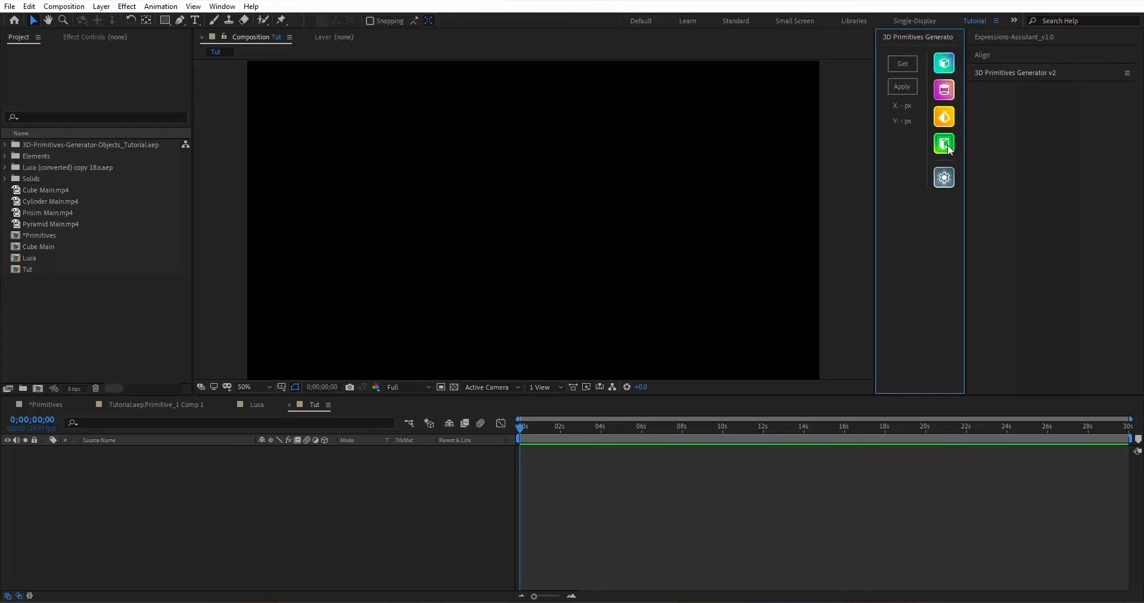
Step: Review the Cube/Cuboid and Cylinder tabs of 3D Primitives Generator v2, collapse it, and bring up the Cube dialog at 680 px
left_click(1040, 74)
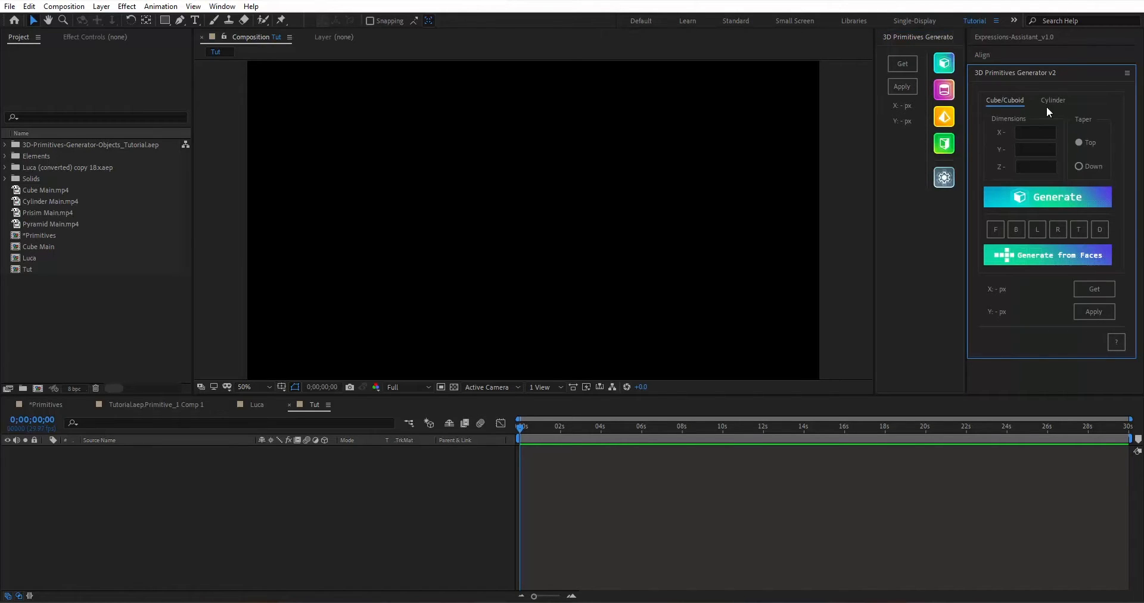
left_click(1050, 102)
left_click(1059, 101)
left_click(1015, 99)
left_click(1027, 75)
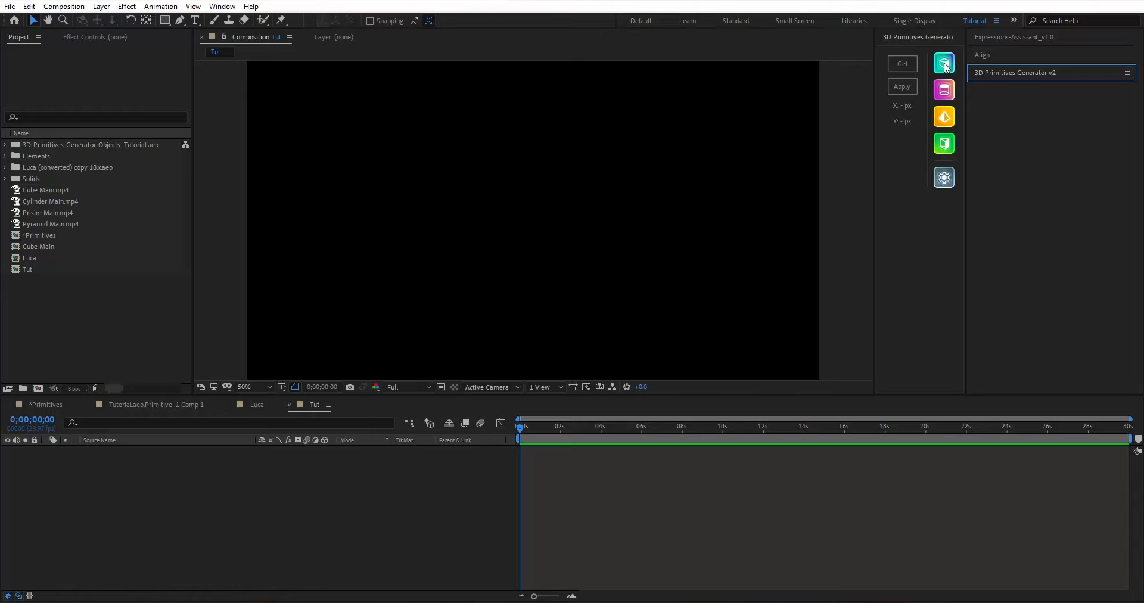
left_click(945, 66)
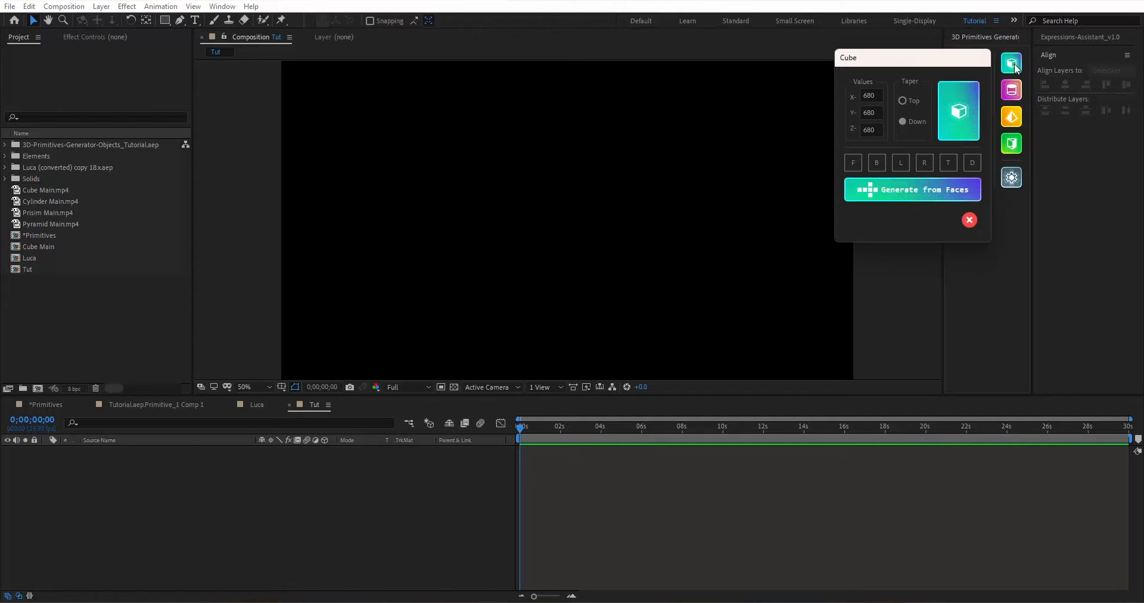
Step: Confirm X, Y and Z are 680 in the Cube dialog and generate the cube in Tut
left_click_drag(949, 67, 888, 74)
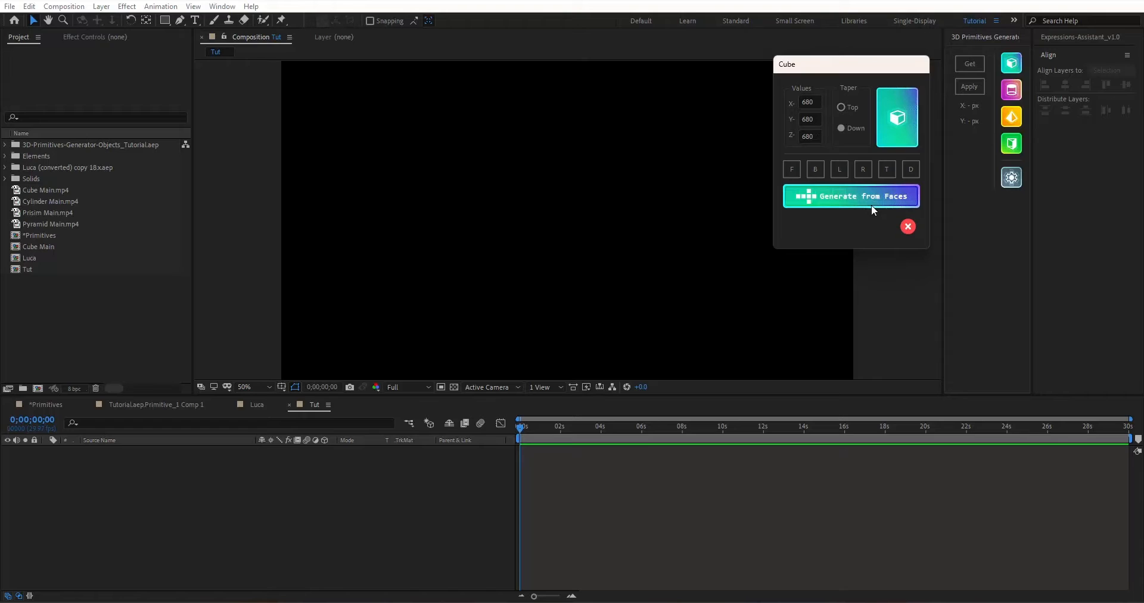
left_click(826, 202)
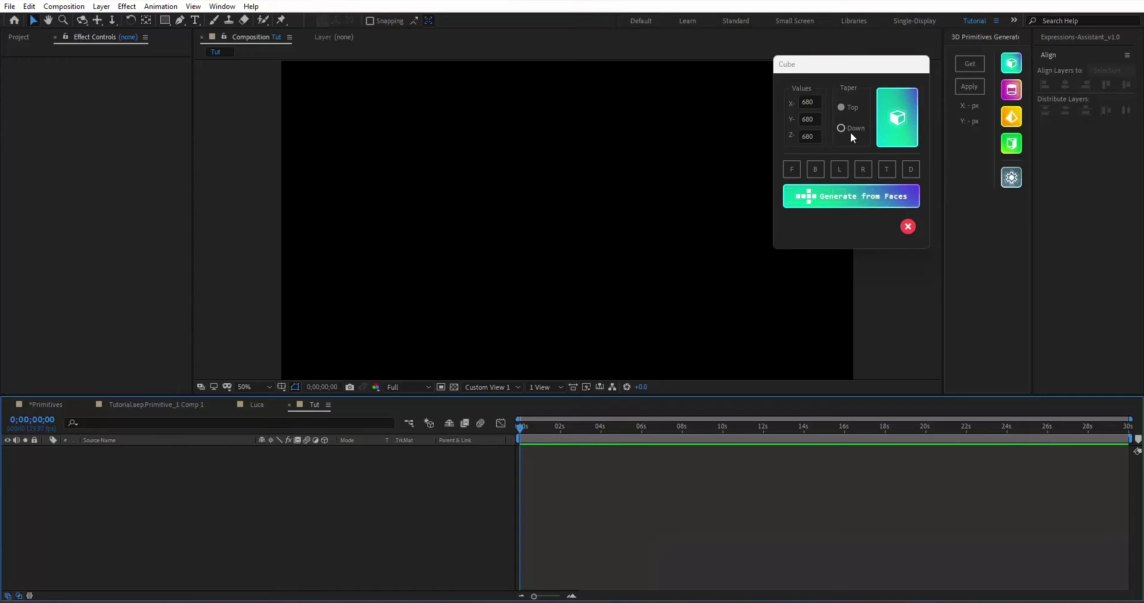
left_click(811, 102)
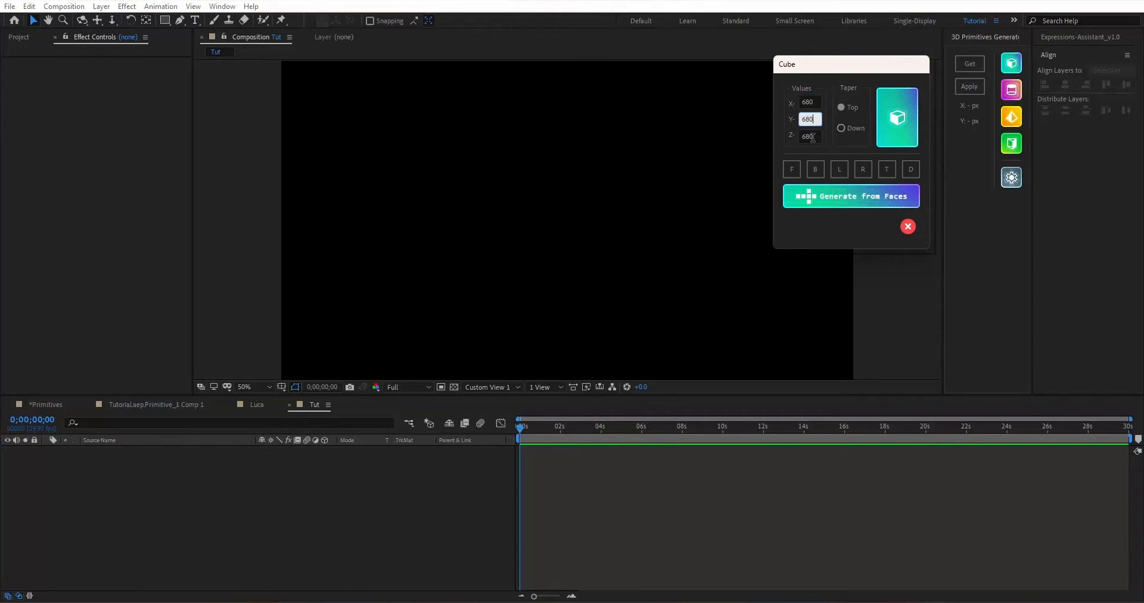
left_click(810, 136)
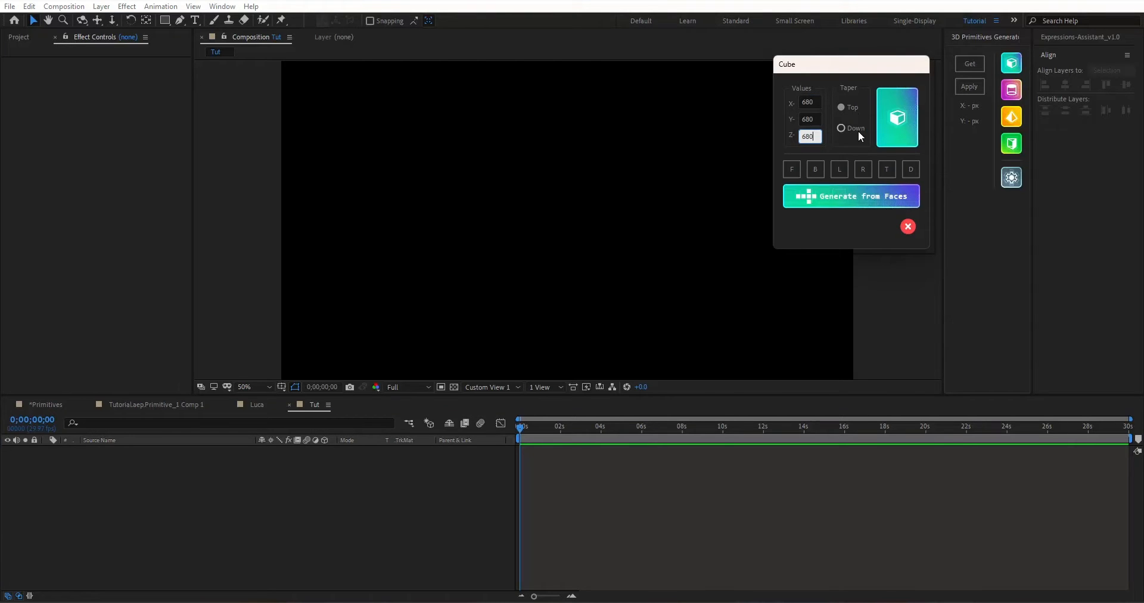
left_click(897, 123)
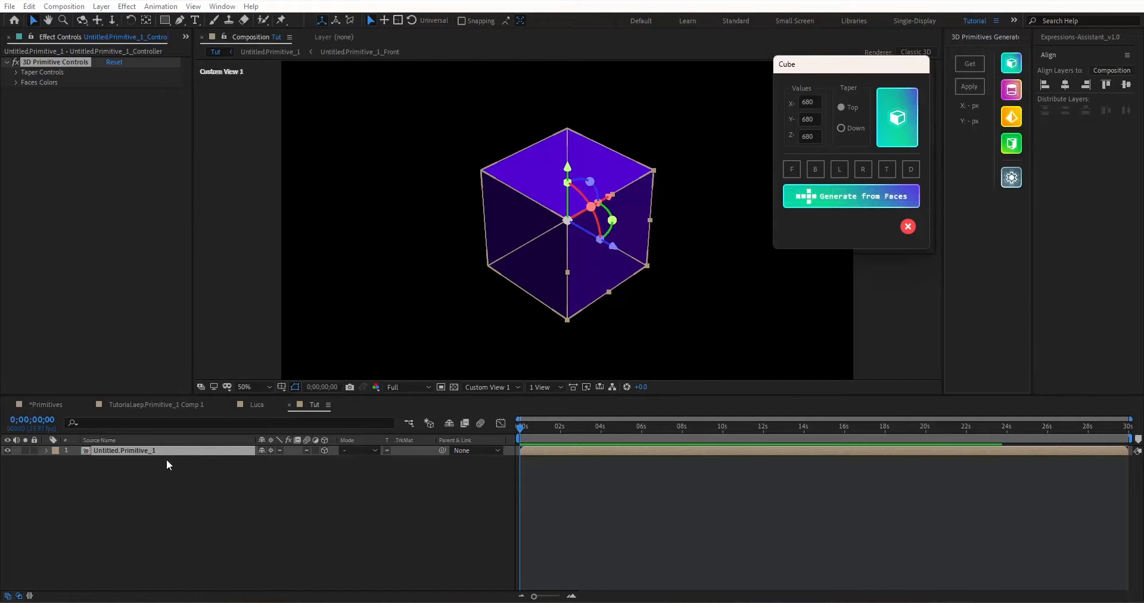
Step: Enter Untitled.Primitive_1, select its Controller and expand Taper Controls and Faces Colors
double_click(134, 453)
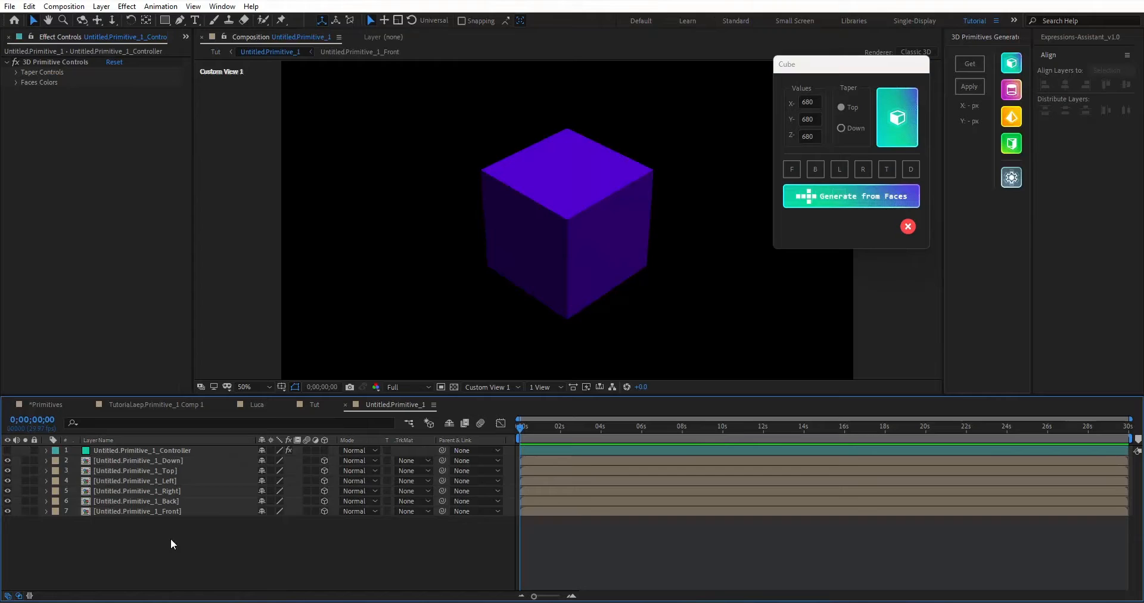
left_click_drag(170, 544, 123, 464)
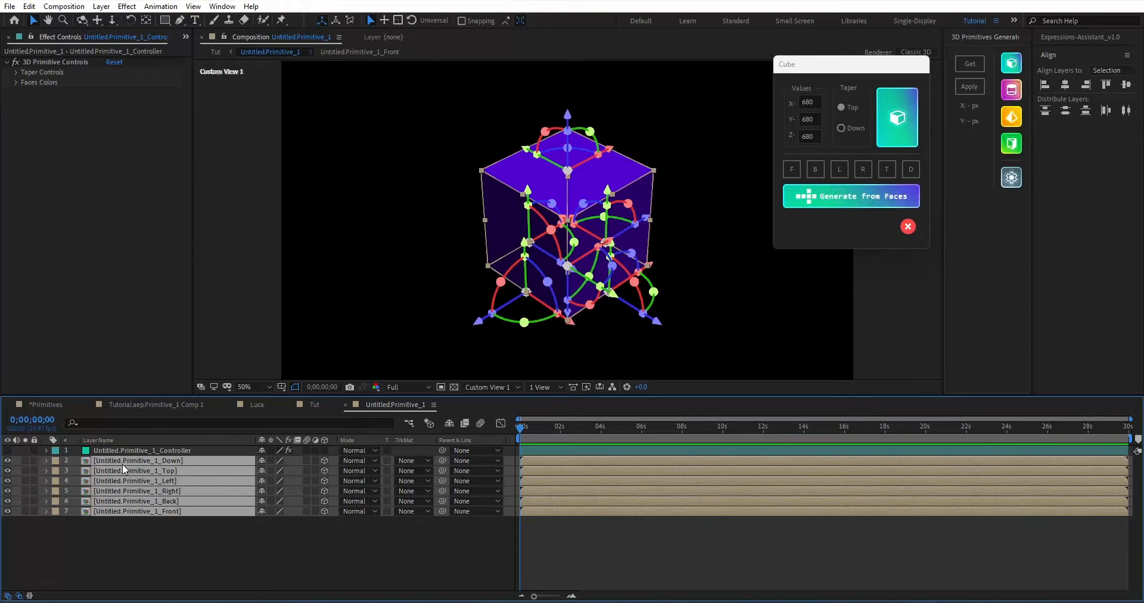
left_click(159, 553)
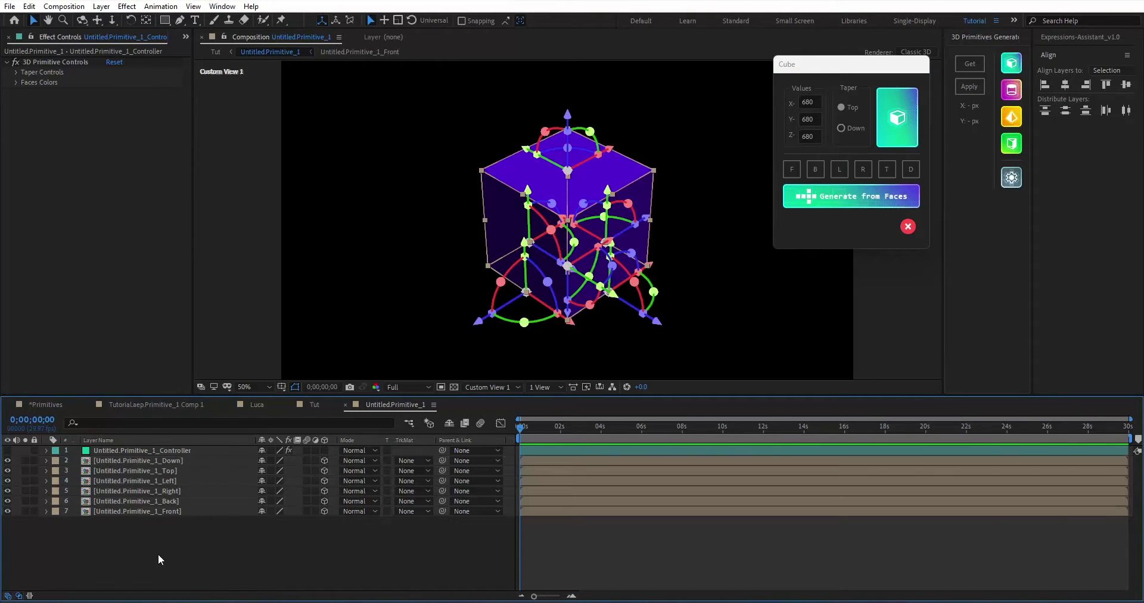
left_click(162, 451)
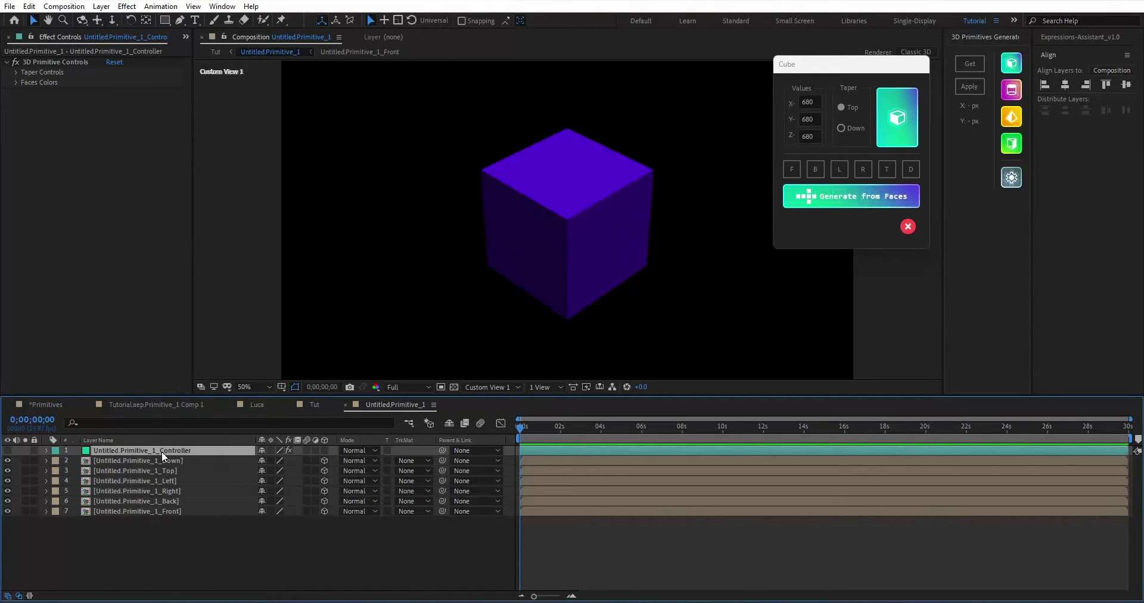
left_click(15, 72)
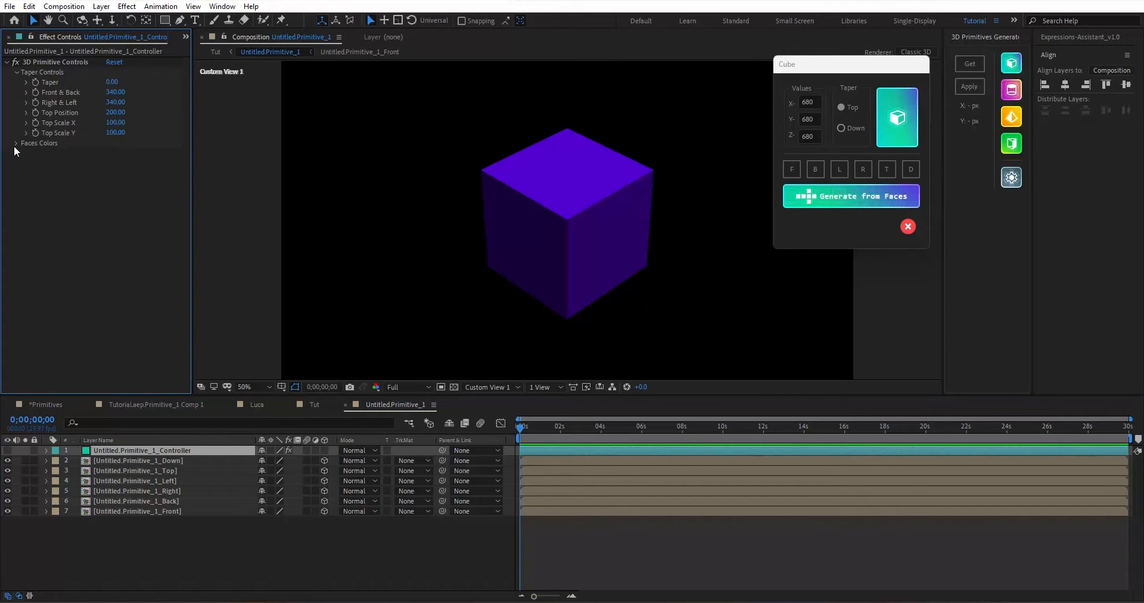
left_click(15, 143)
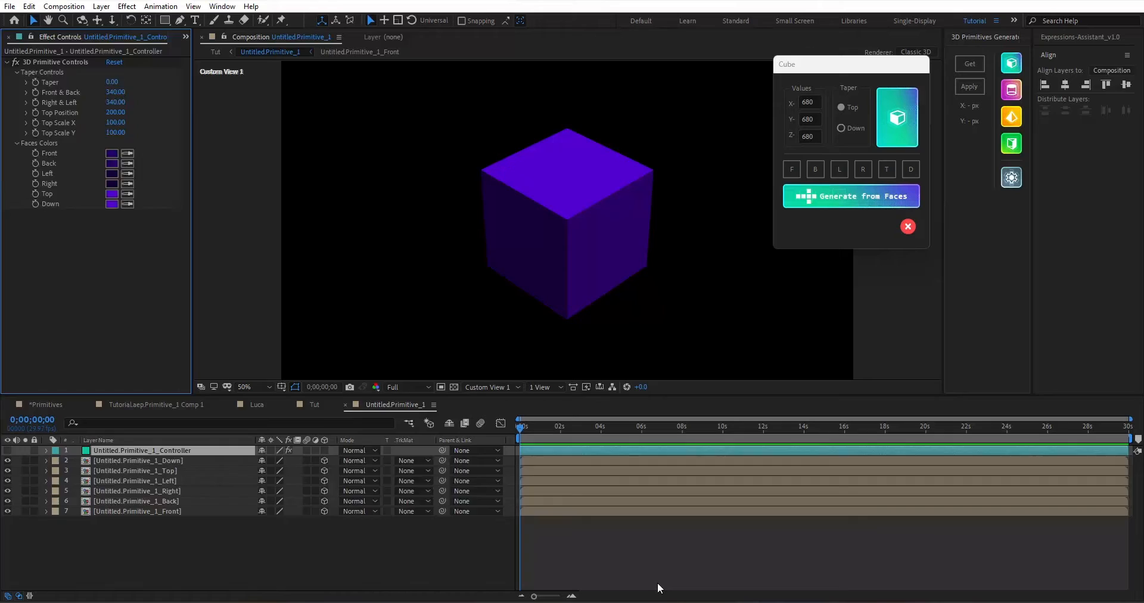
Step: Back in Tut, set Taper to Down, generate a second cube and move it left of the first
left_click(313, 404)
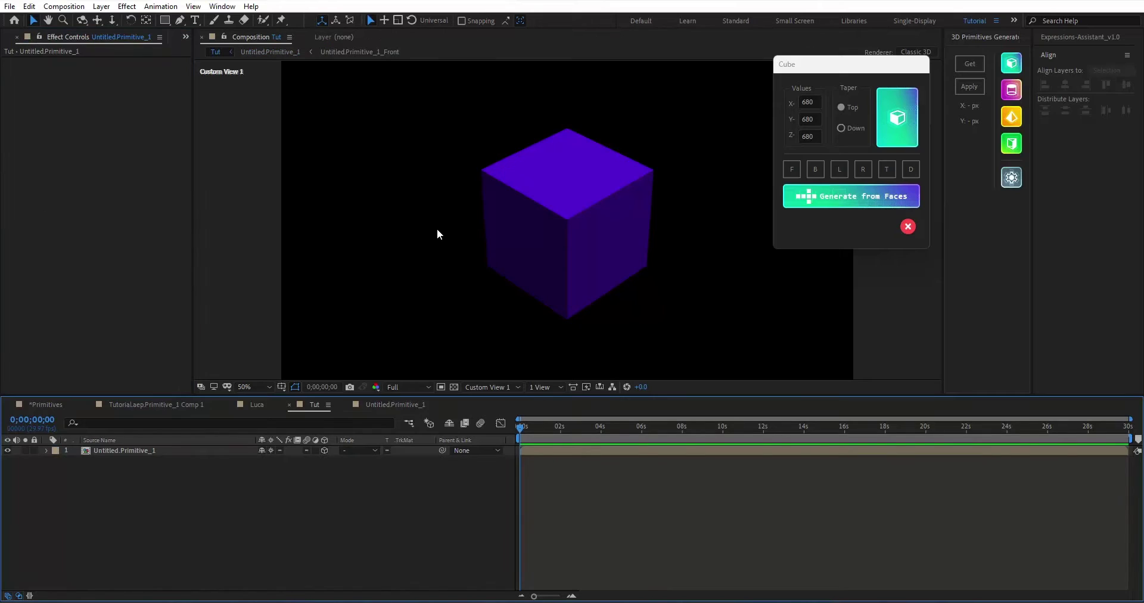
left_click(840, 128)
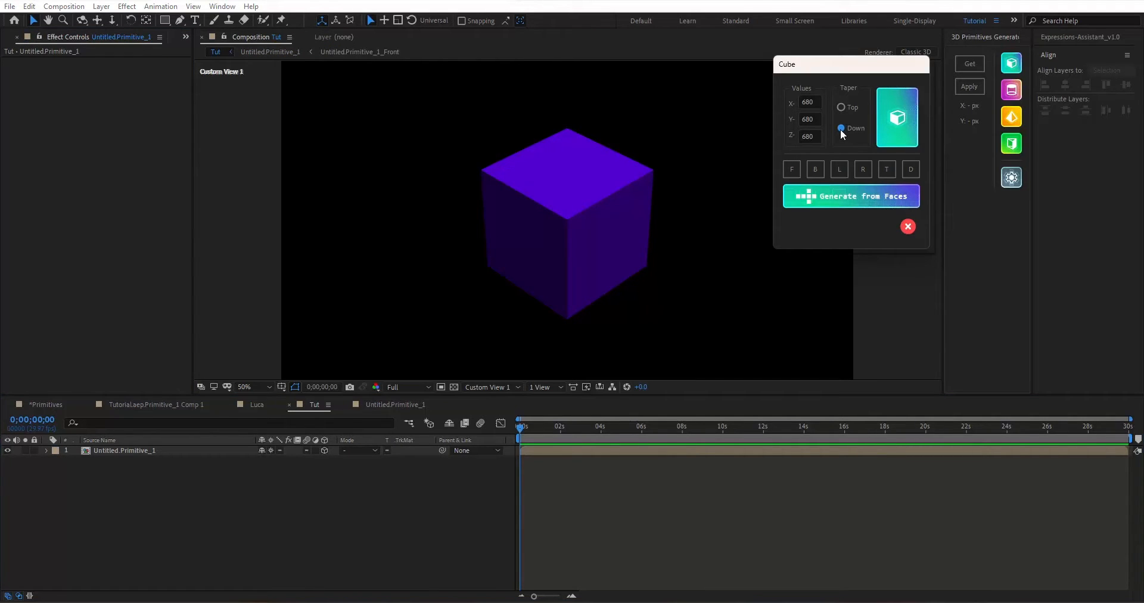
left_click(906, 127)
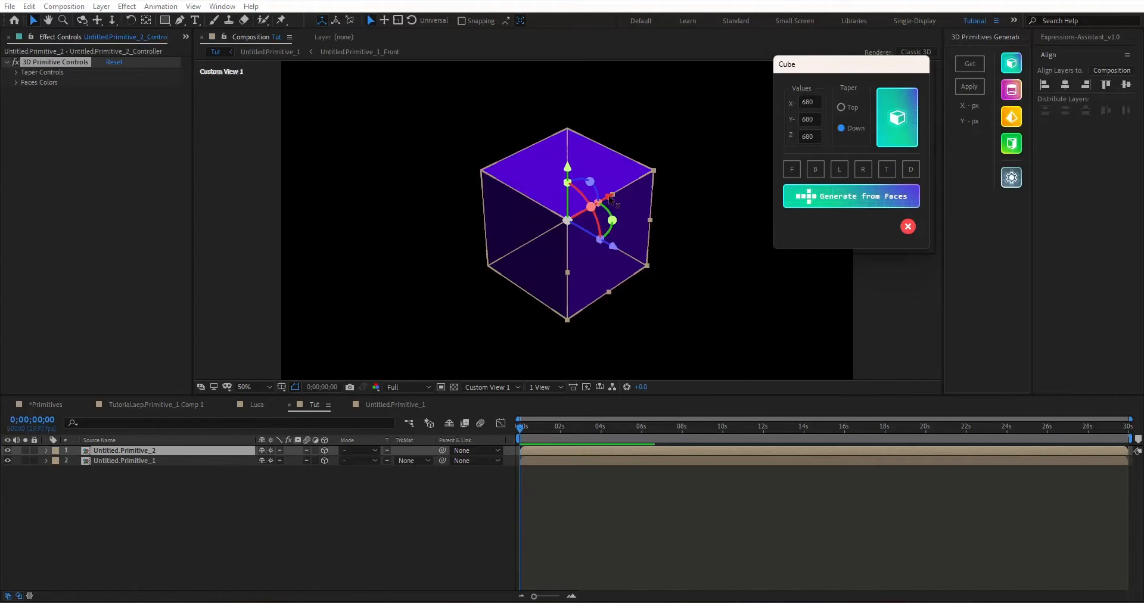
left_click_drag(608, 202, 500, 234)
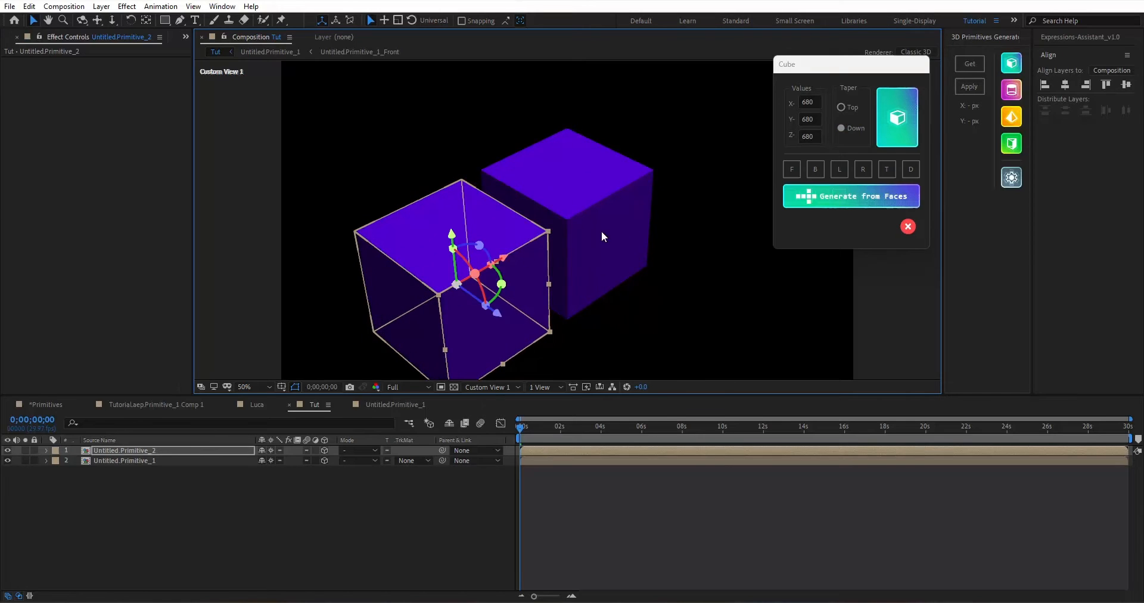
left_click(602, 231)
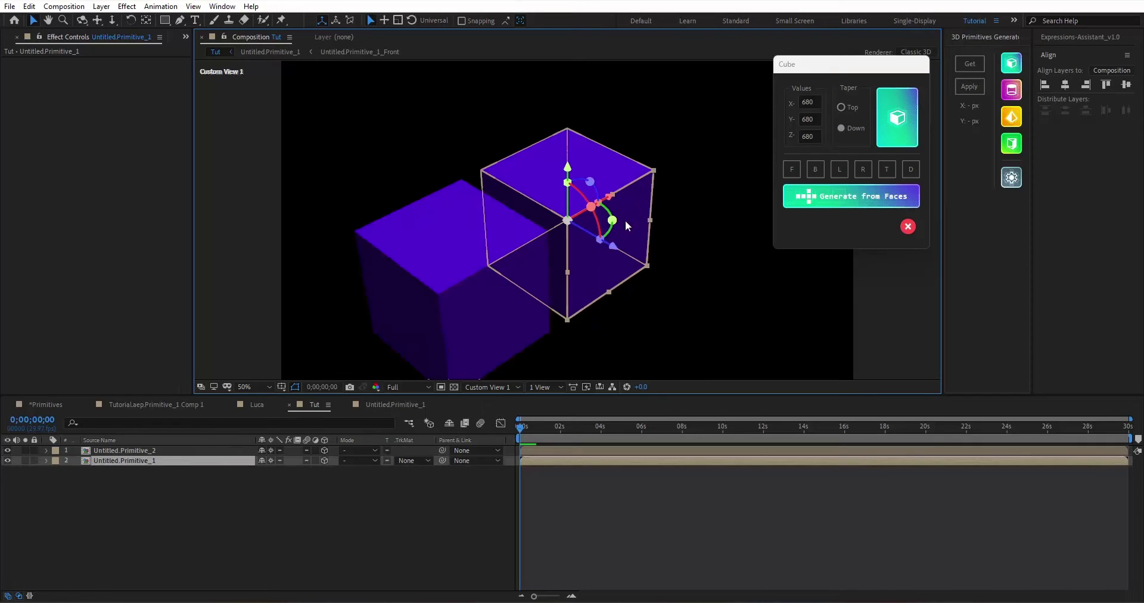
Step: Set the first cube's Controller taper to 59 and return to Tut
double_click(558, 463)
left_click(552, 452)
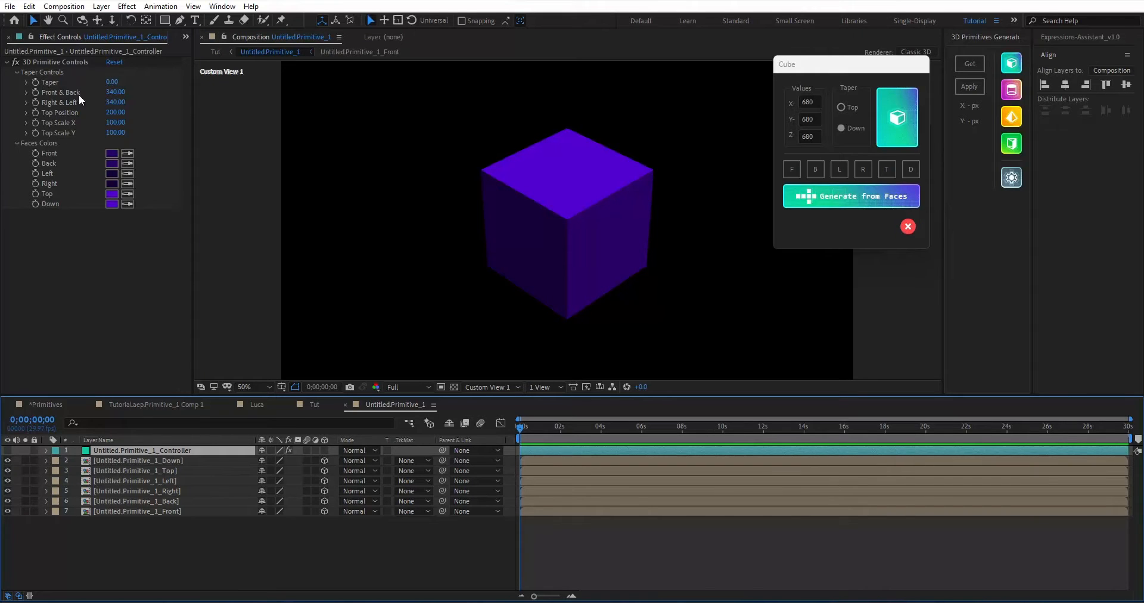
left_click_drag(112, 82, 143, 83)
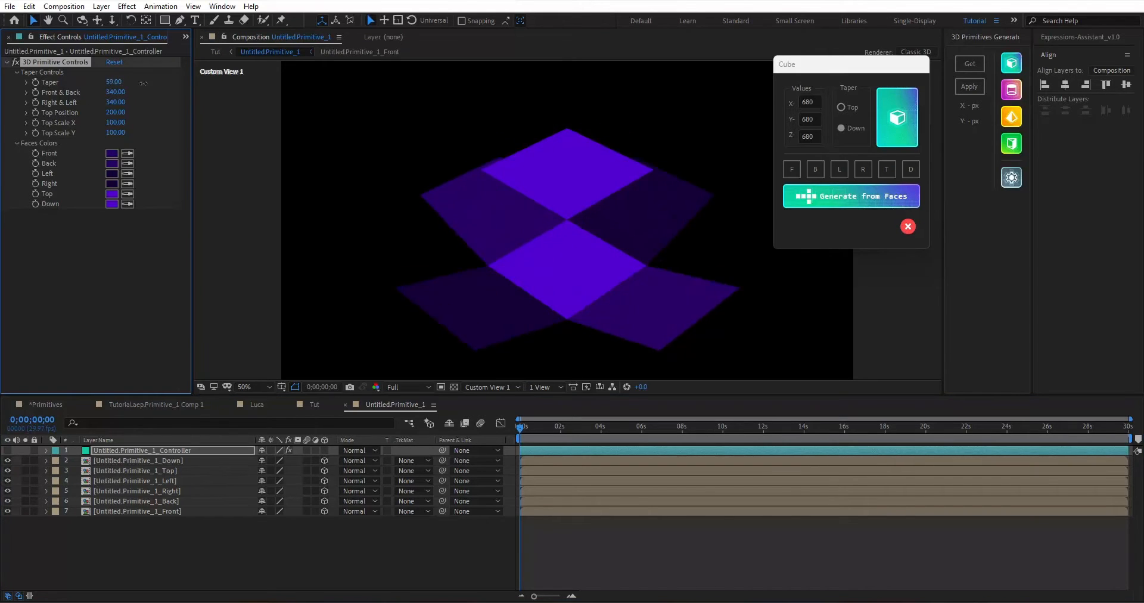
key("Tab")
left_click(477, 521)
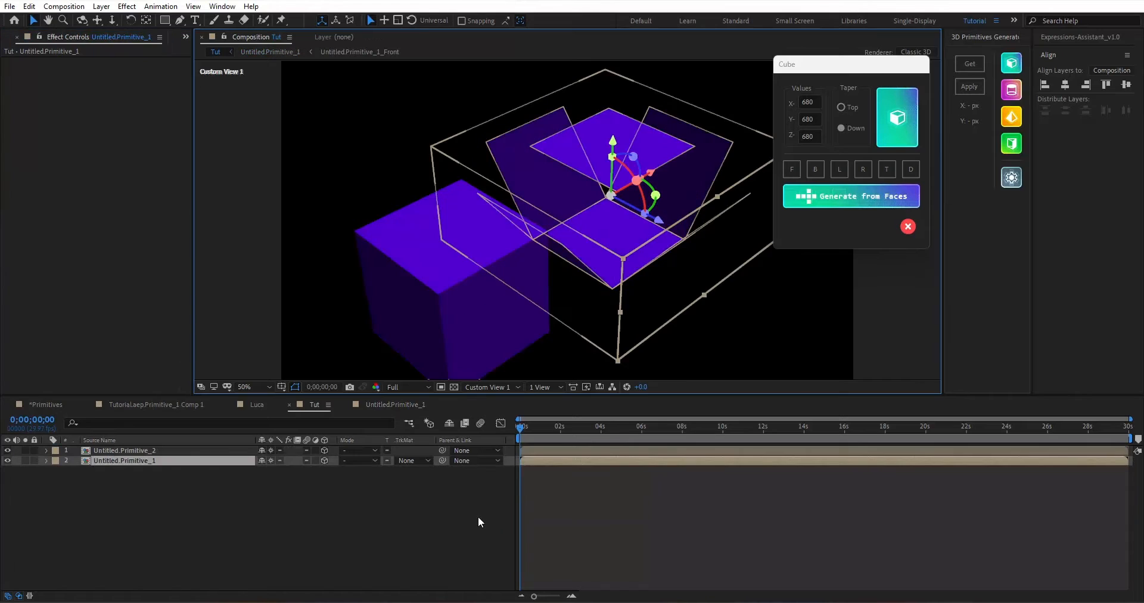
Step: Set the second cube's Controller taper to -66, return to Tut and orbit to inspect both shapes
double_click(437, 305)
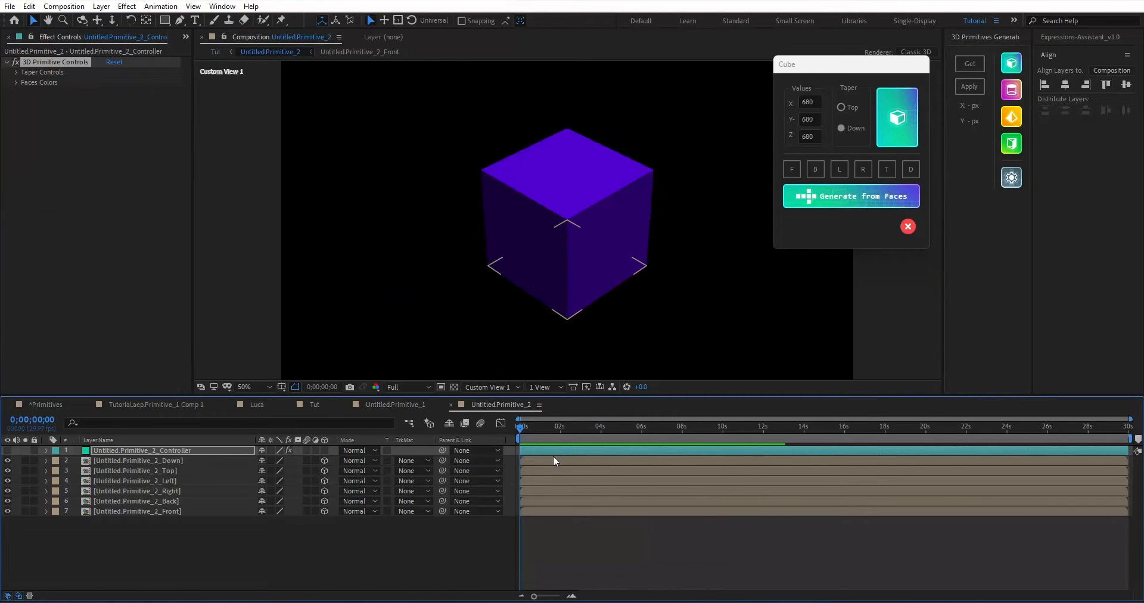
left_click(17, 72)
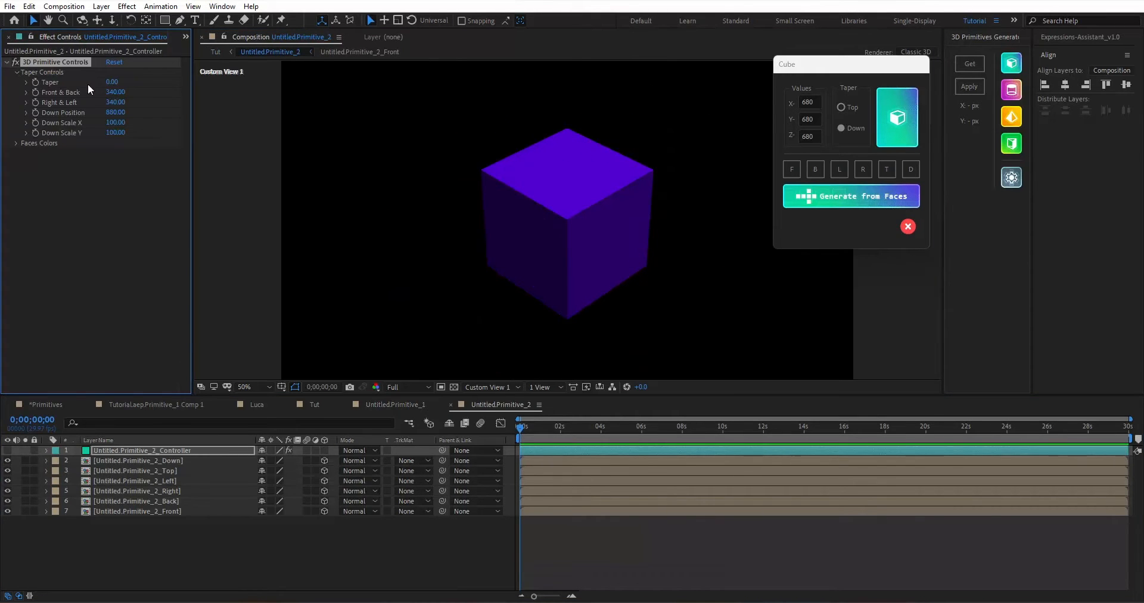
left_click_drag(109, 82, 77, 87)
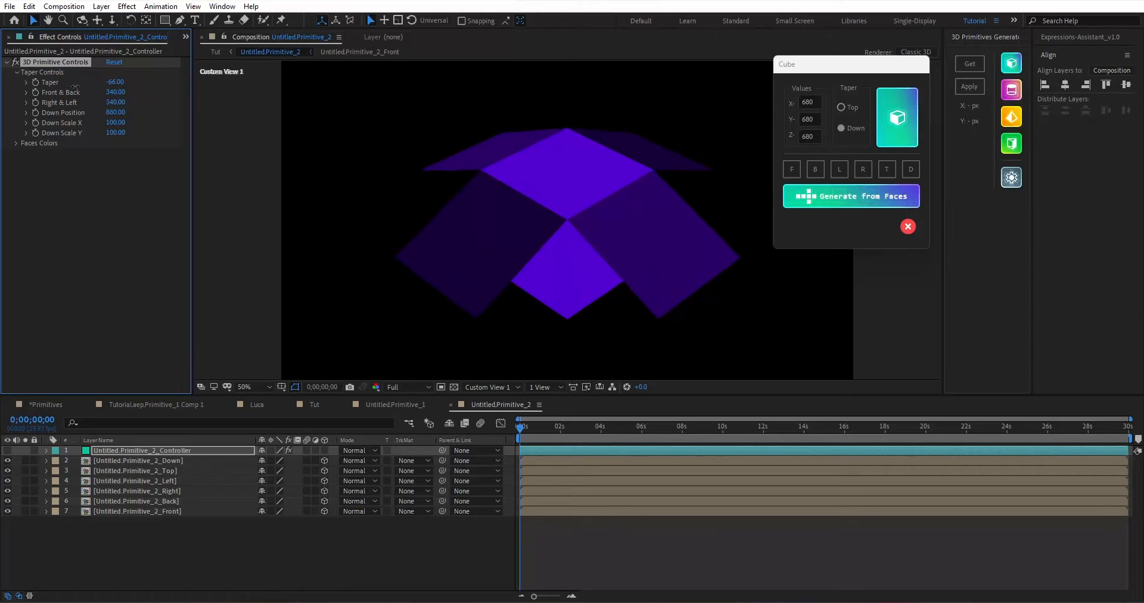
key("Tab")
left_click(493, 203)
key("Tab")
left_click(456, 205)
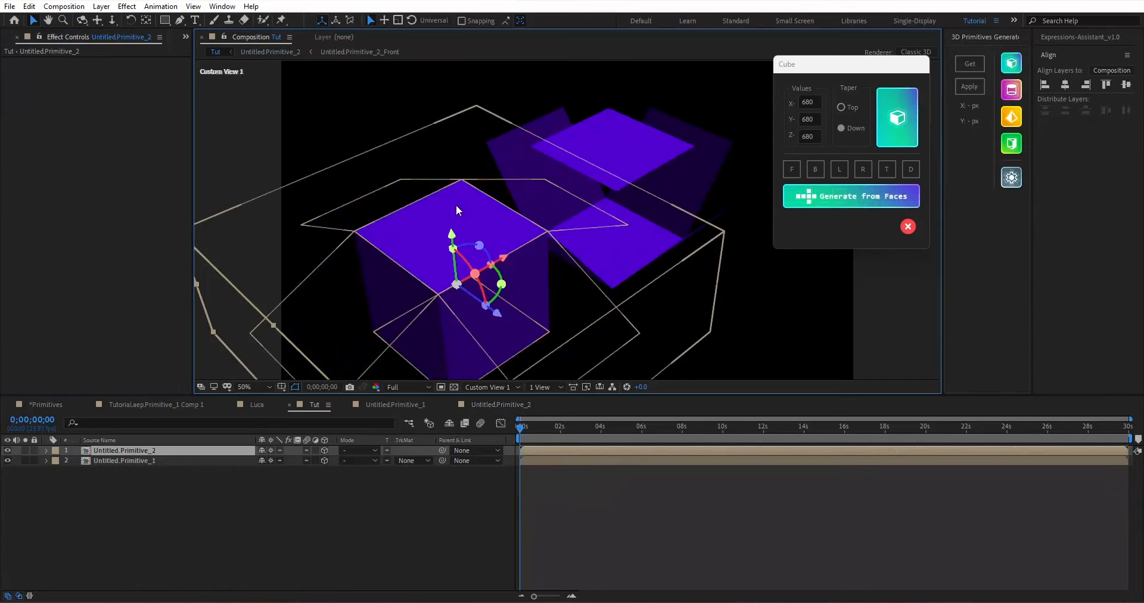
left_click(788, 324)
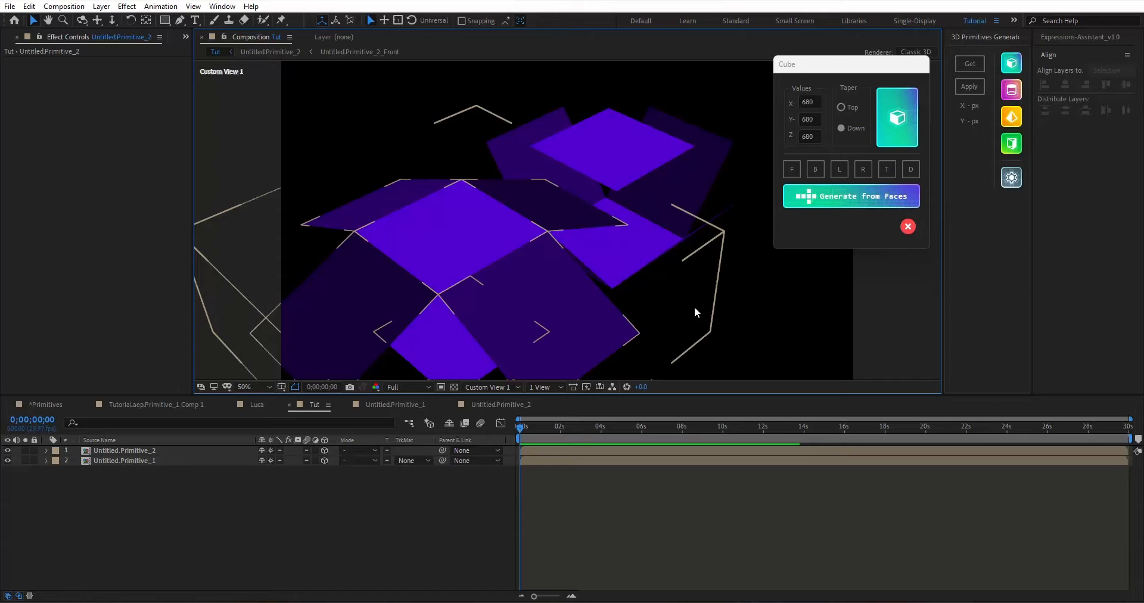
key("c")
mouse_move(694, 314)
left_mouse_down()
mouse_move(635, 257)
mouse_move(731, 321)
mouse_move(717, 319)
left_mouse_up()
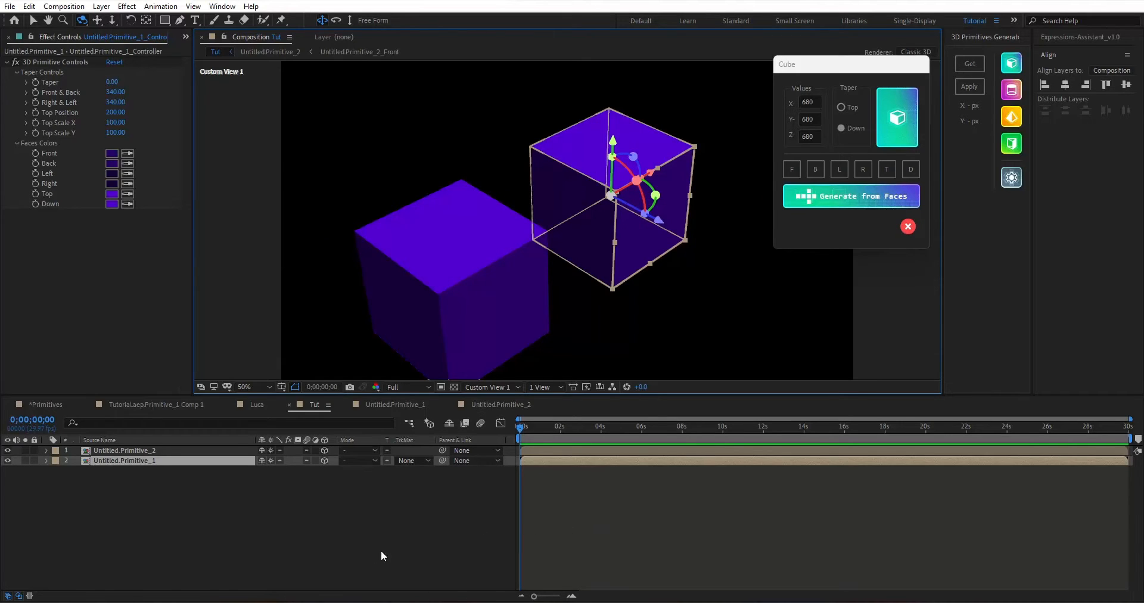
Step: Enter the first cube's precomp, open its Primitive_1_Left face composition and select all its layers
double_click(151, 461)
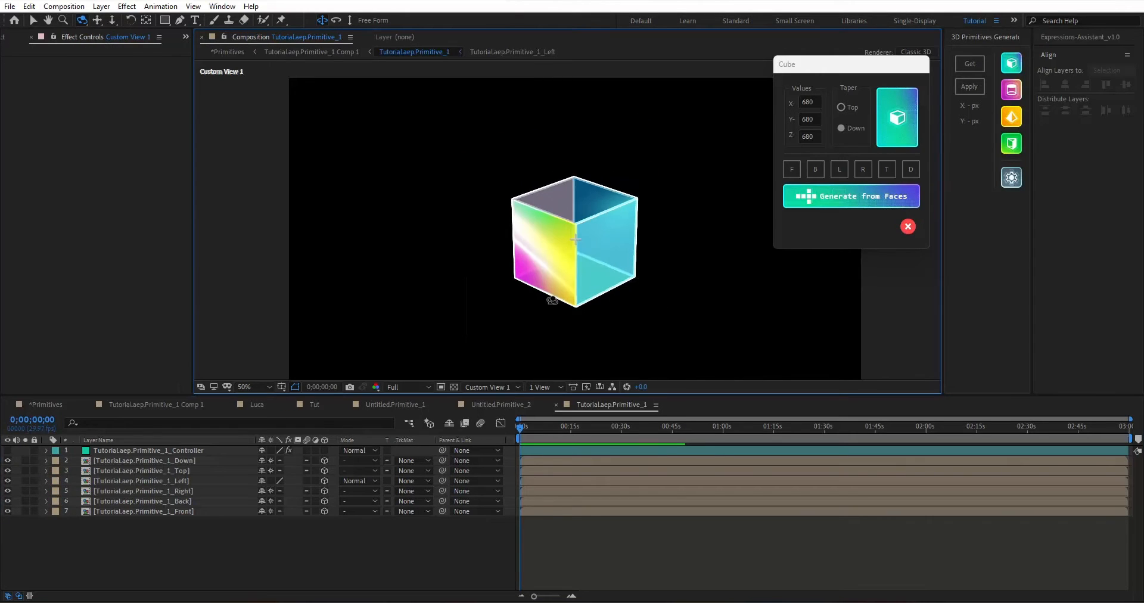
mouse_move(643, 307)
left_mouse_down()
mouse_move(669, 298)
mouse_move(592, 312)
mouse_move(651, 296)
mouse_move(630, 293)
mouse_move(631, 313)
mouse_move(692, 286)
mouse_move(637, 303)
left_mouse_up()
key("v")
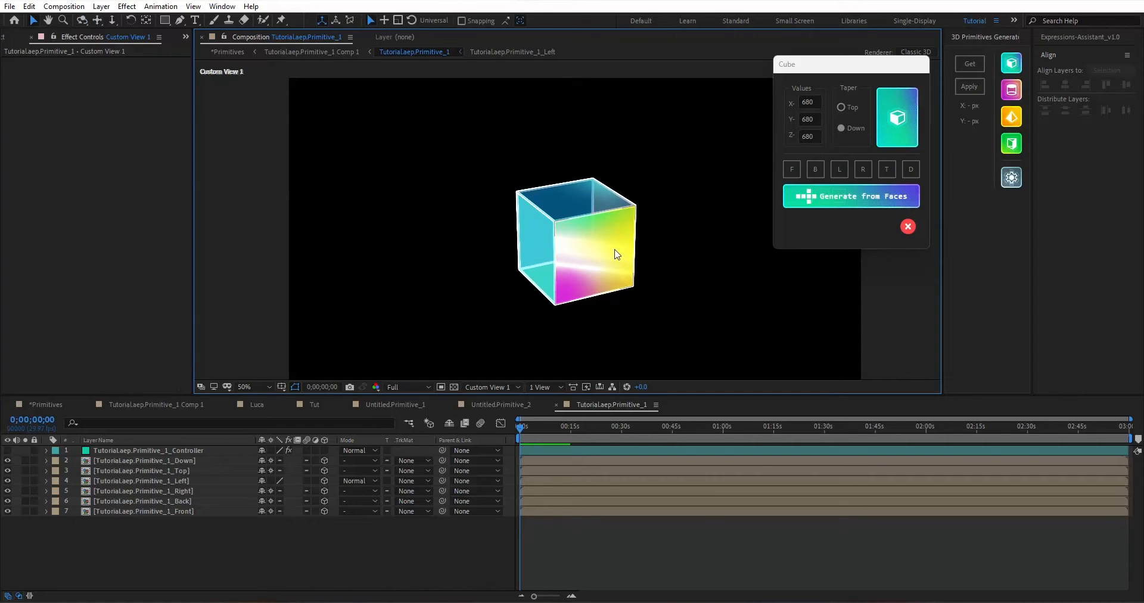
left_click(615, 255)
double_click(615, 255)
left_click_drag(688, 336, 445, 129)
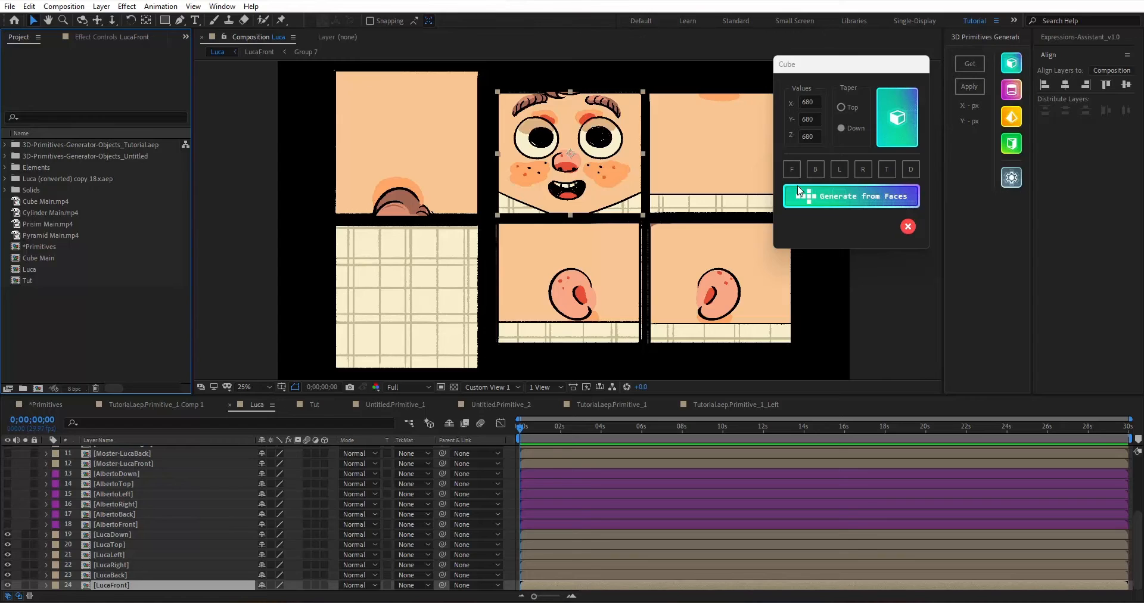
Step: Tag the Luca front, back and left face pieces as F, B and L in the Cube panel
left_click_drag(295, 126, 837, 338)
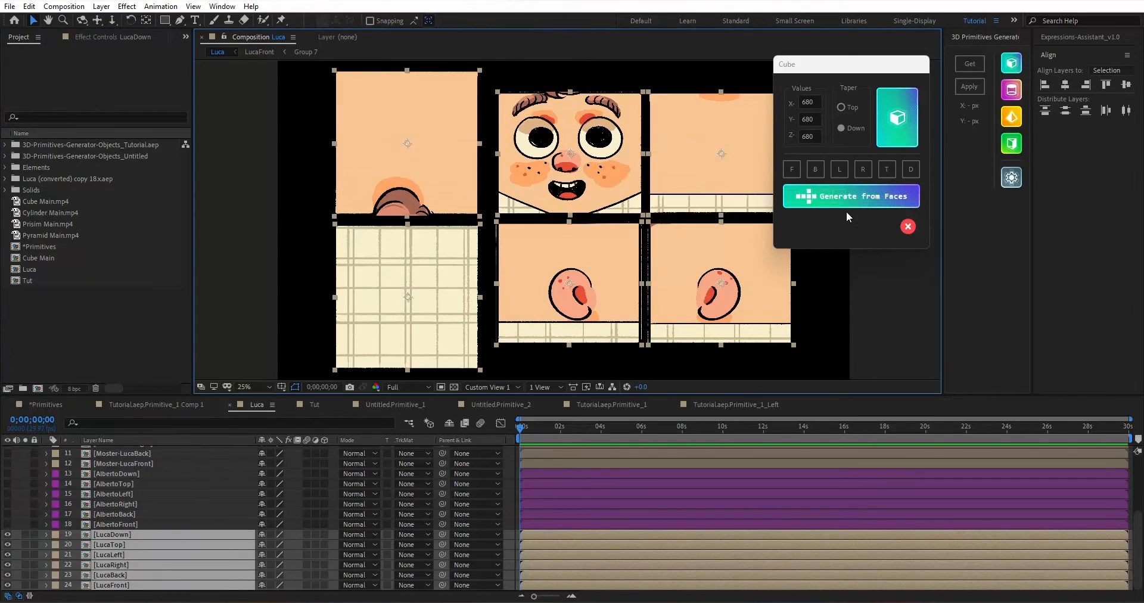
left_click(791, 169)
left_click(793, 171)
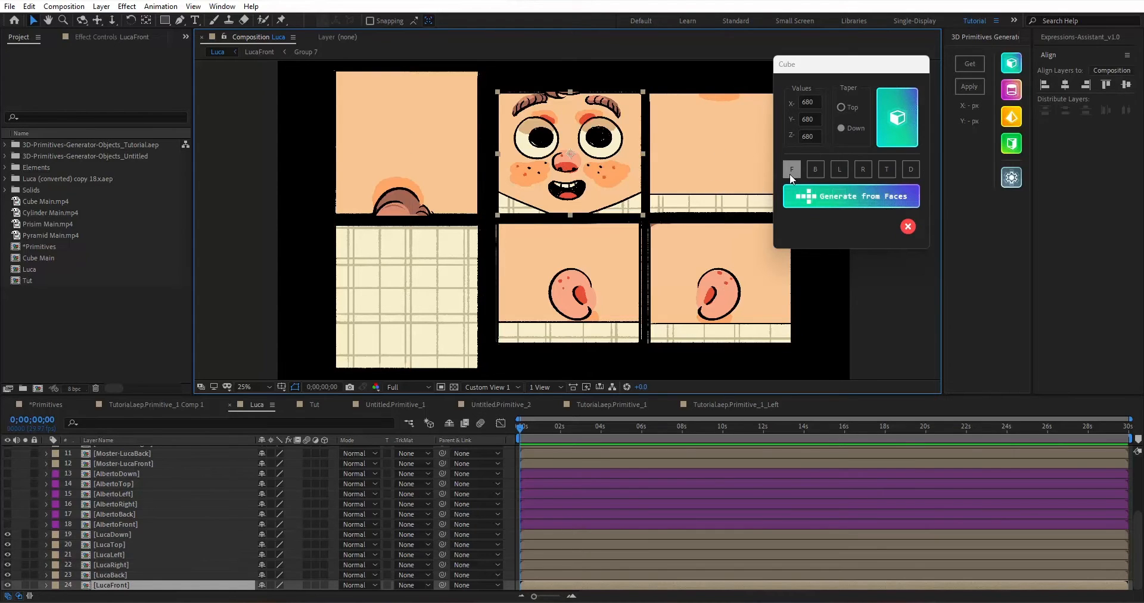
left_click(789, 173)
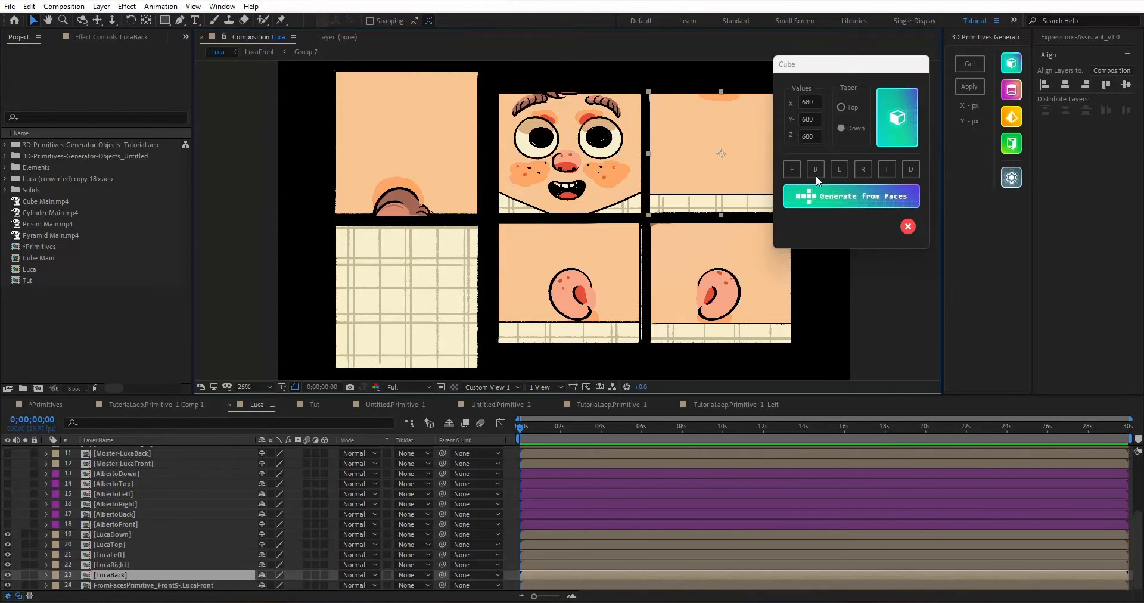
left_click(814, 175)
left_click(590, 260)
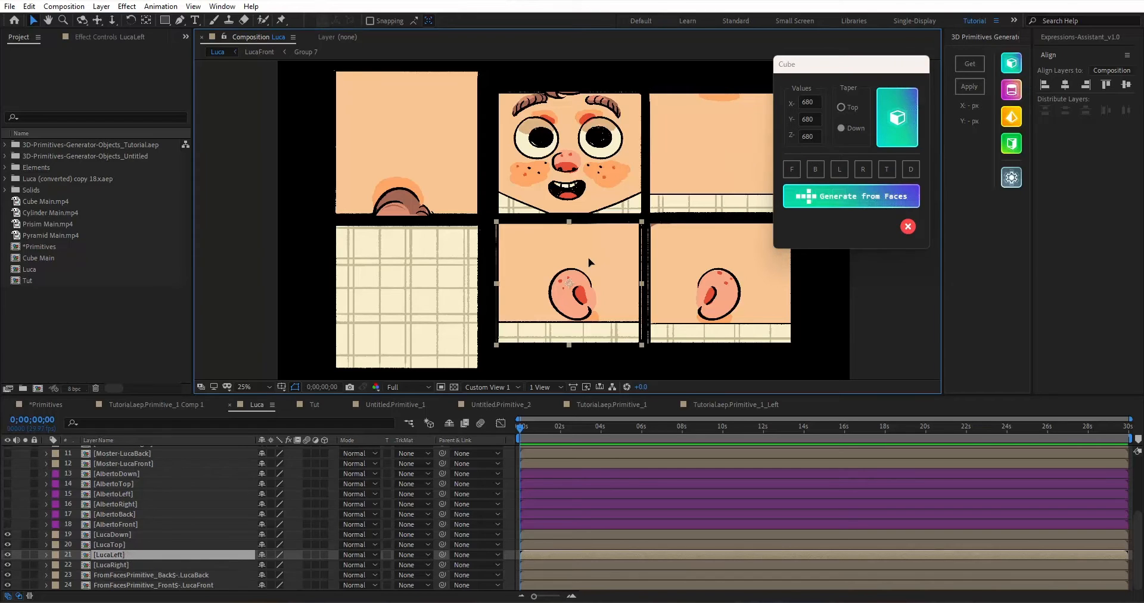
left_click(837, 173)
Step: Tag the Luca right, top and bottom face pieces as R, T and D
left_click(728, 280)
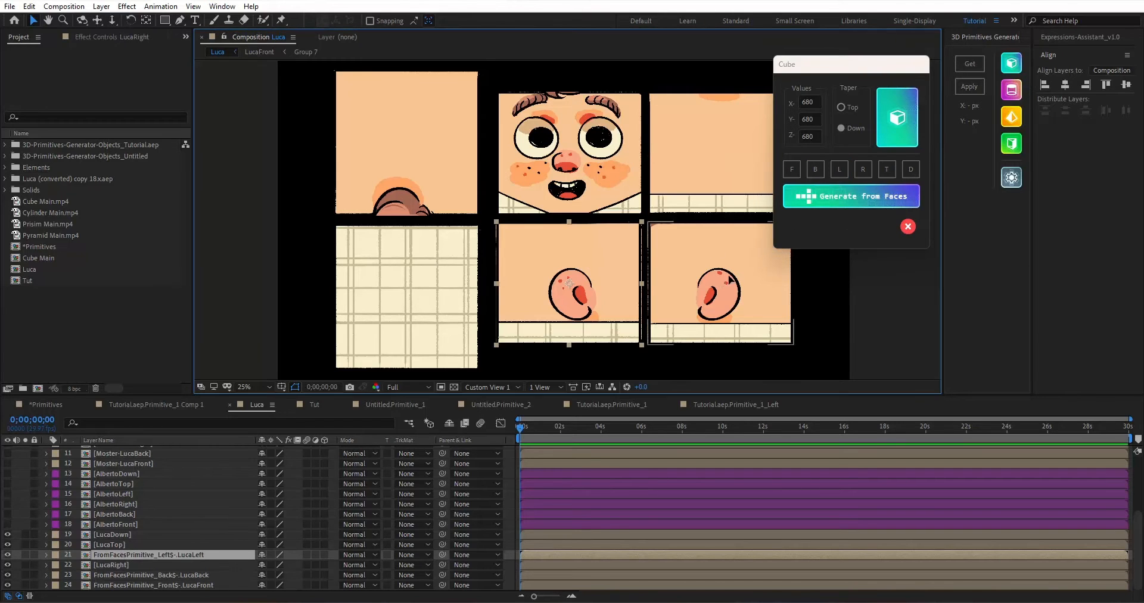
left_click(863, 168)
left_click(434, 152)
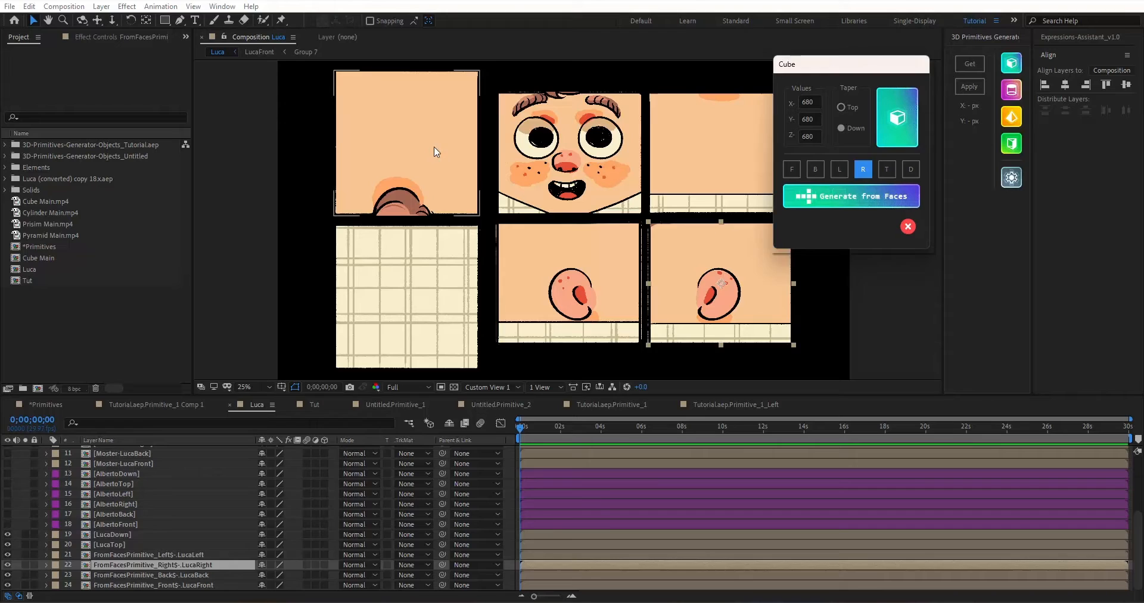
left_click(886, 169)
left_click(409, 281)
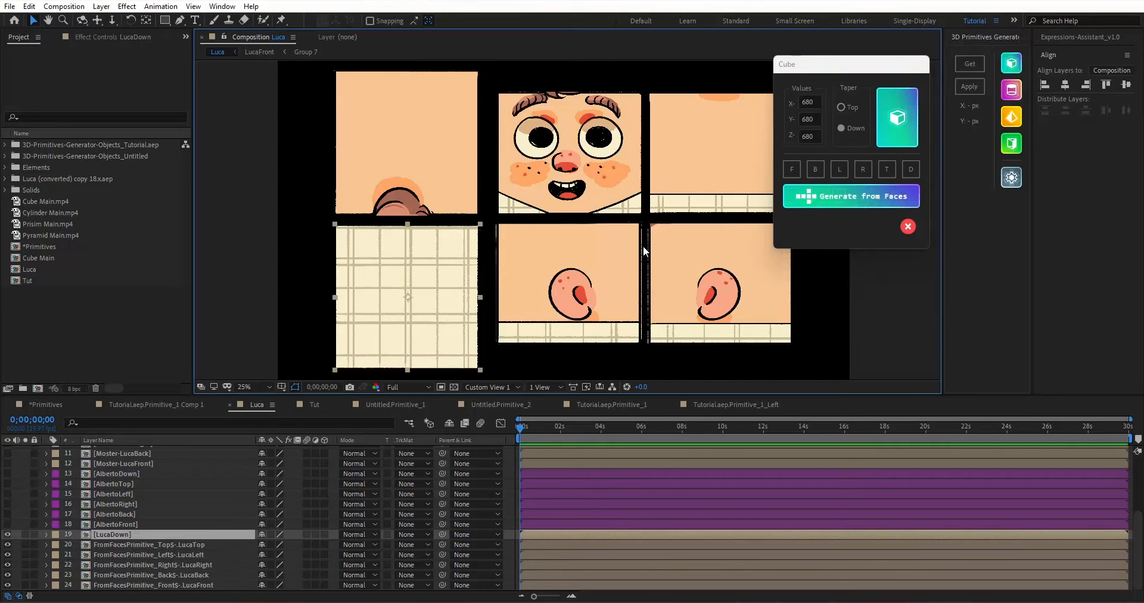
left_click(910, 169)
left_click(666, 263)
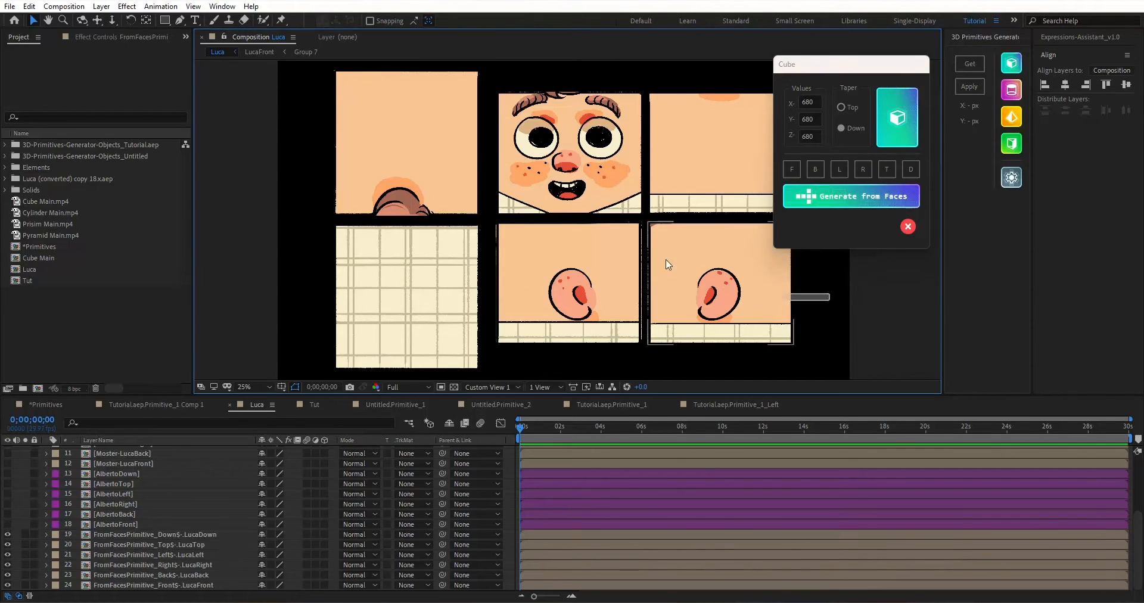
Step: Generate a 3D cube from the six tagged Luca faces and orbit to view its side
left_click_drag(831, 303, 390, 170)
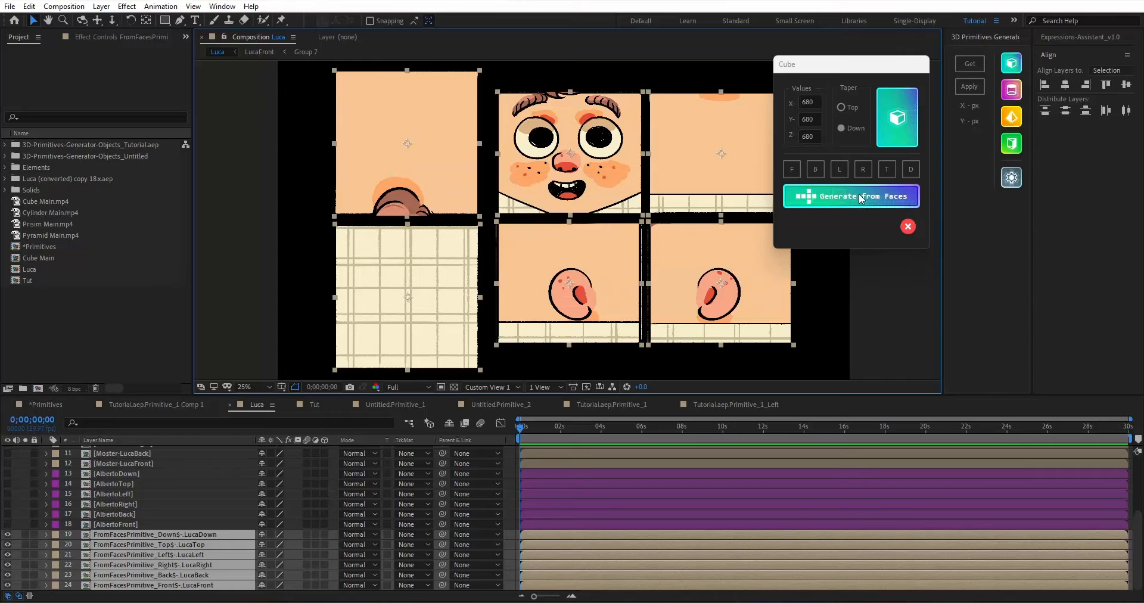
left_click(853, 199)
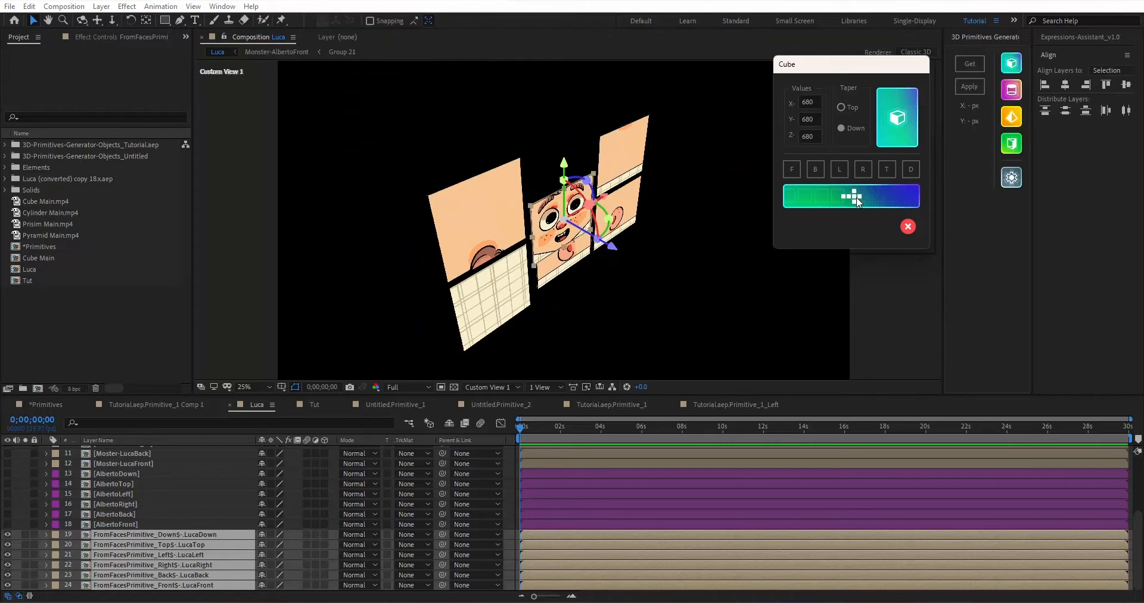
key("c")
mouse_move(574, 306)
left_mouse_down()
mouse_move(566, 299)
mouse_move(611, 306)
left_mouse_up()
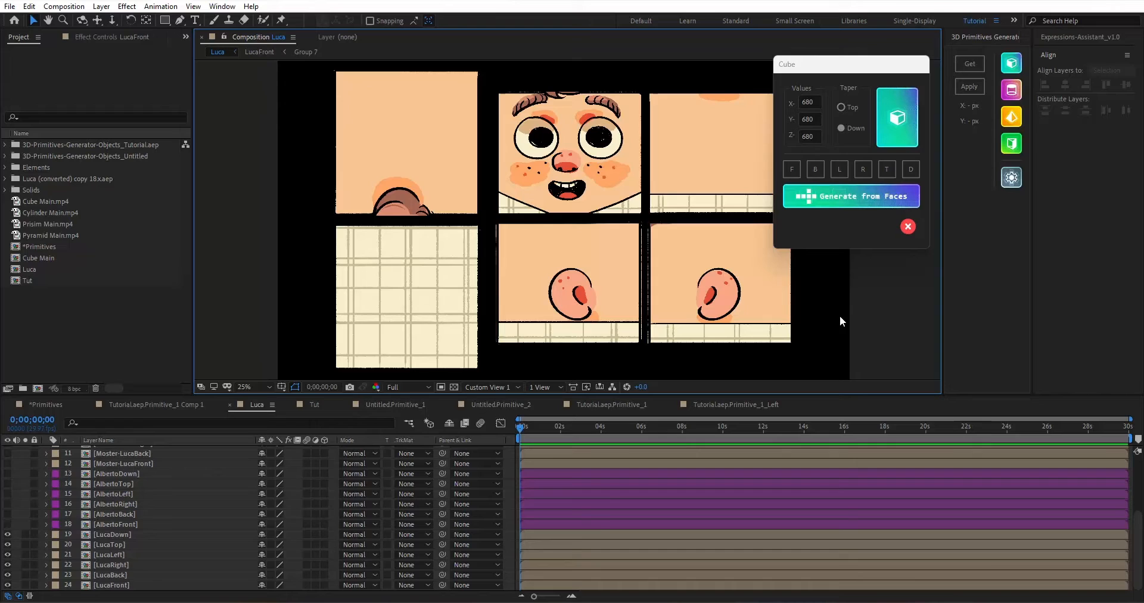
Step: Make the Alberto and Moster-Luca face layer sets visible in the timeline
left_click_drag(838, 315, 302, 154)
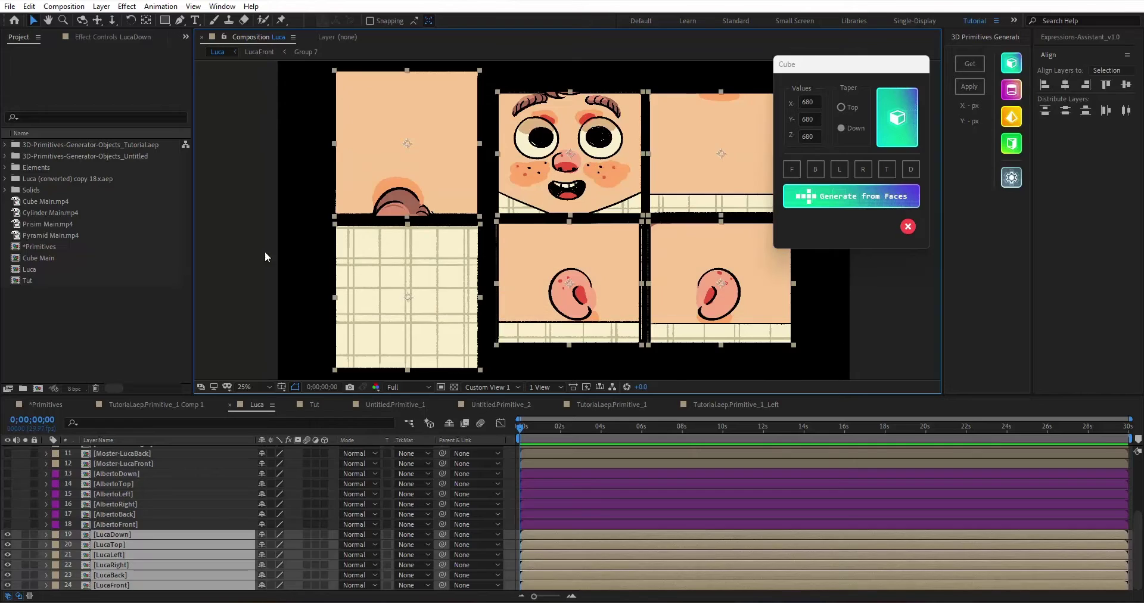
left_click(120, 524)
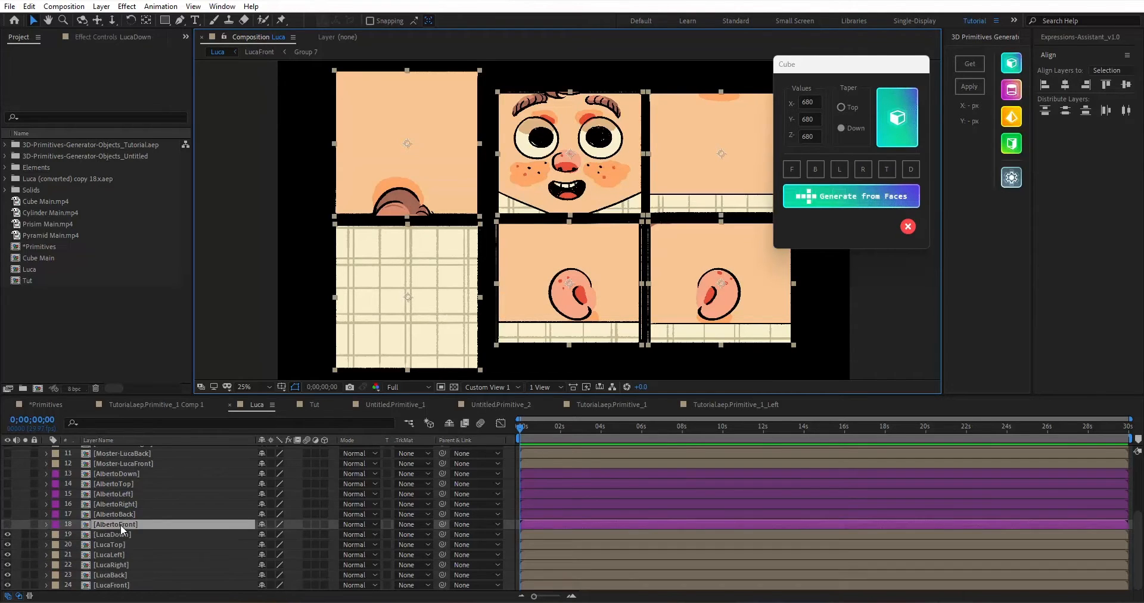
left_click(113, 476, "shift")
left_click_drag(9, 476, 7, 480)
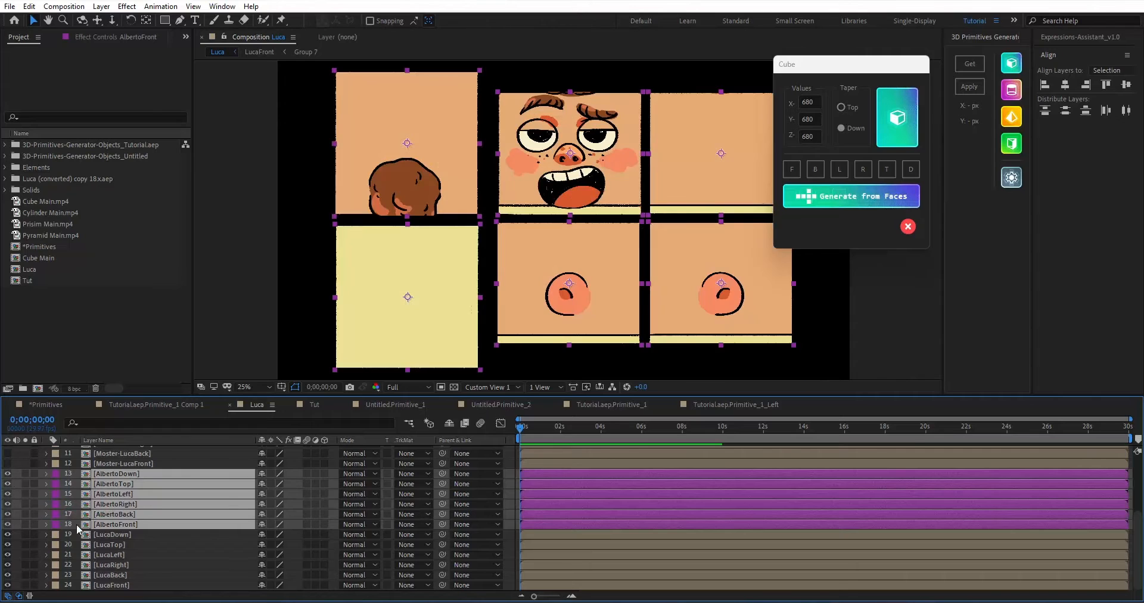
scroll(81, 528, "up", 1)
left_click(114, 494)
scroll(134, 527, "up", 2)
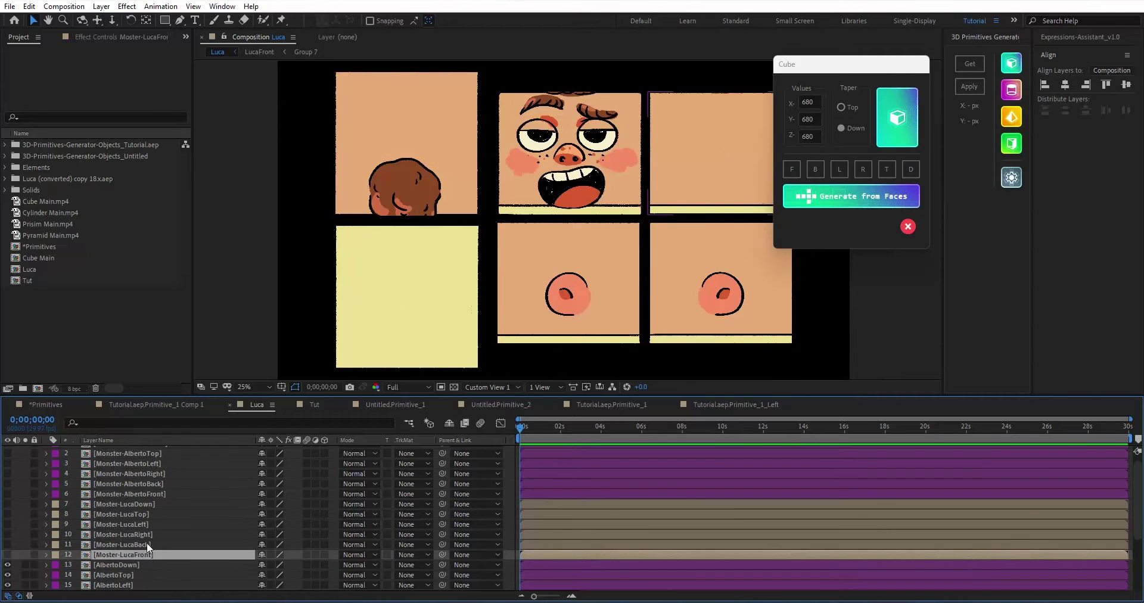
left_click(118, 507, "shift")
left_click(7, 505)
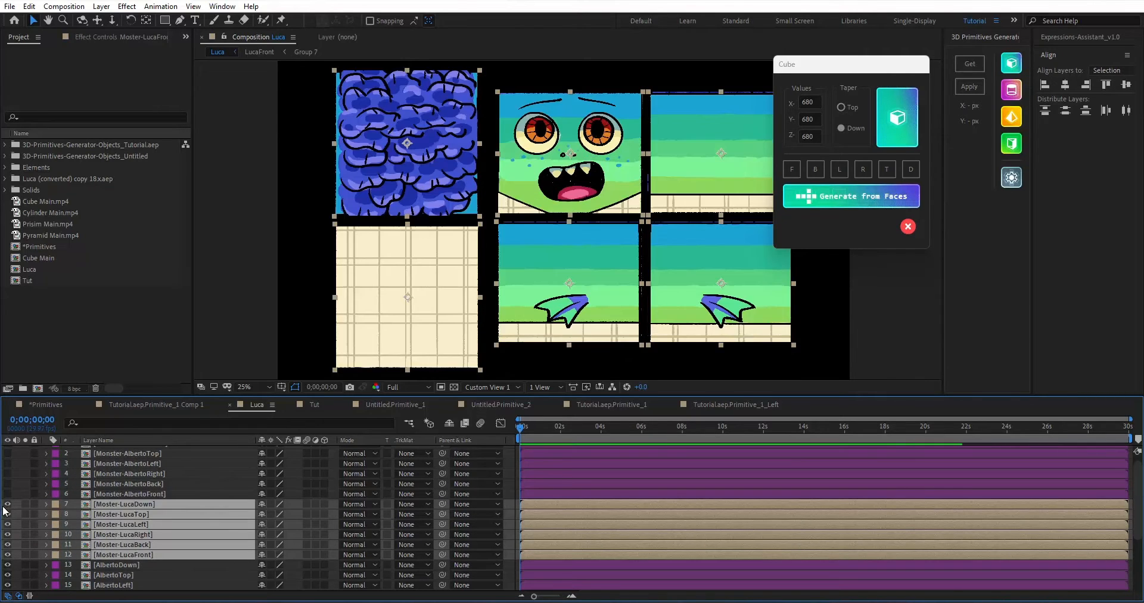
Step: Make the Monster-Alberto face set visible and select the front face pieces of both monsters
left_click(112, 494)
scroll(140, 529, "up", 1)
left_click(111, 452, "shift")
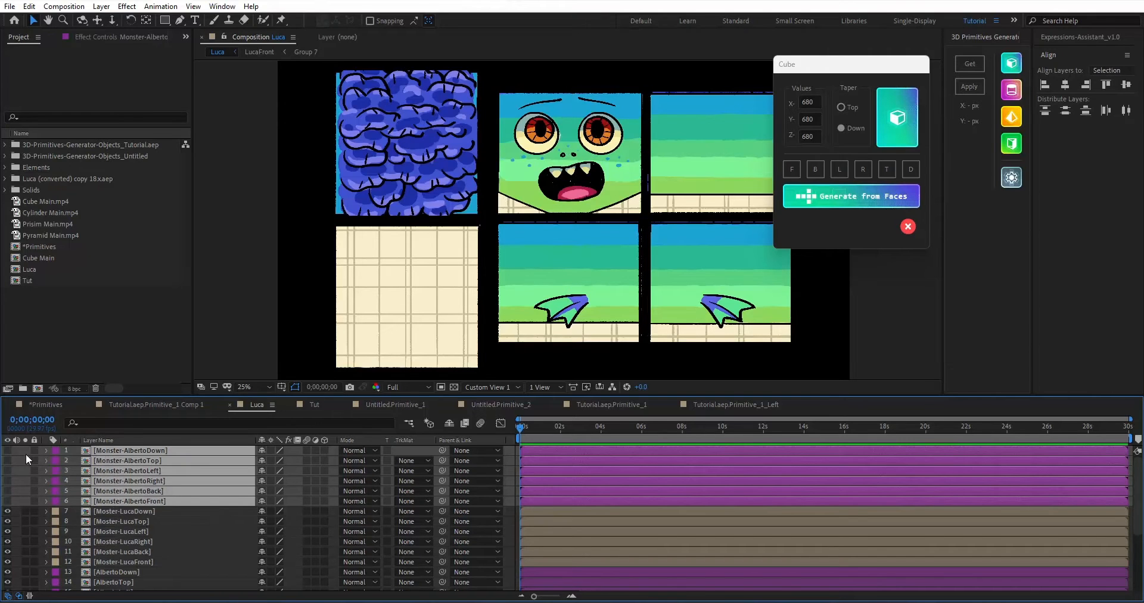
left_click(8, 453)
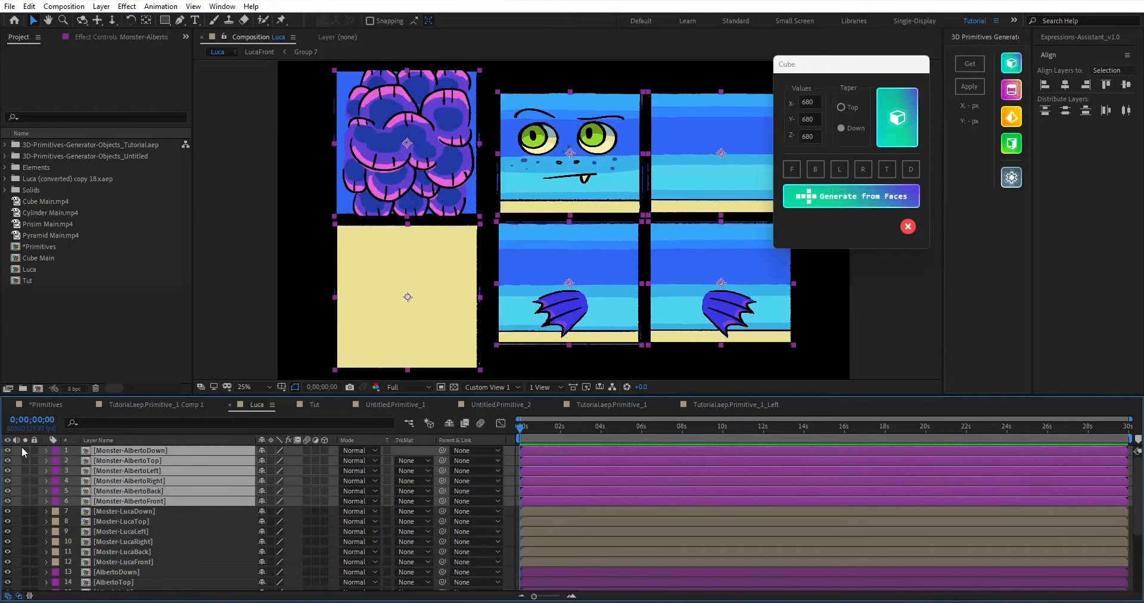
left_click(289, 247)
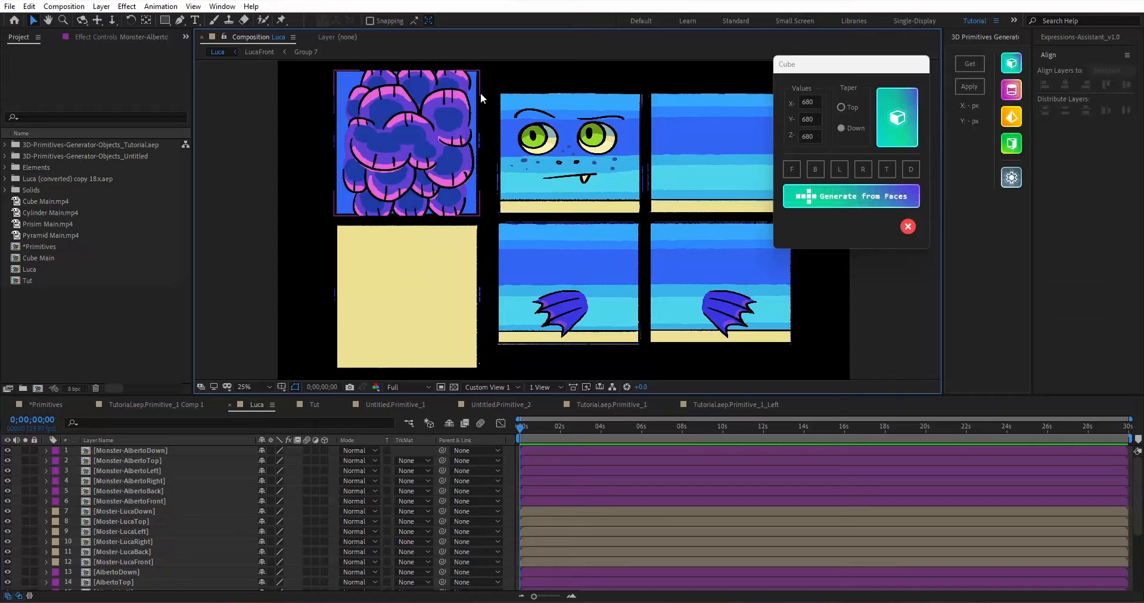
left_click(545, 121)
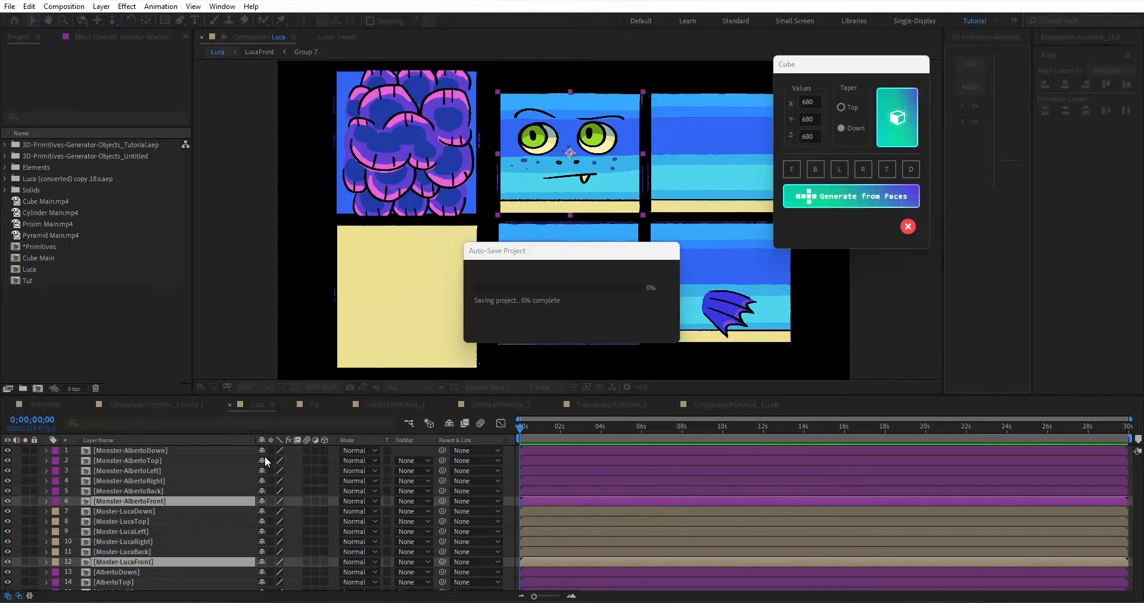
scroll(170, 502, "down", 3)
scroll(172, 498, "up", 3)
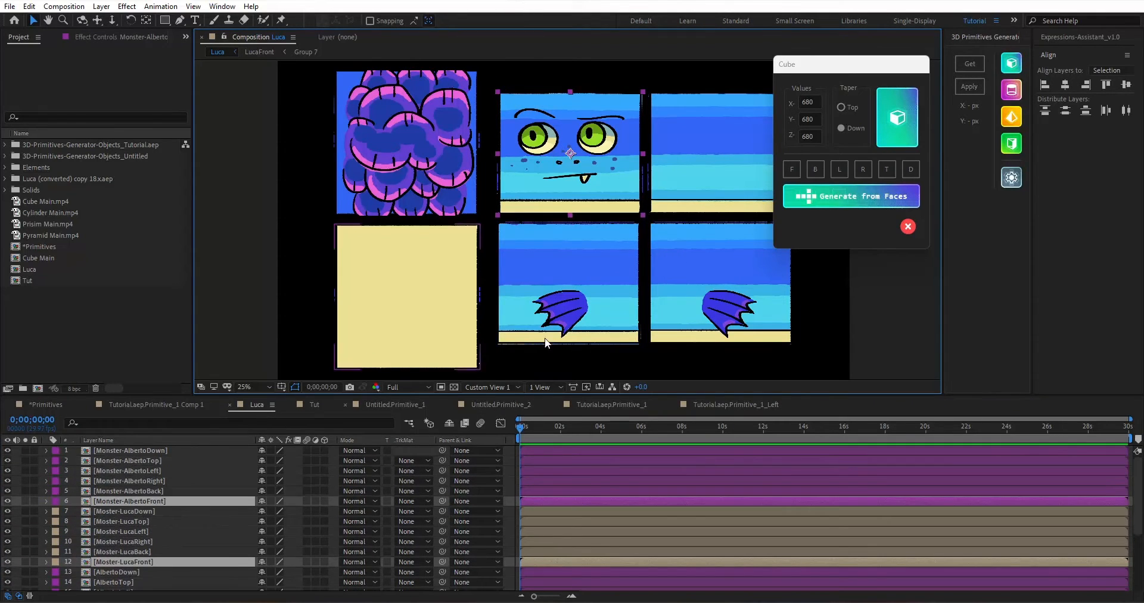
Step: Tag the monster front, back, left and right face pieces as F, B, L and R
left_click(790, 171)
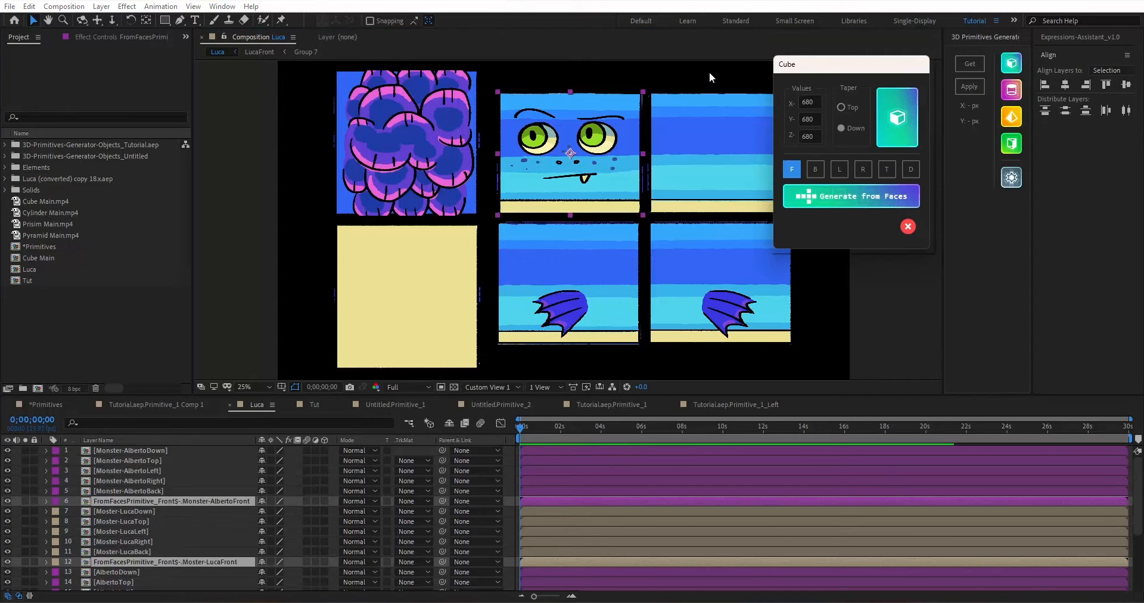
left_click_drag(709, 72, 735, 143)
left_click(813, 171)
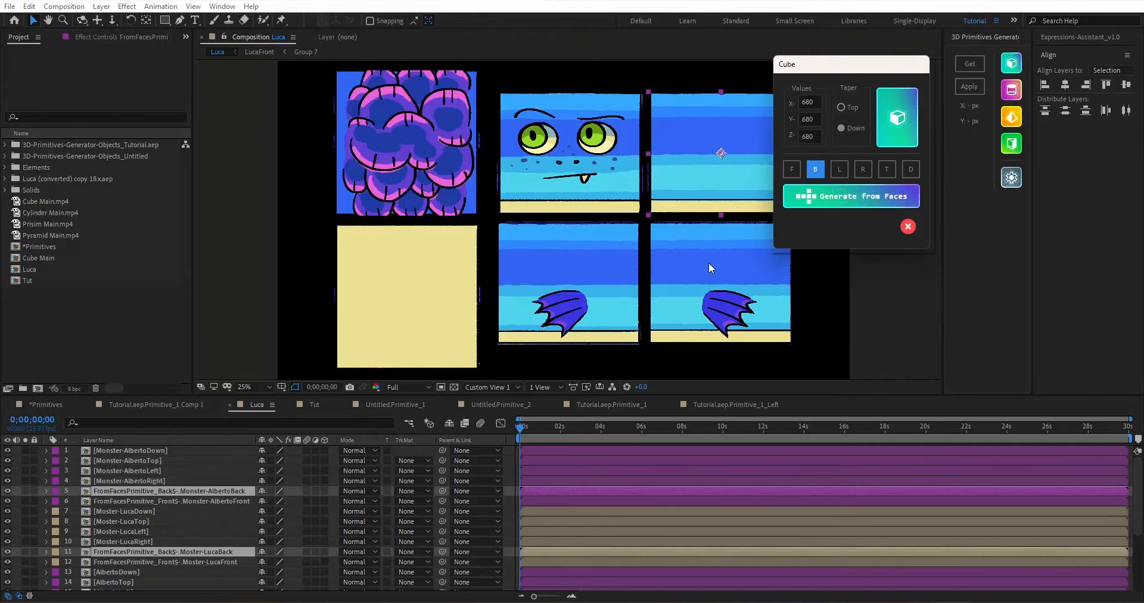
left_click_drag(607, 361, 567, 304)
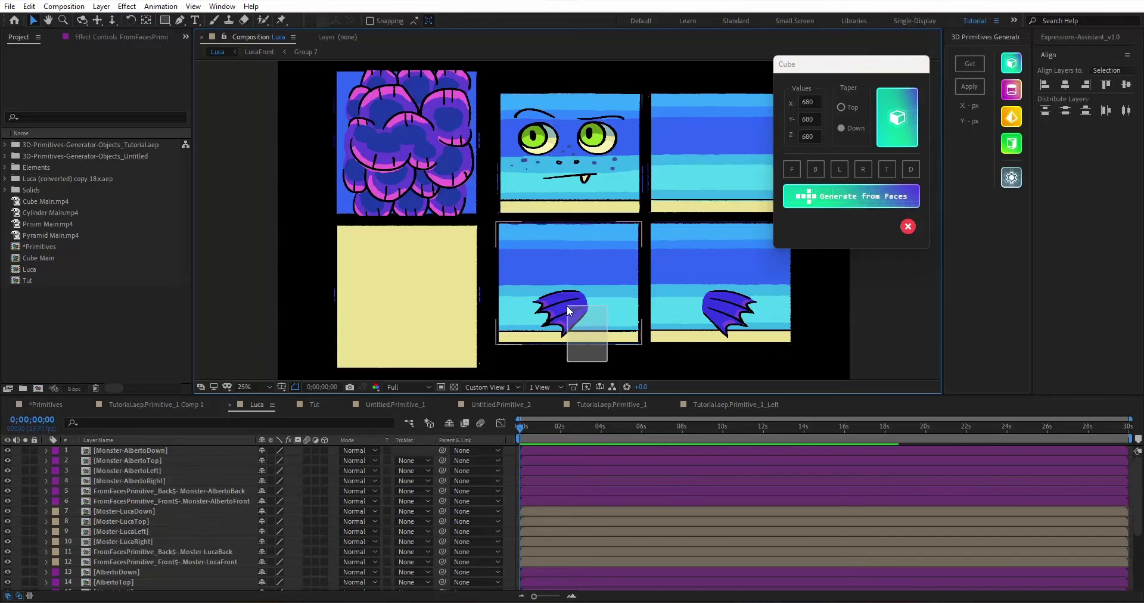
left_click(840, 171)
left_click_drag(824, 298, 733, 331)
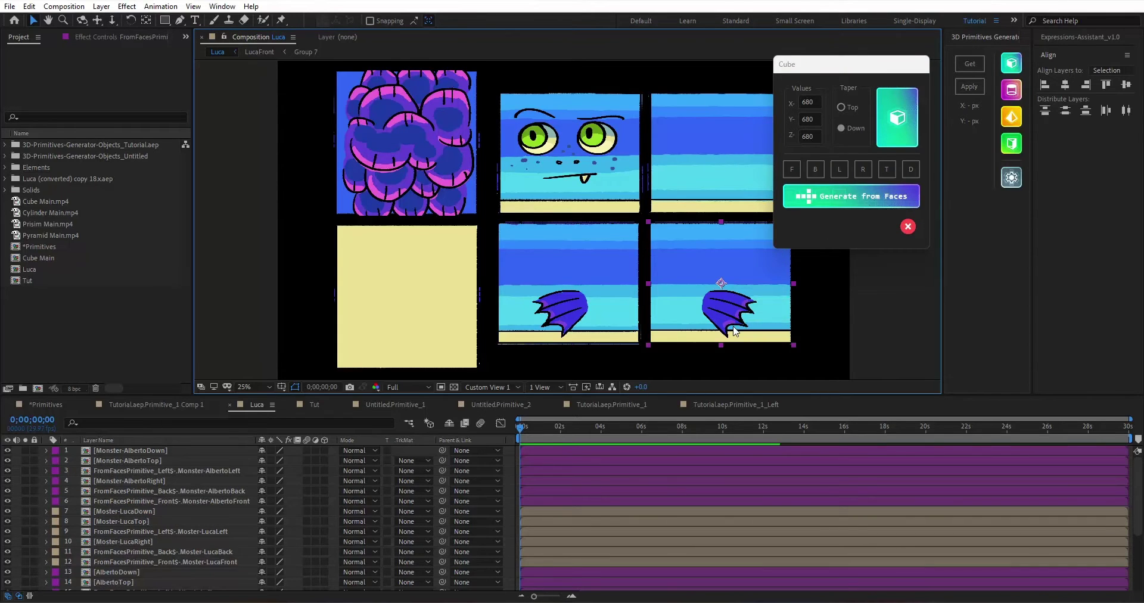
left_click(863, 170)
Step: Tag the monster top and bottom pieces as T and D, then select the six Monster-Alberto layers
left_click_drag(308, 130, 410, 154)
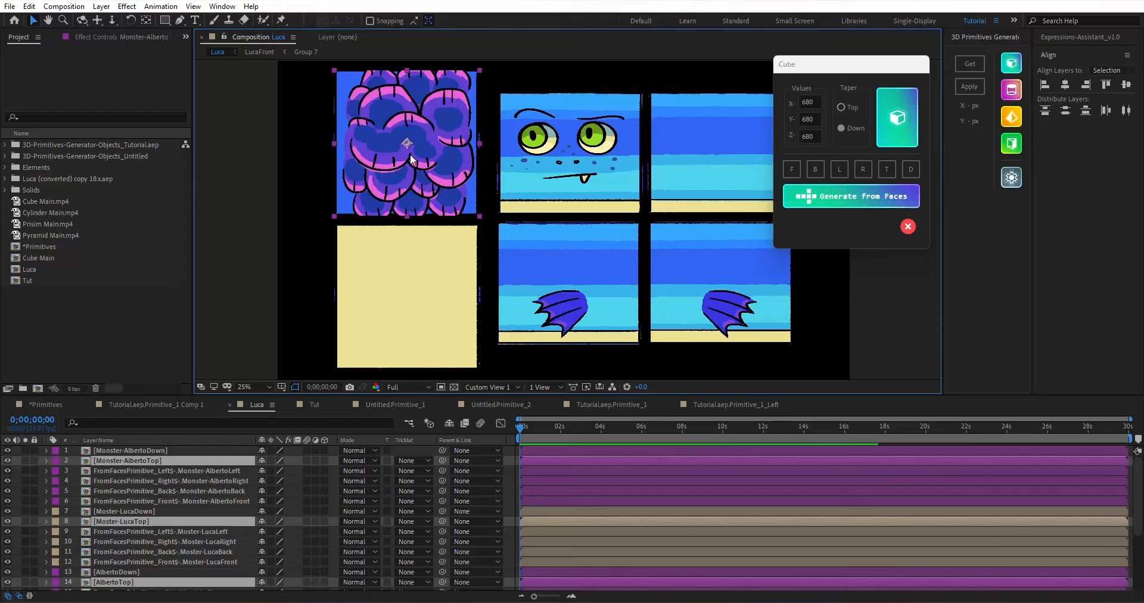
left_click(886, 170)
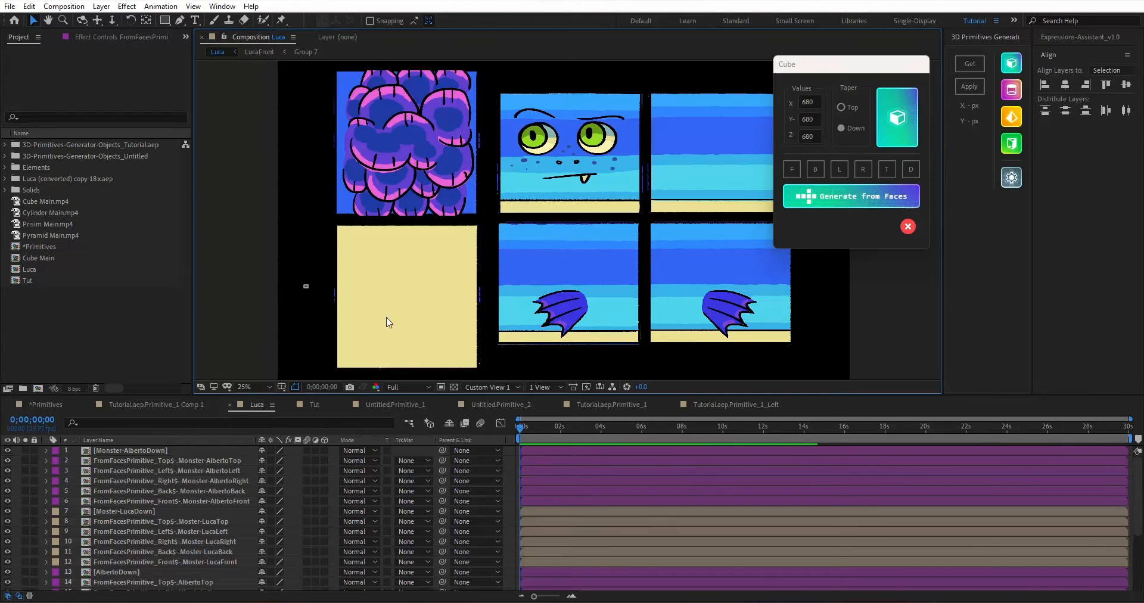
left_click_drag(265, 287, 384, 320)
left_click(909, 171)
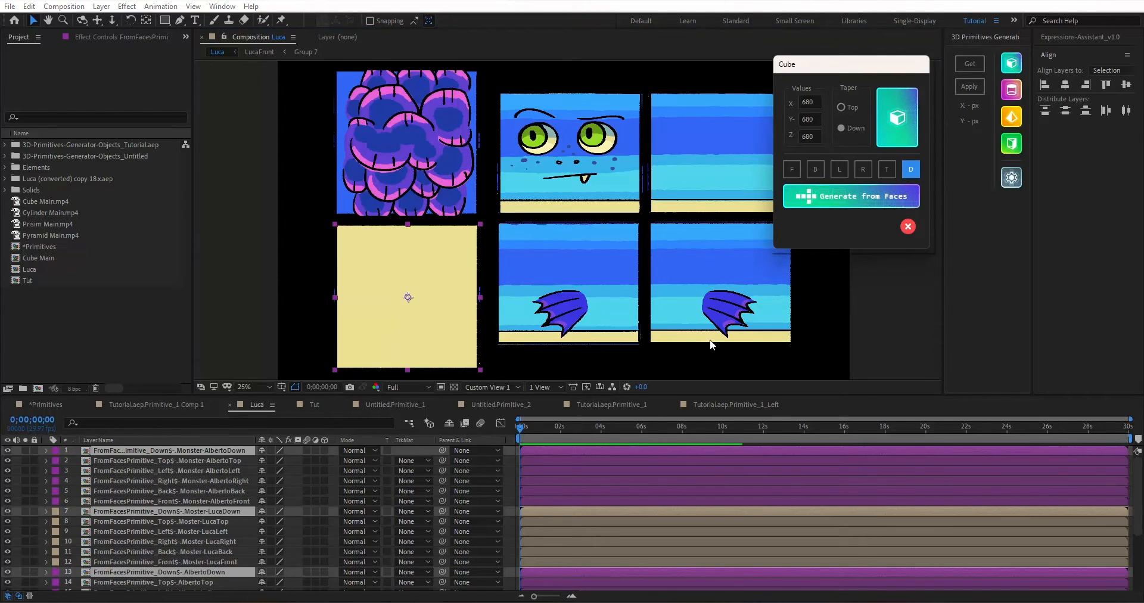
left_click(561, 505)
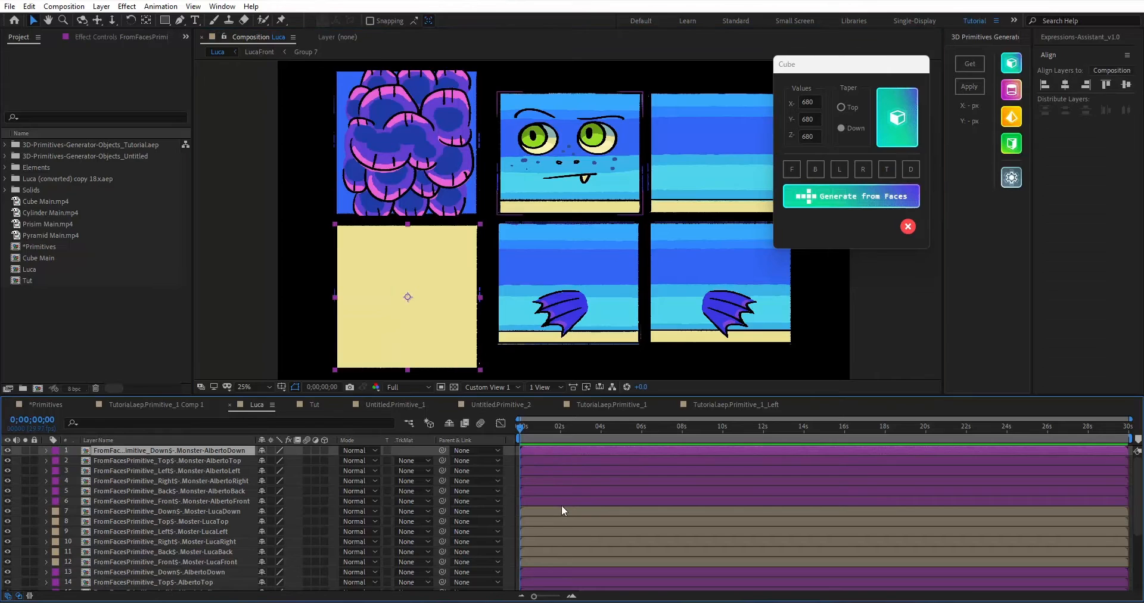
left_click(562, 505, "shift")
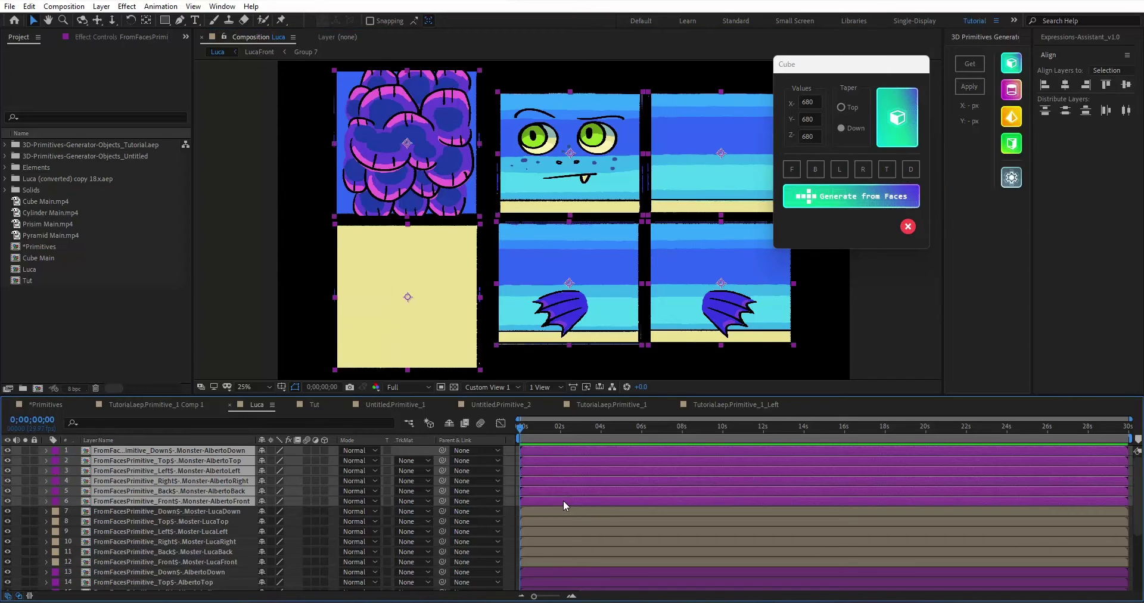
Step: Generate the Monster-Alberto and Alberto cubes from their faces and move them right and back up-left
left_click(848, 198)
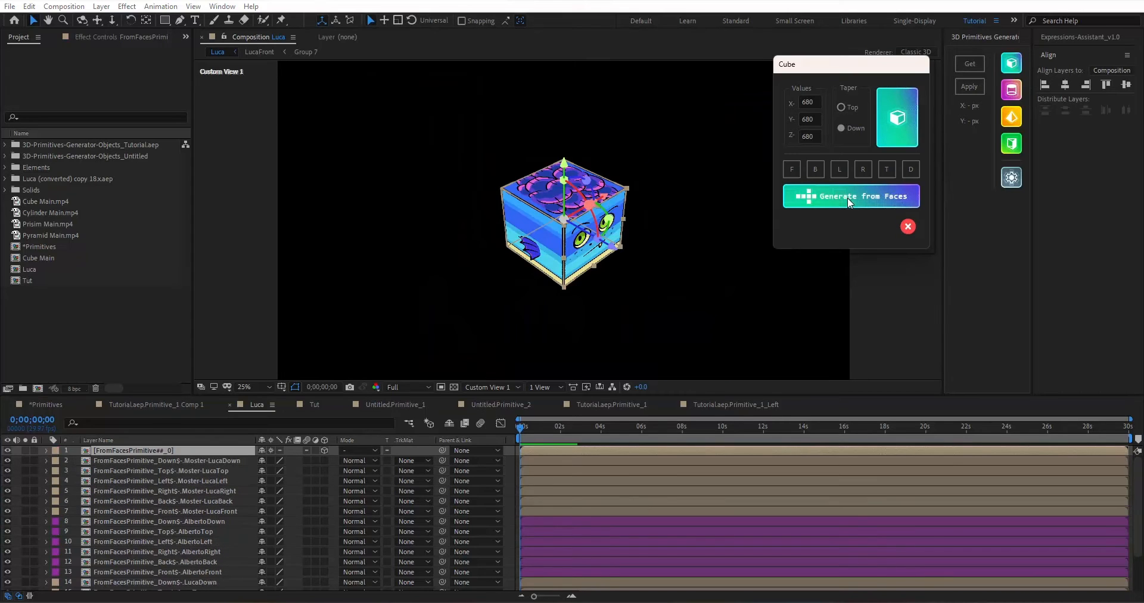
left_click_drag(612, 248, 777, 340)
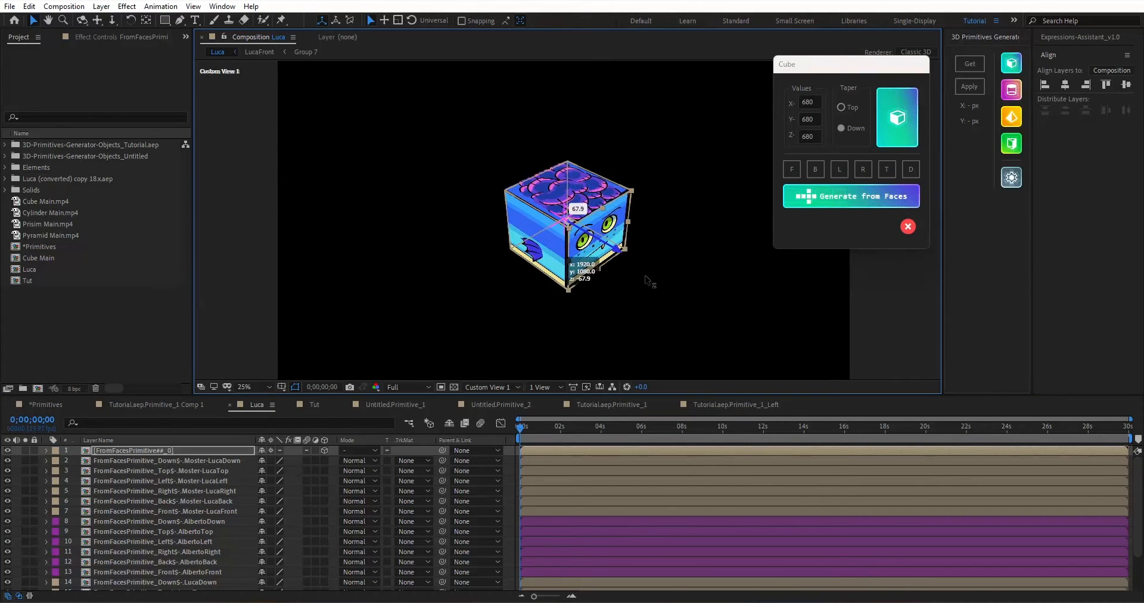
left_click(545, 525)
left_click(564, 574, "shift")
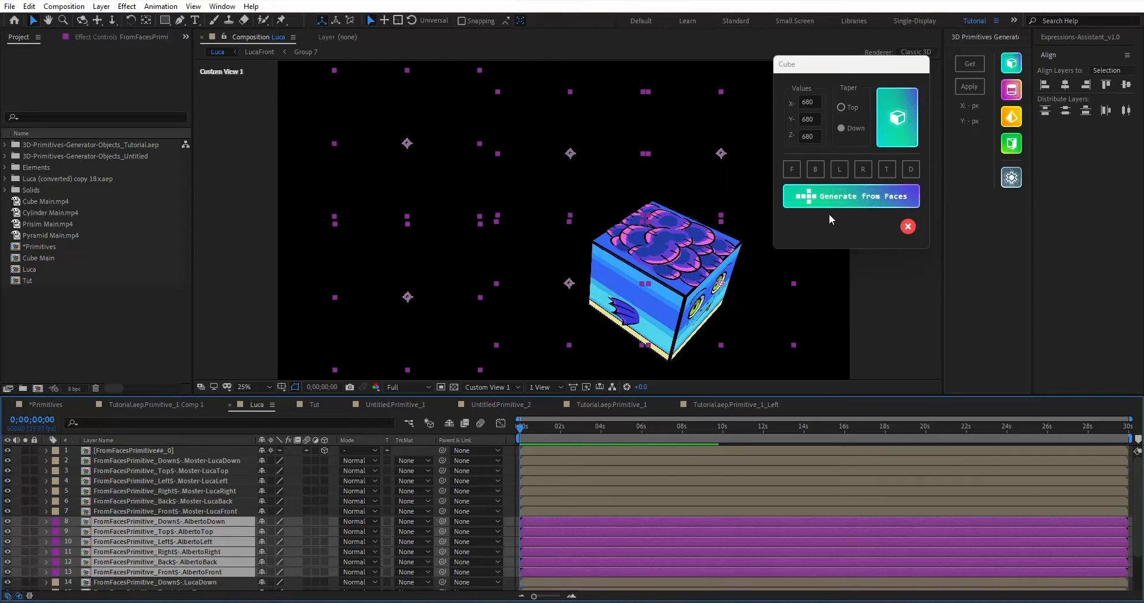
left_click(830, 196)
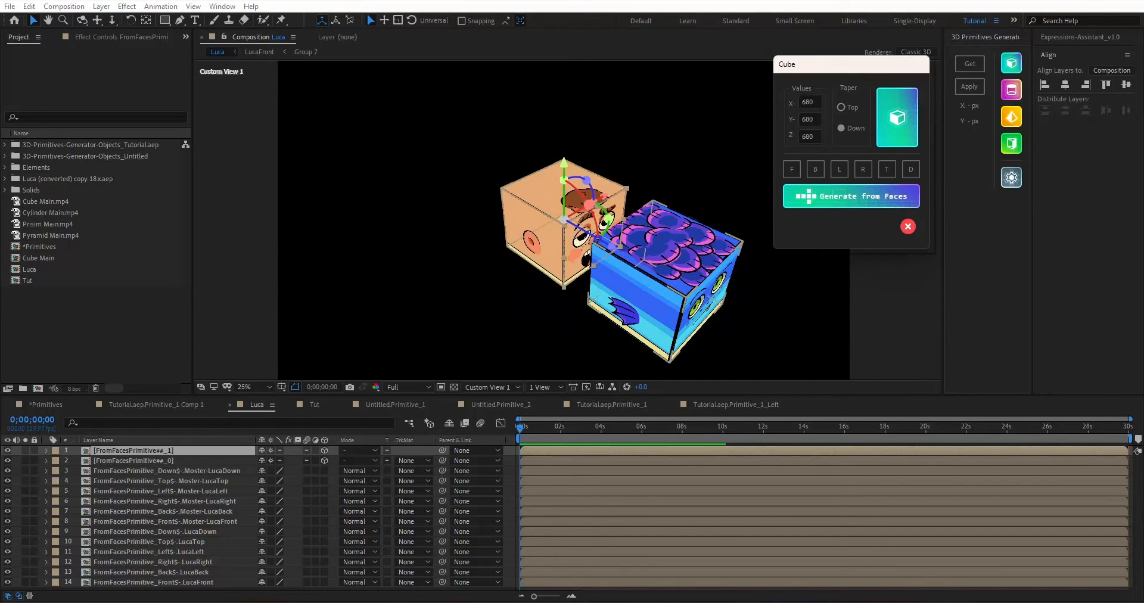
left_click_drag(613, 250, 542, 208)
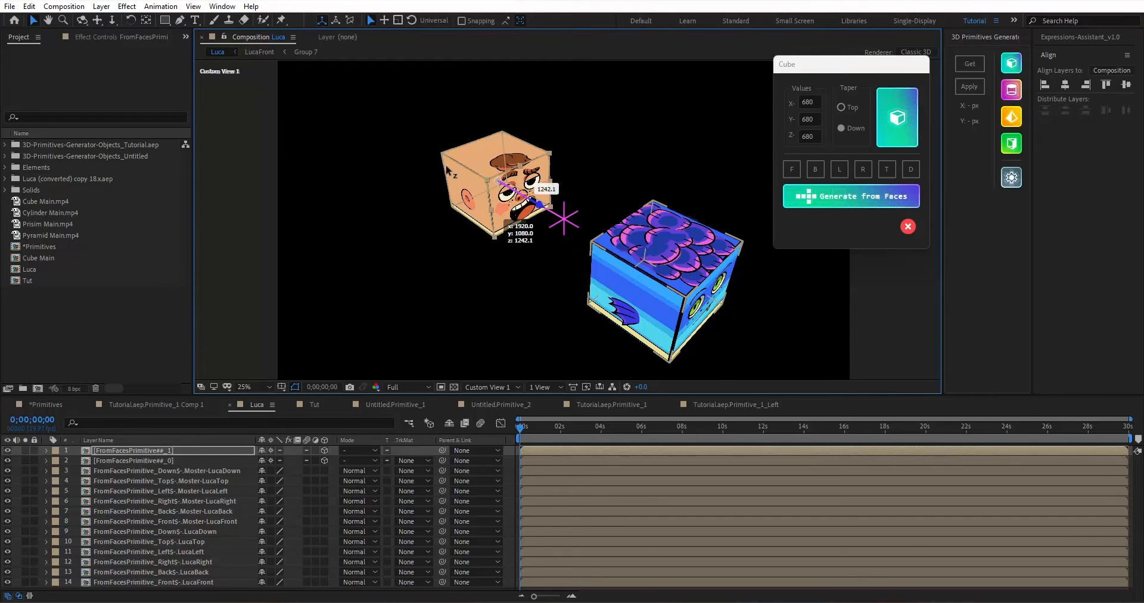
Step: Generate the Moster-Luca cube, move it up-right, then generate the Luca cube from its six faces
left_click(191, 471)
left_click(206, 522, "shift")
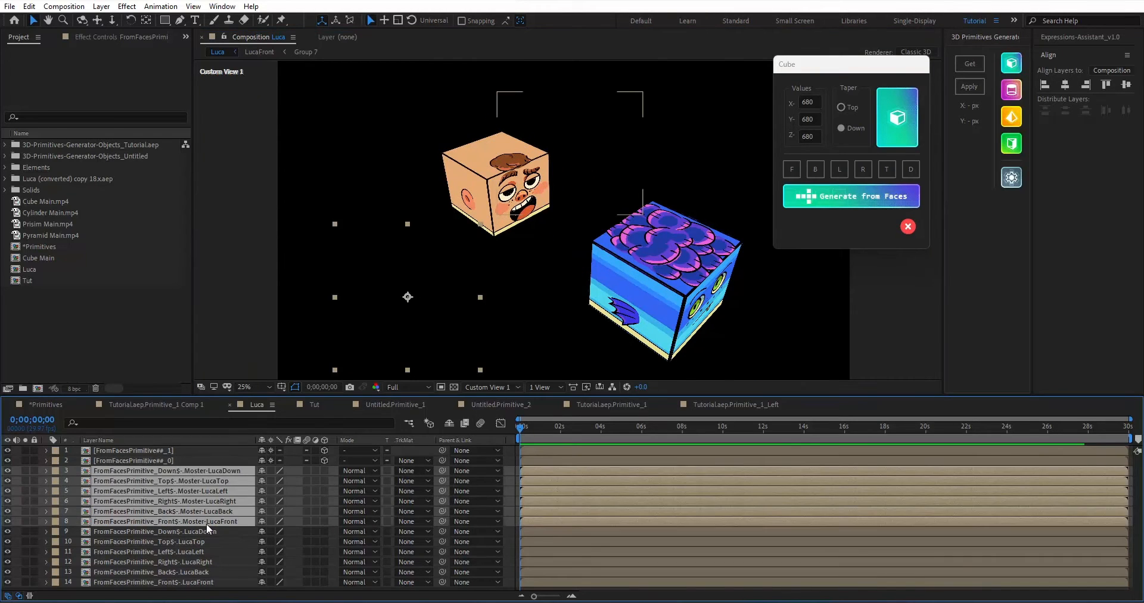
left_click(831, 198)
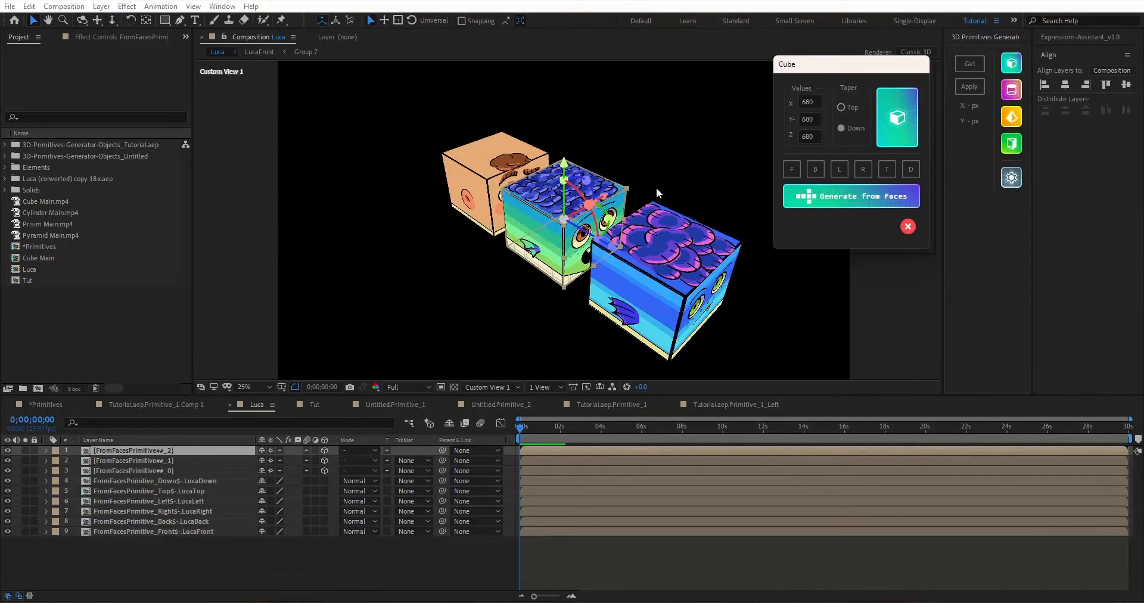
left_click_drag(589, 205, 844, 43)
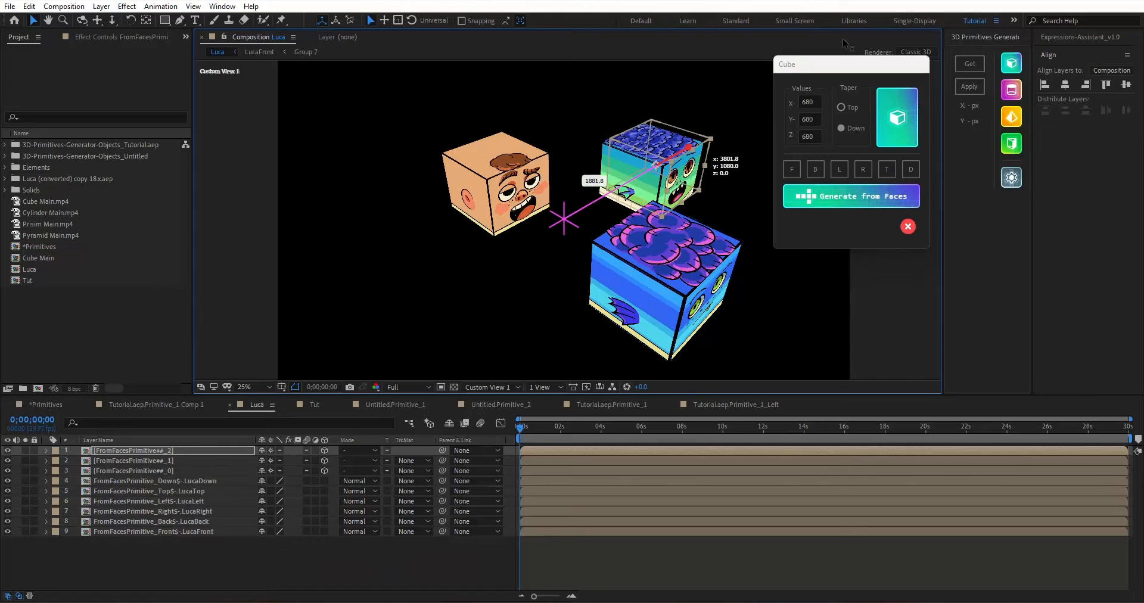
left_click(174, 479)
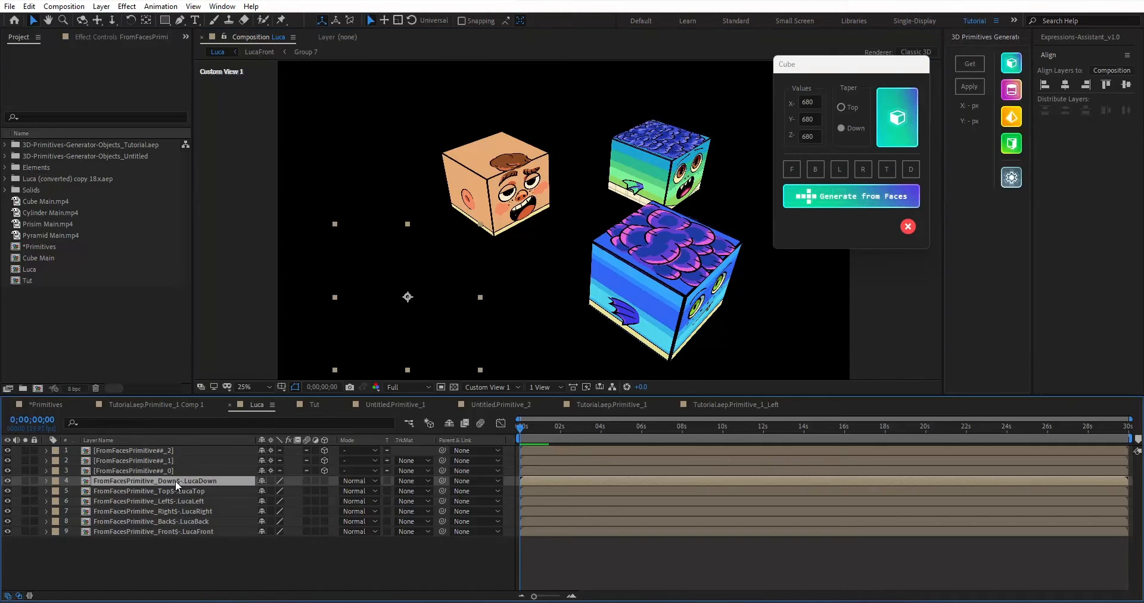
left_click(191, 531, "shift")
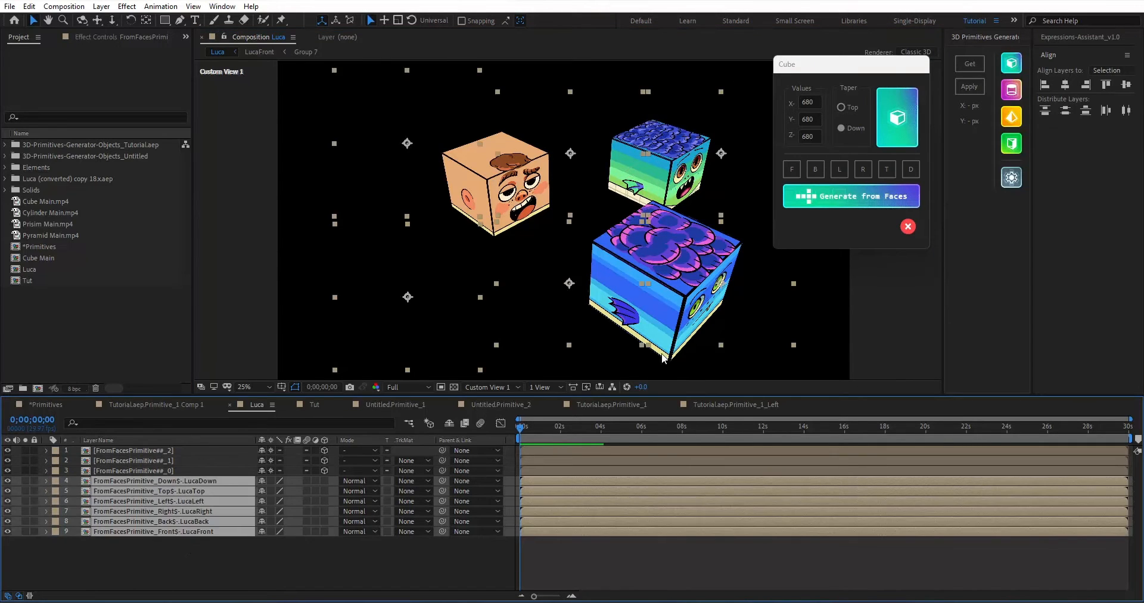
left_click(855, 195)
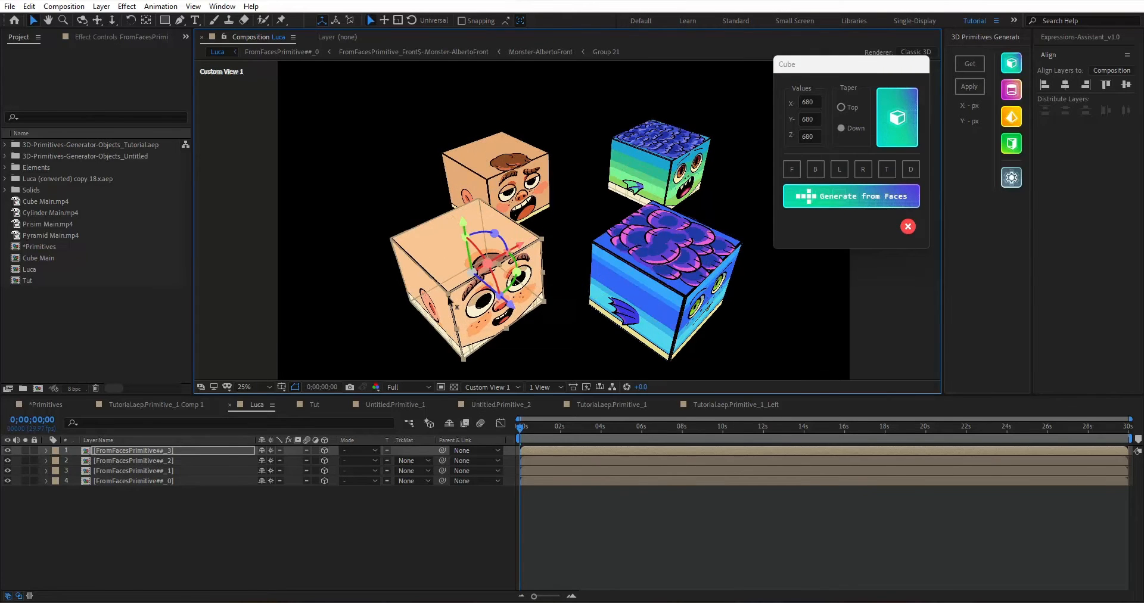
Step: Orbit around the four textured cubes and select only the front-left Luca cube
key("c")
left_click_drag(563, 336, 562, 219)
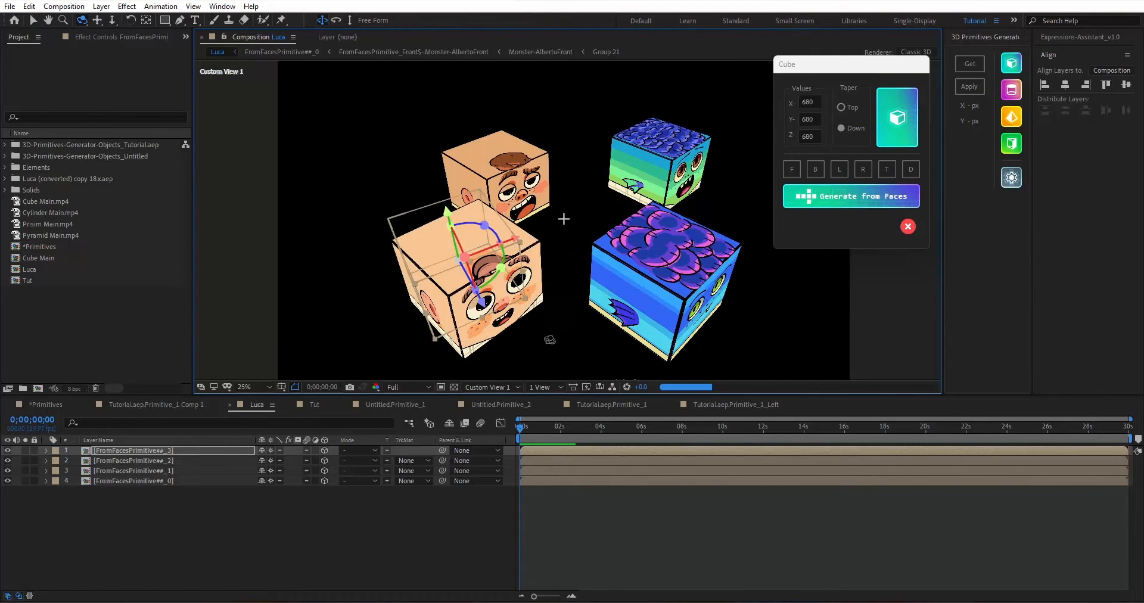
left_click_drag(538, 319, 566, 334)
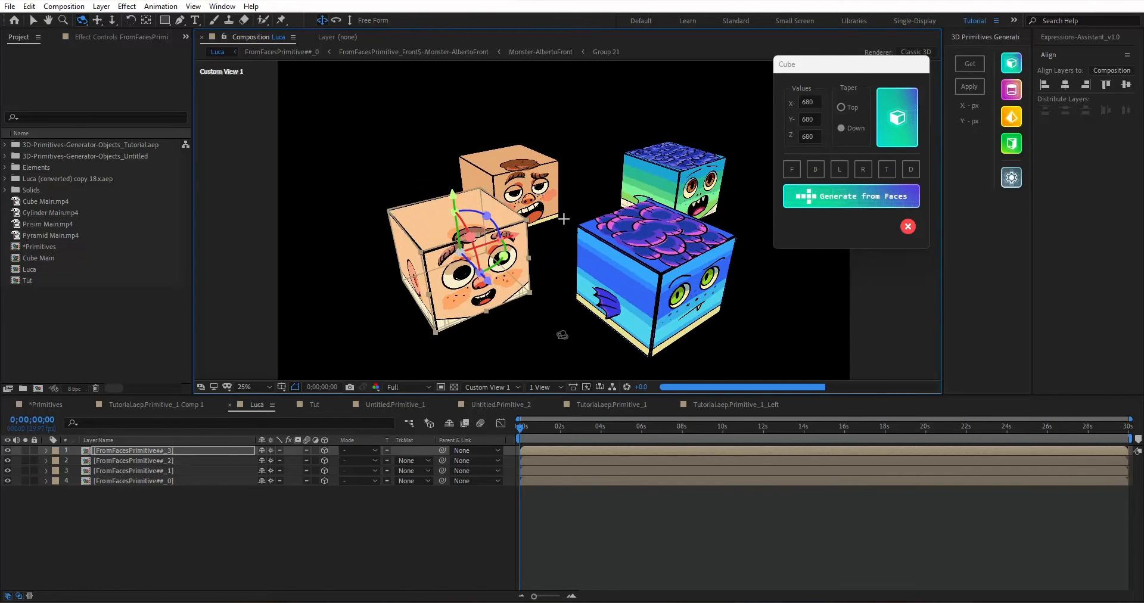
mouse_move(561, 335)
left_mouse_down()
mouse_move(549, 338)
mouse_move(564, 333)
left_mouse_up()
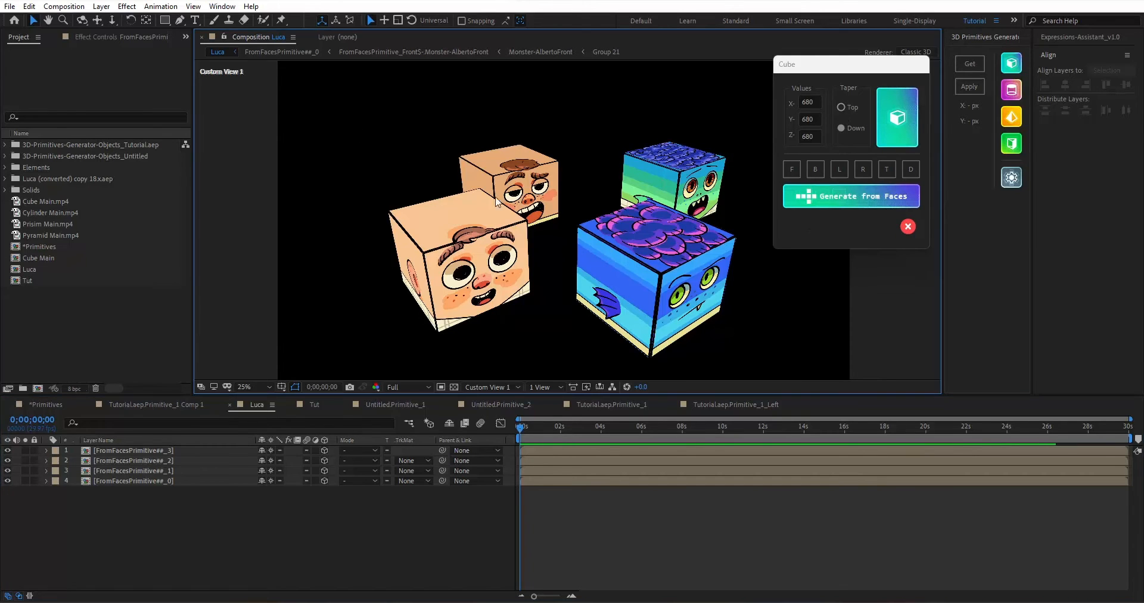
left_click_drag(375, 116, 733, 317)
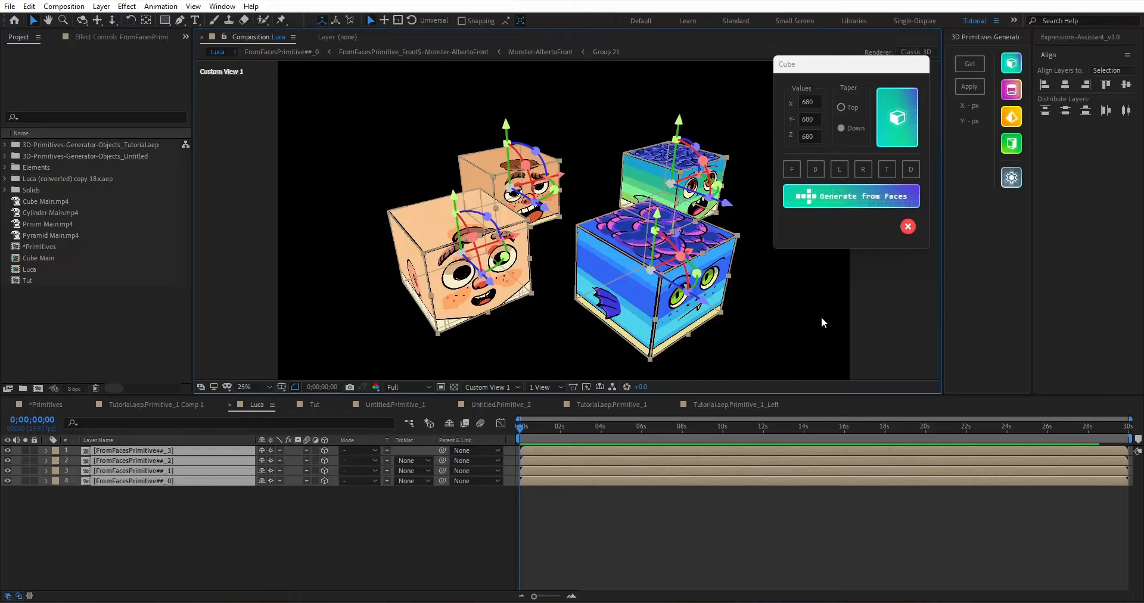
left_click(821, 317)
left_click(506, 291)
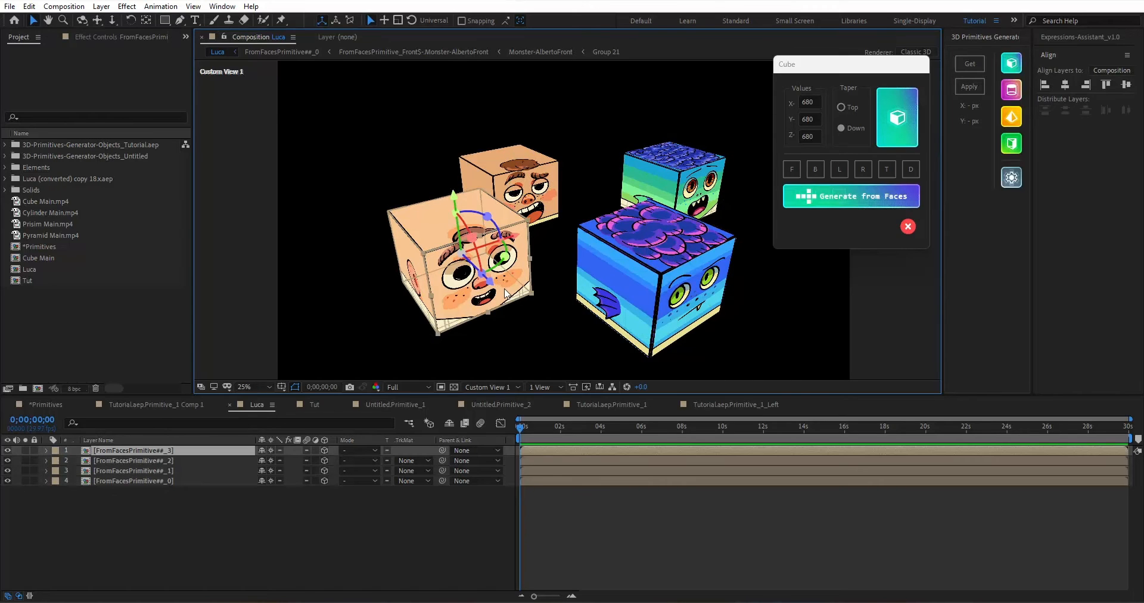
Step: Inside the Luca cube precomp, scrub the controller's Down Taper to -68
double_click(510, 295)
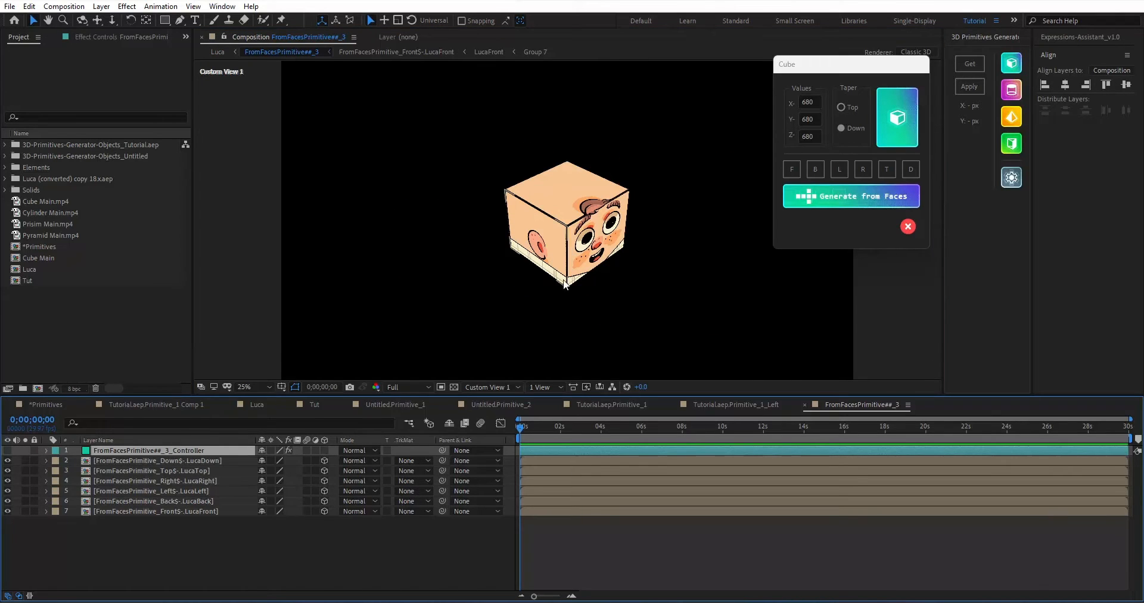
left_click(134, 39)
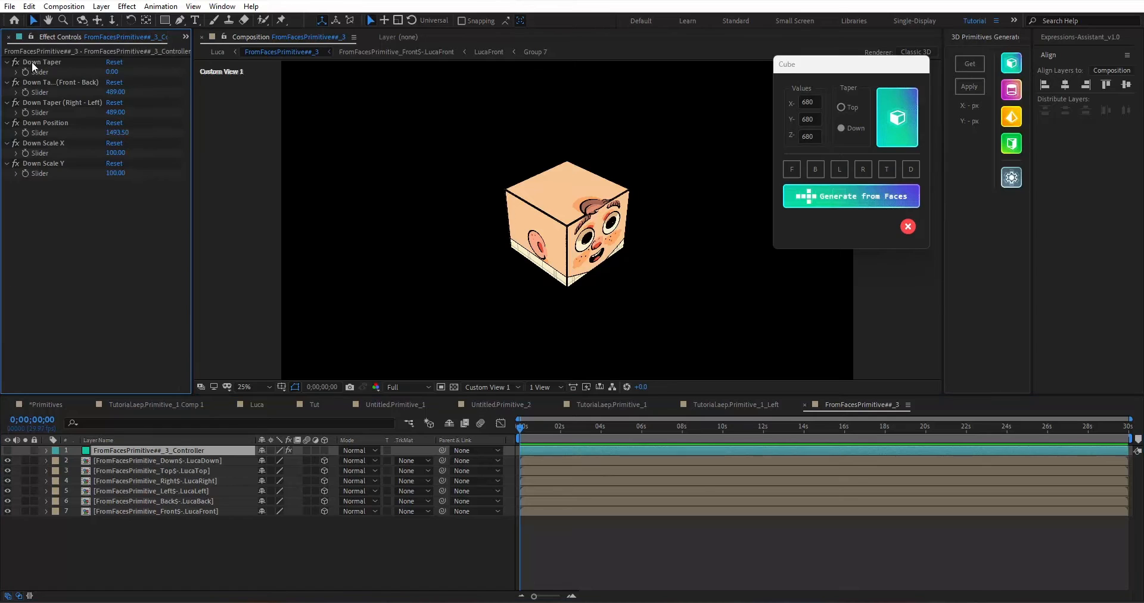
left_click_drag(112, 72, 52, 72)
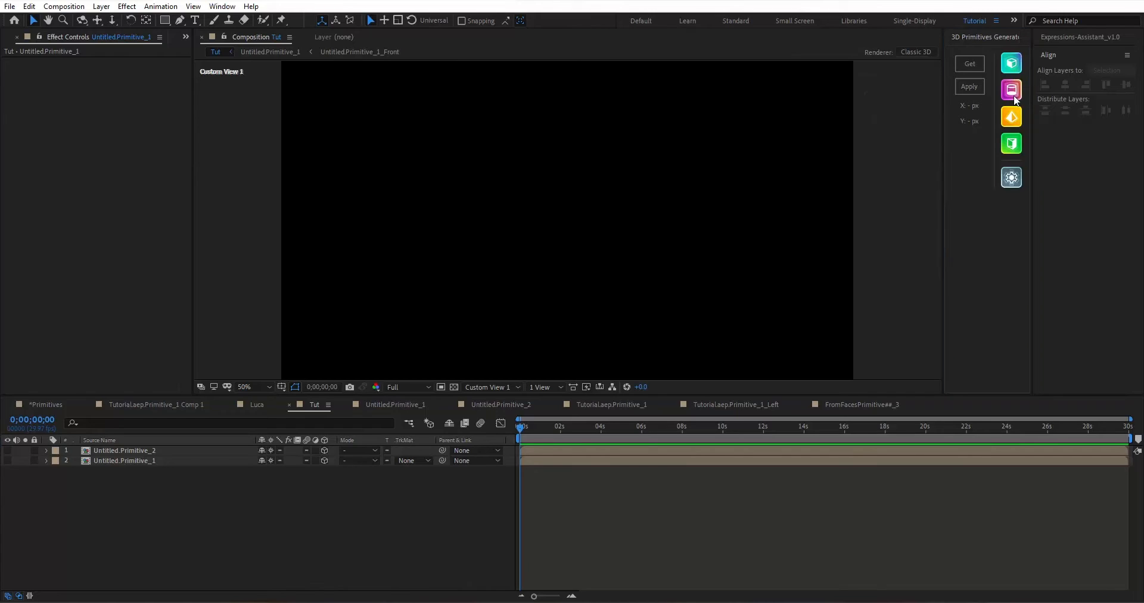
Step: Generate a cylinder primitive with radius 240 and height 40 from 3D Primitives Generator
left_click(1013, 94)
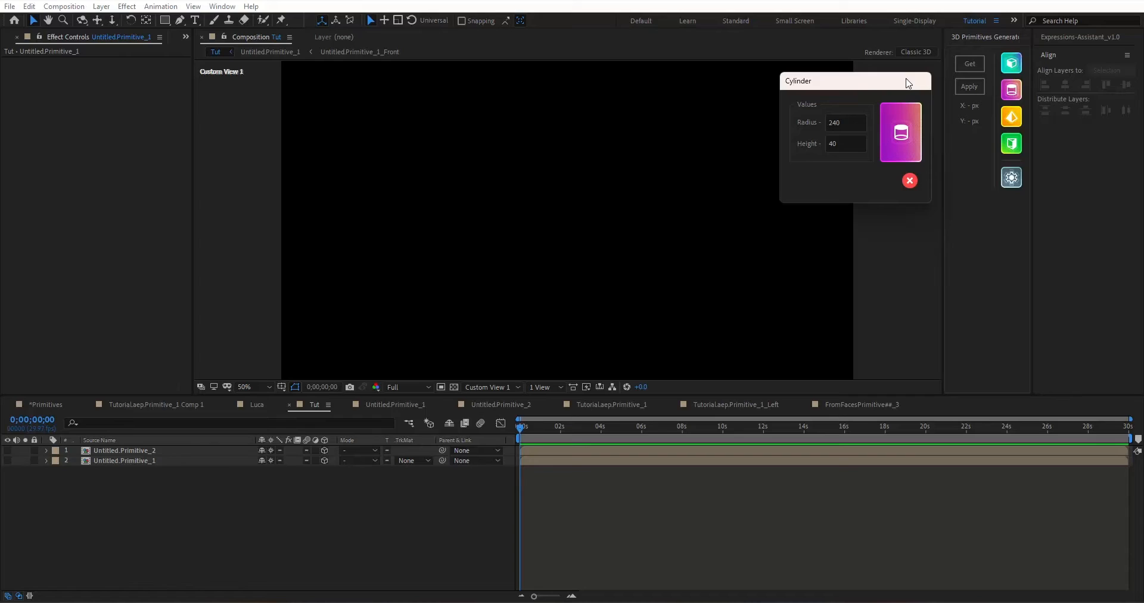
left_click(857, 123)
left_click(852, 144)
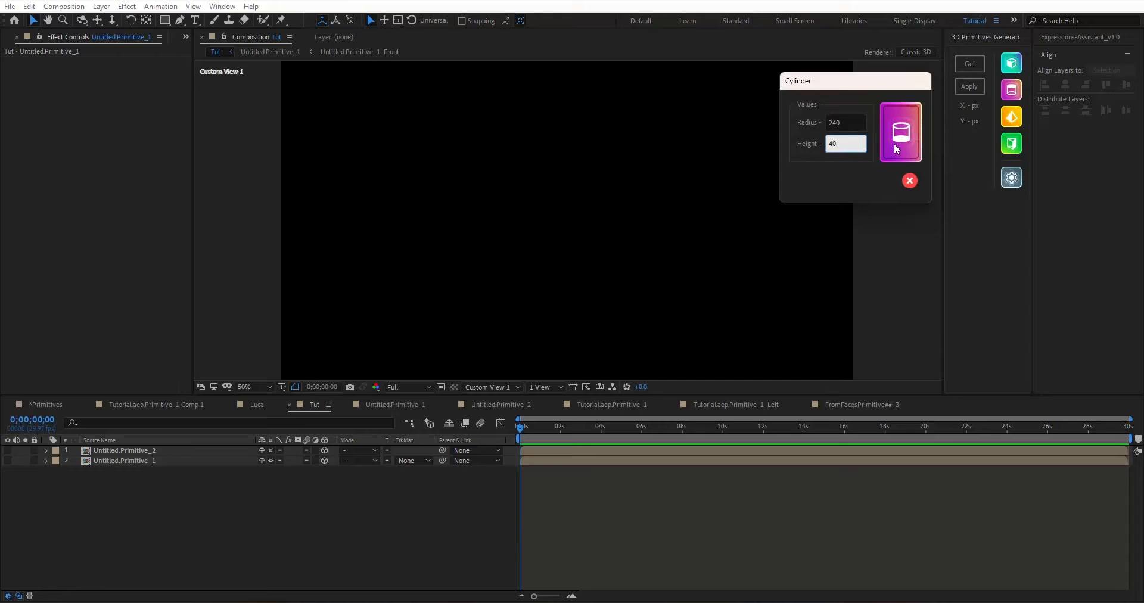
left_click(905, 132)
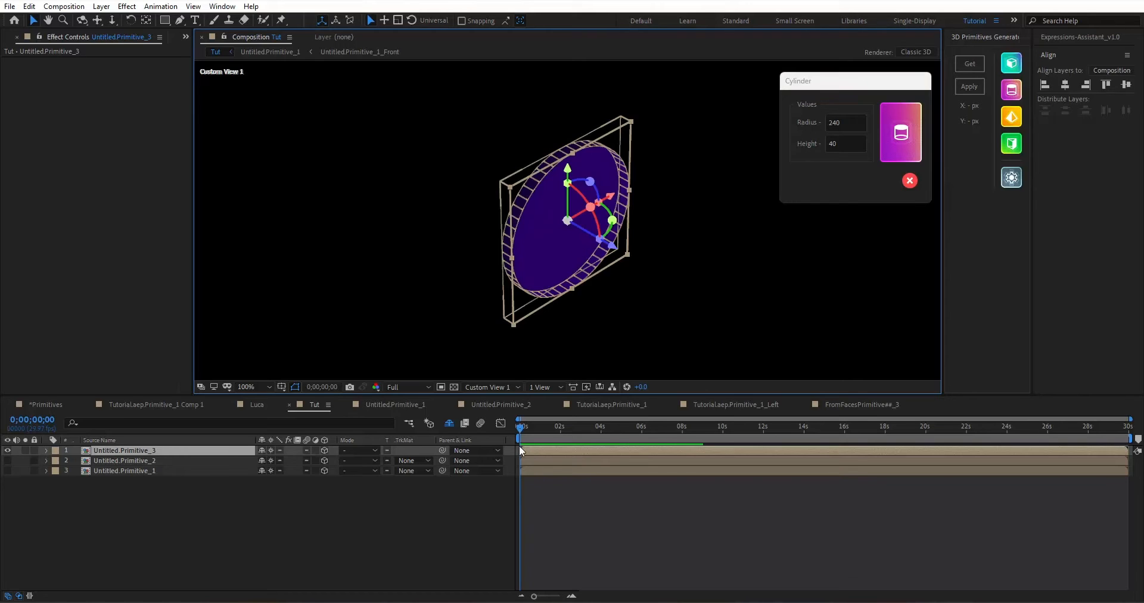
Step: Enter the cylinder precomp and look through its Face, Edge, Back and Controller layers
double_click(145, 451)
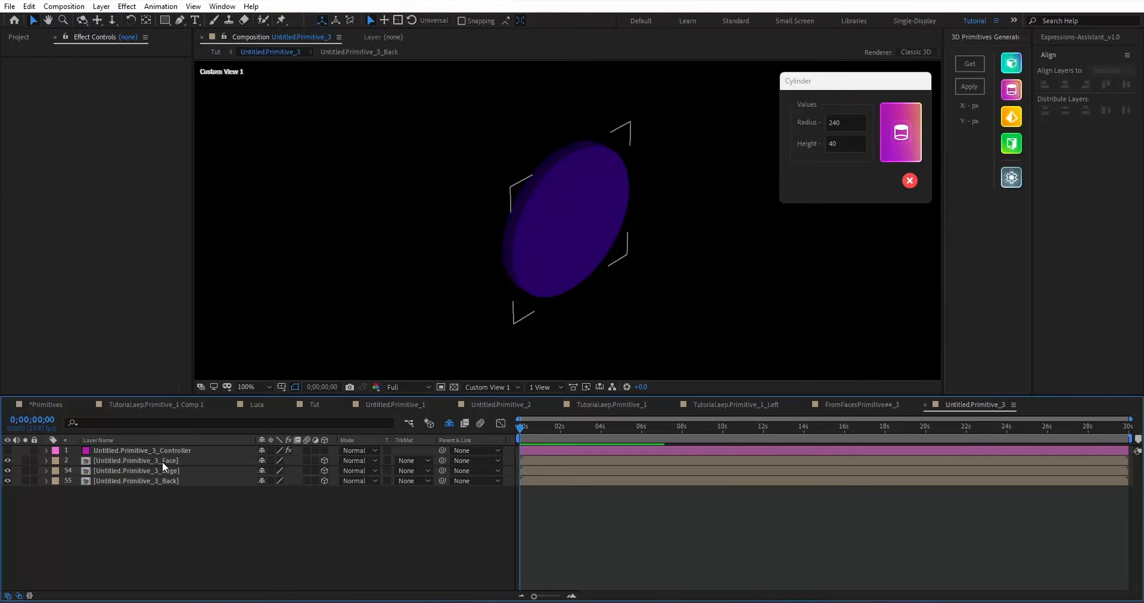
left_click(163, 461)
left_click(166, 471)
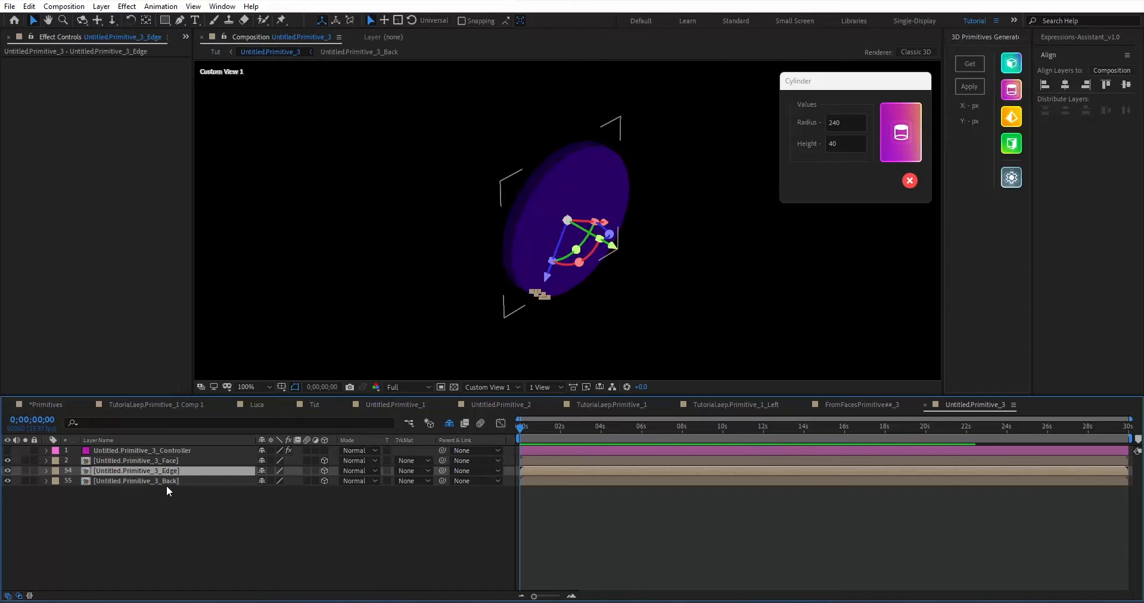
left_click(166, 483)
left_click(167, 485)
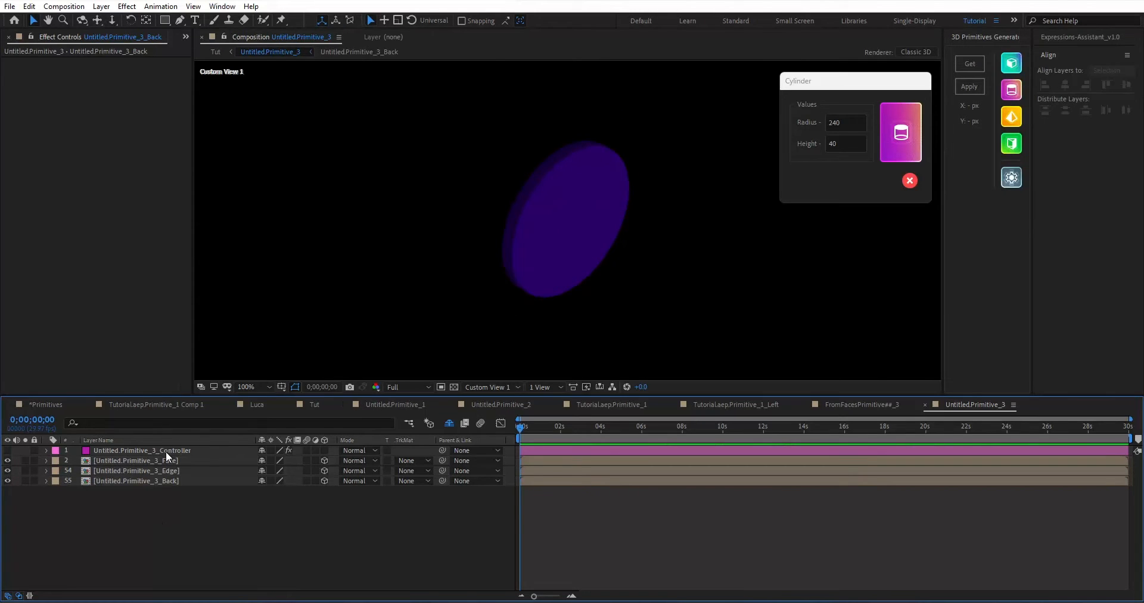
left_click(166, 451)
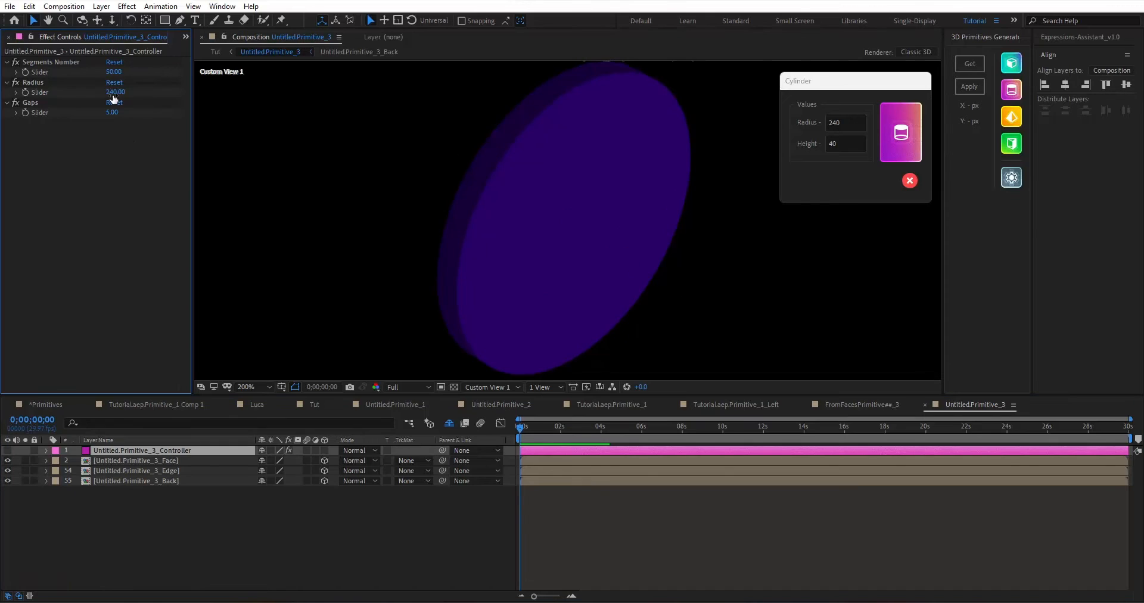
Step: Try a larger radius then reset it to 240, and test segment counts of 10 and 5
left_click(33, 82)
left_click_drag(112, 92, 148, 103)
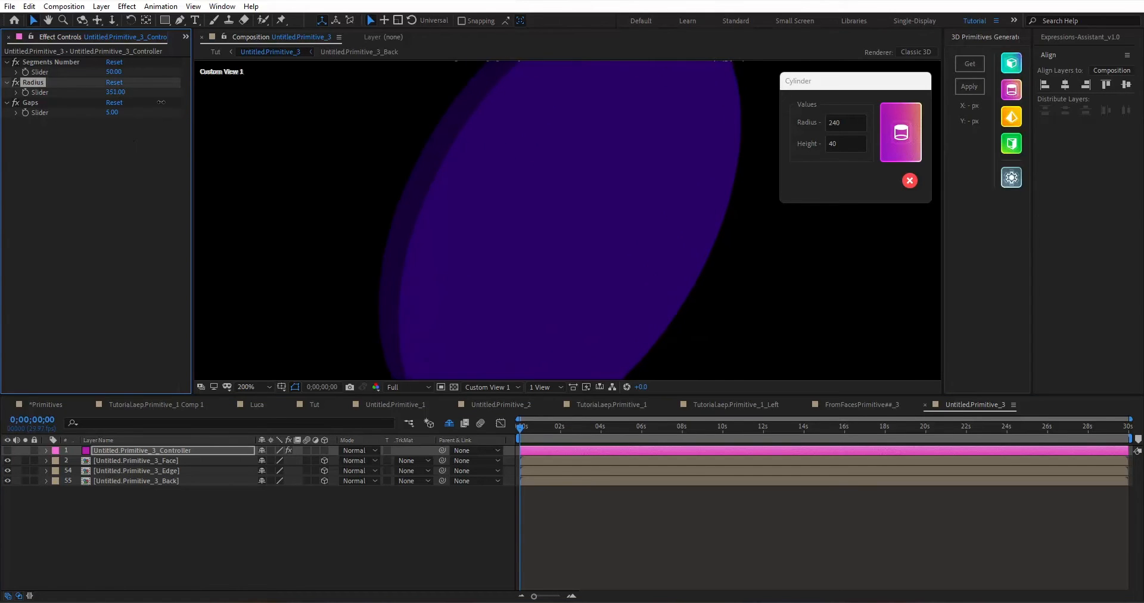
left_click(113, 82)
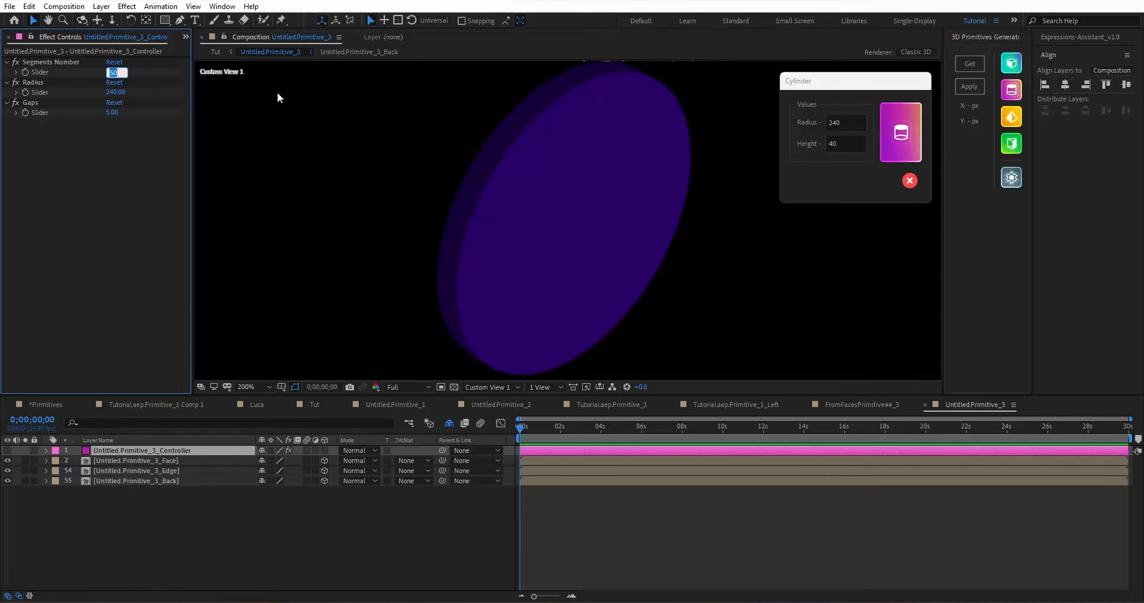
type("10")
key("Return")
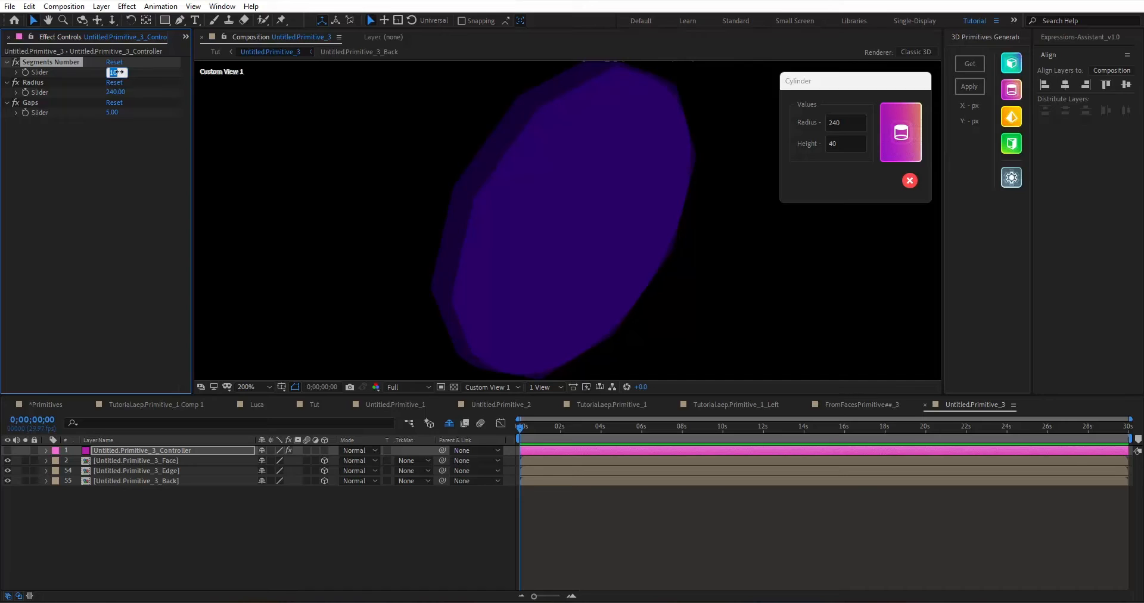
key("Return")
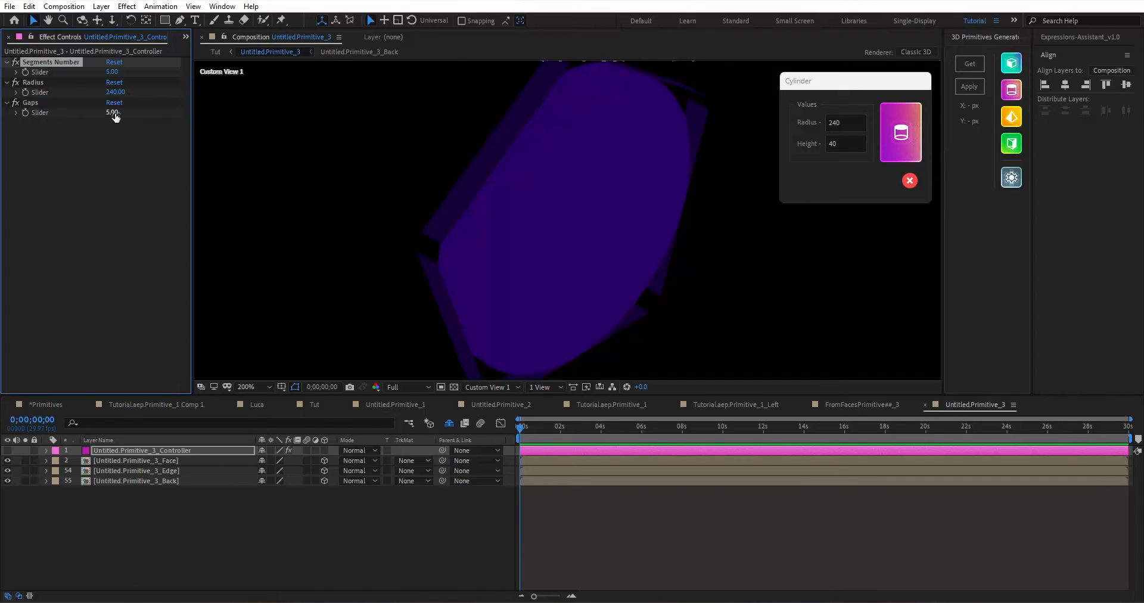
Step: Widen the edge gaps then undo it, and raise Segments Number to 126 for a smooth rim
left_click_drag(114, 116, 198, 119)
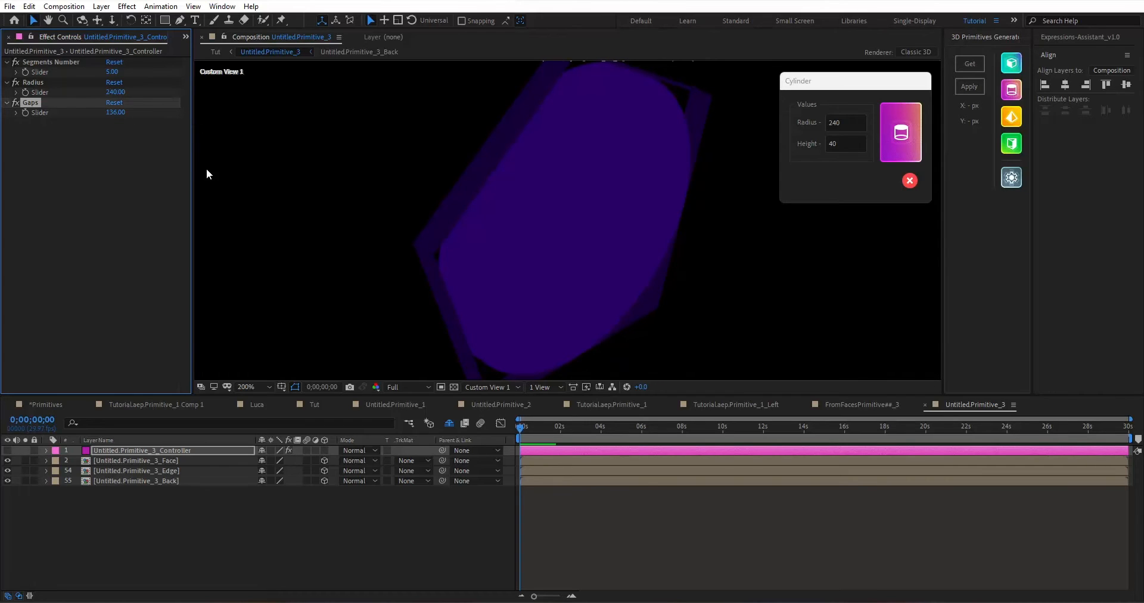
key("ctrl+z")
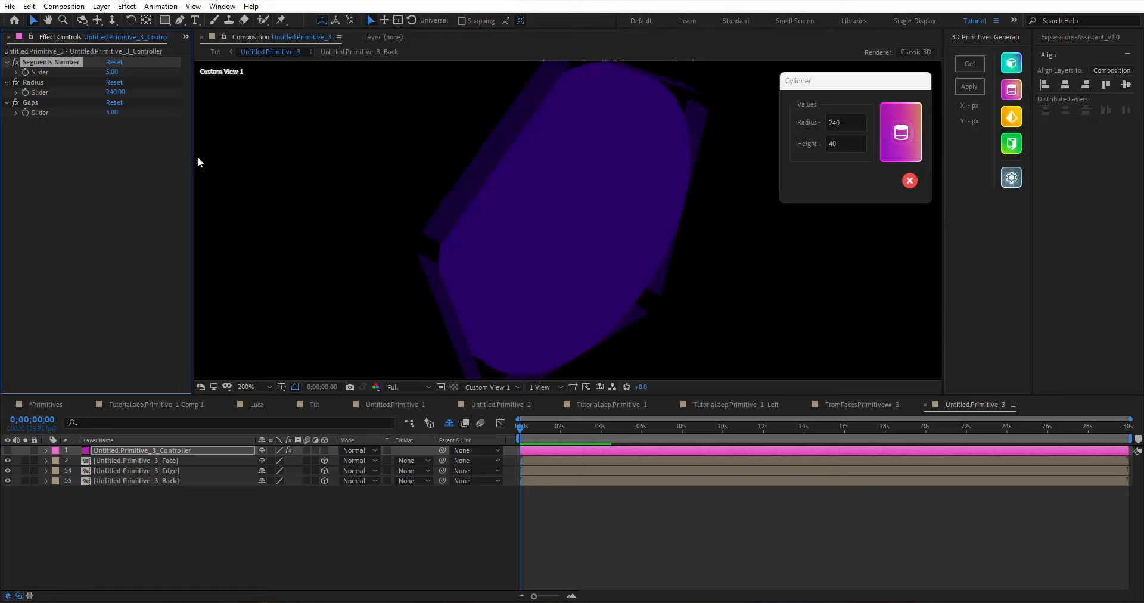
left_click_drag(117, 76, 145, 72)
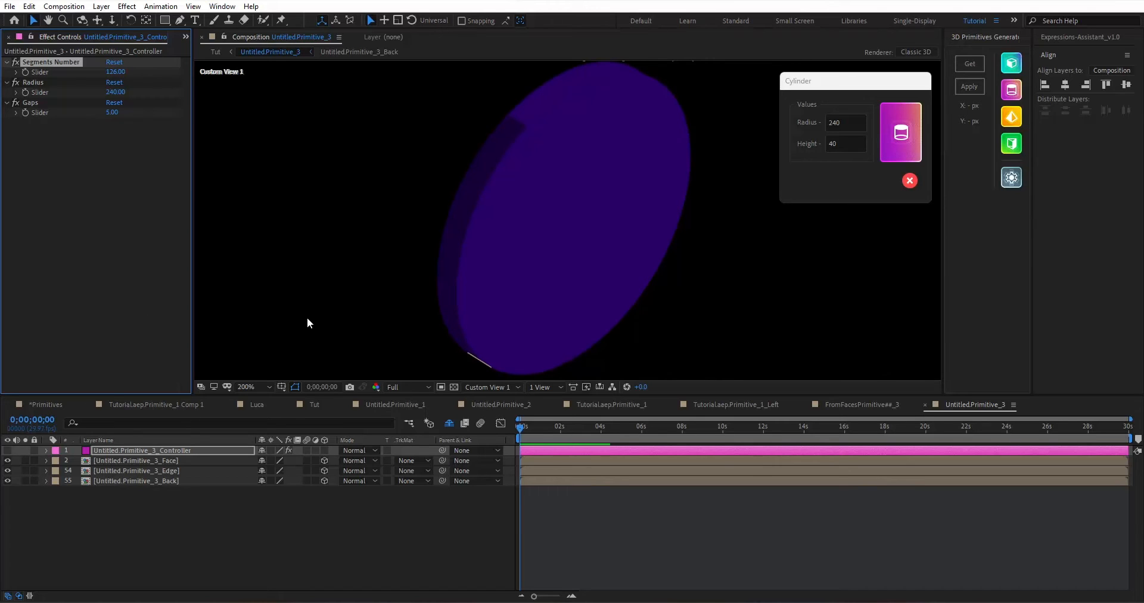
key("c")
mouse_move(331, 263)
left_mouse_down()
mouse_move(402, 313)
mouse_move(681, 336)
mouse_move(399, 319)
mouse_move(413, 400)
left_mouse_up()
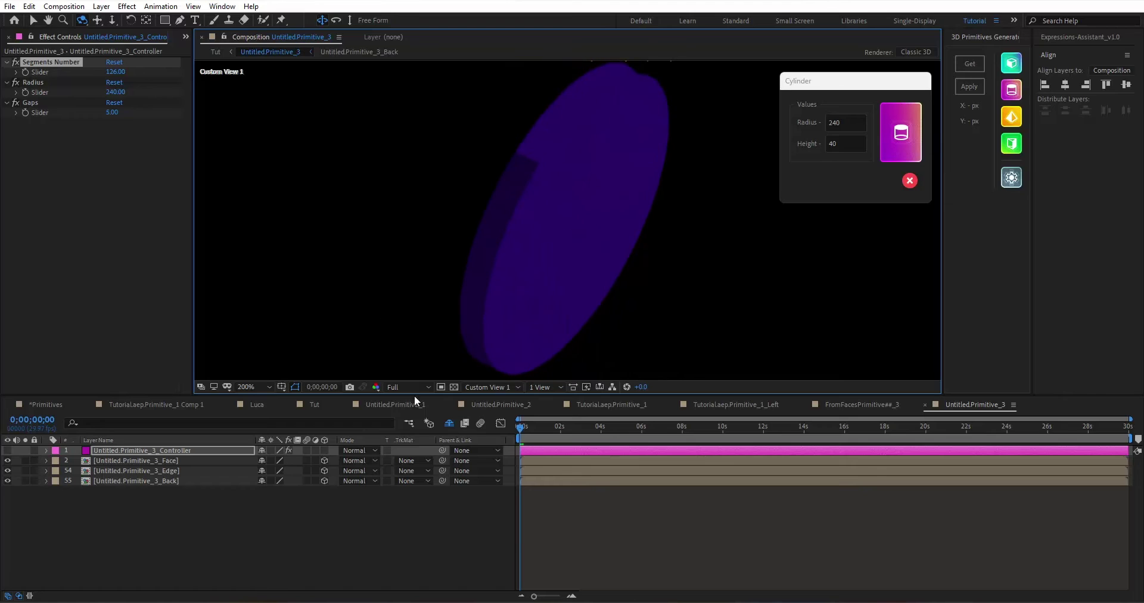
Step: Reveal the shy Edge layers, inspect and deselect them, and view the cylinder from above
left_click(449, 423)
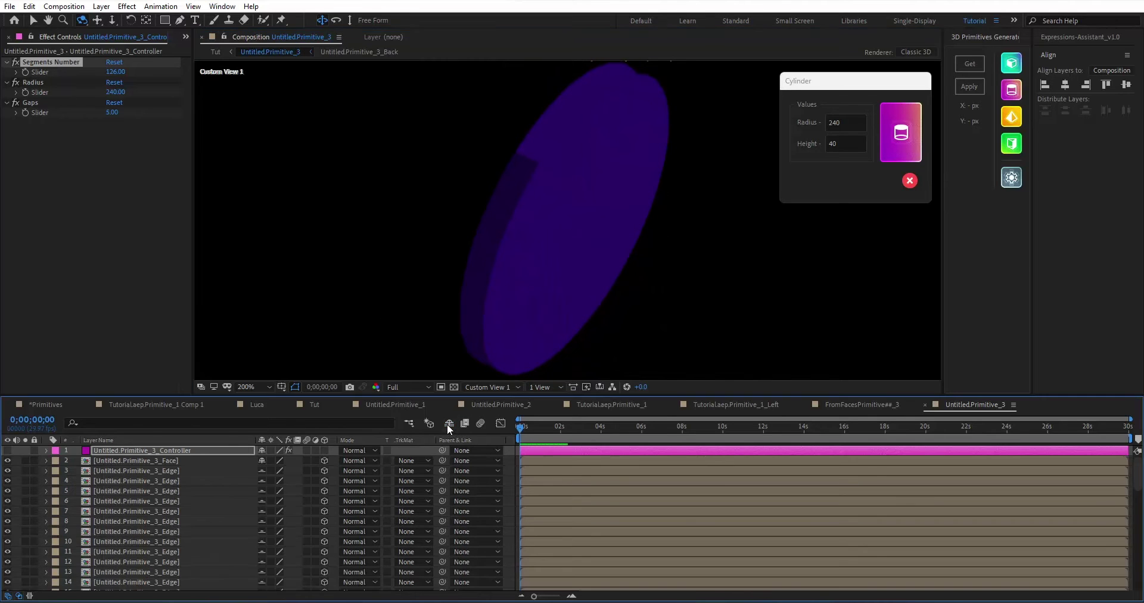
left_click(166, 499)
scroll(170, 501, "down", 5)
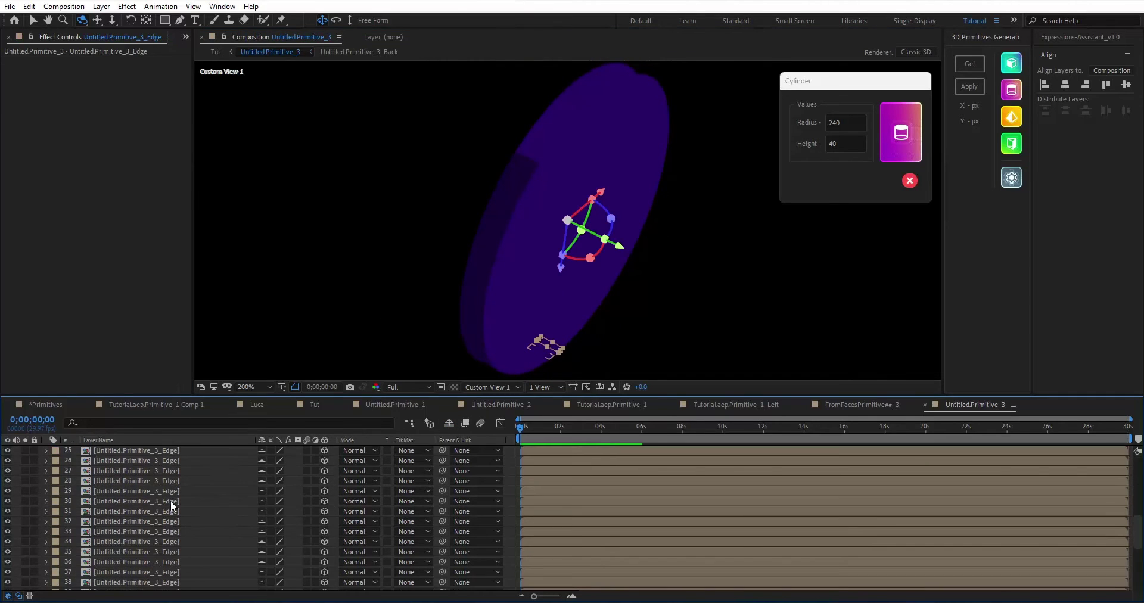
left_click(170, 539, "shift")
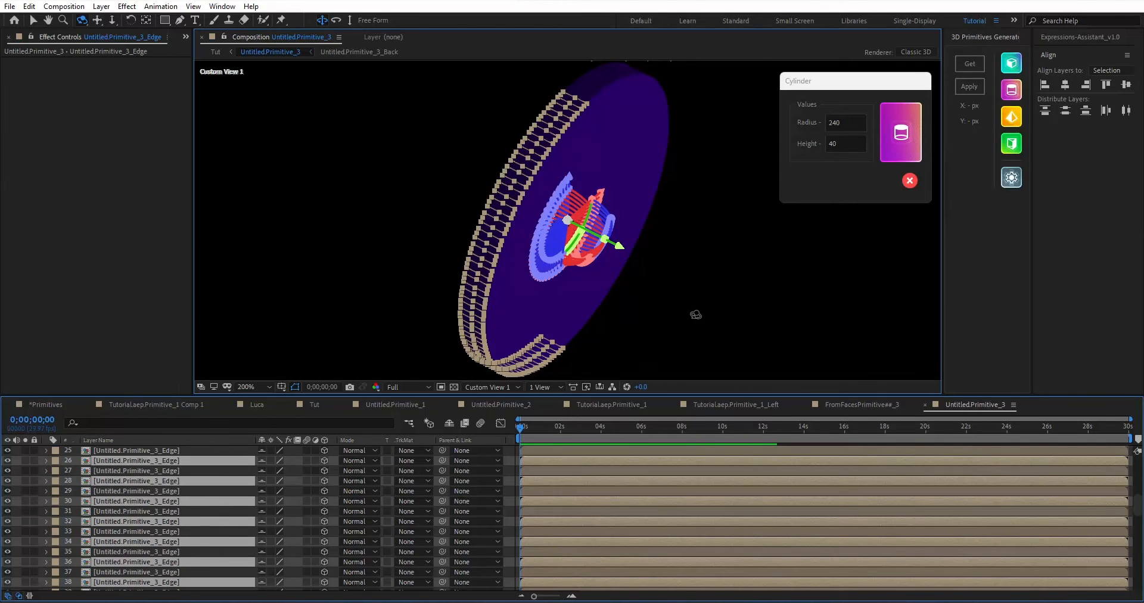
key("F2")
mouse_move(673, 312)
left_mouse_down()
mouse_move(527, 319)
mouse_move(527, 255)
left_mouse_up()
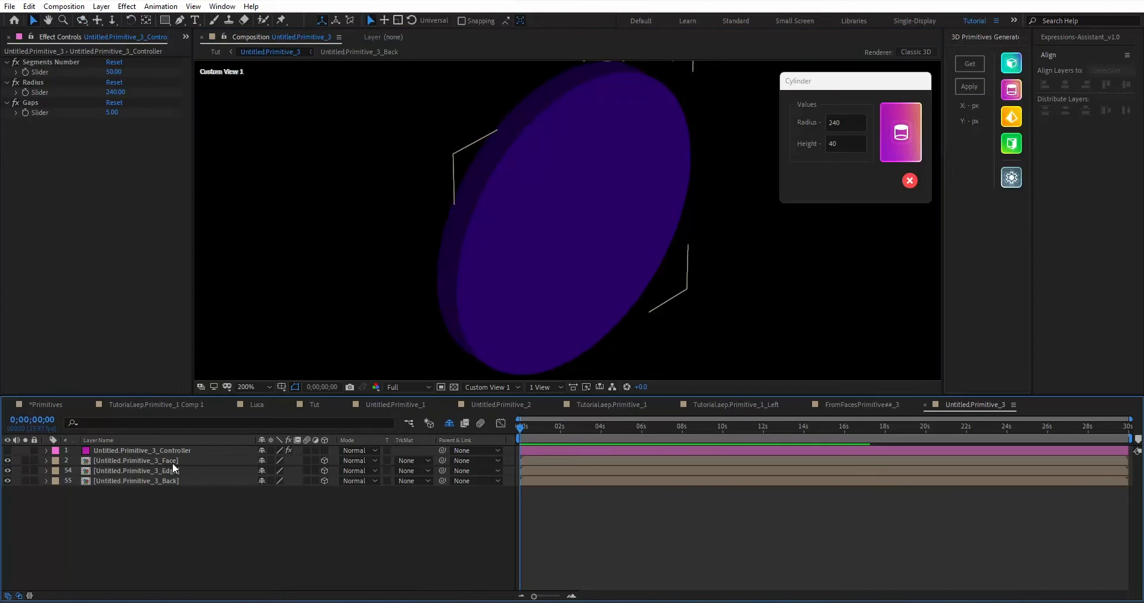
left_click_drag(161, 503, 131, 459)
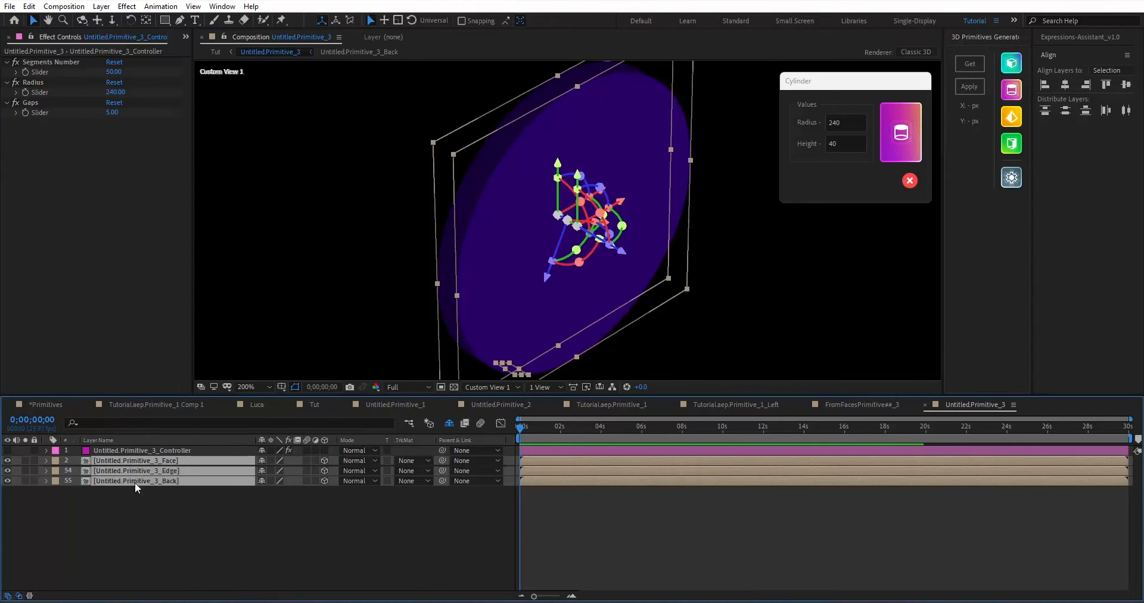
key("F2")
Step: In the Face comp, duplicate the circle into a smaller inner disc filled light purple
double_click(158, 463)
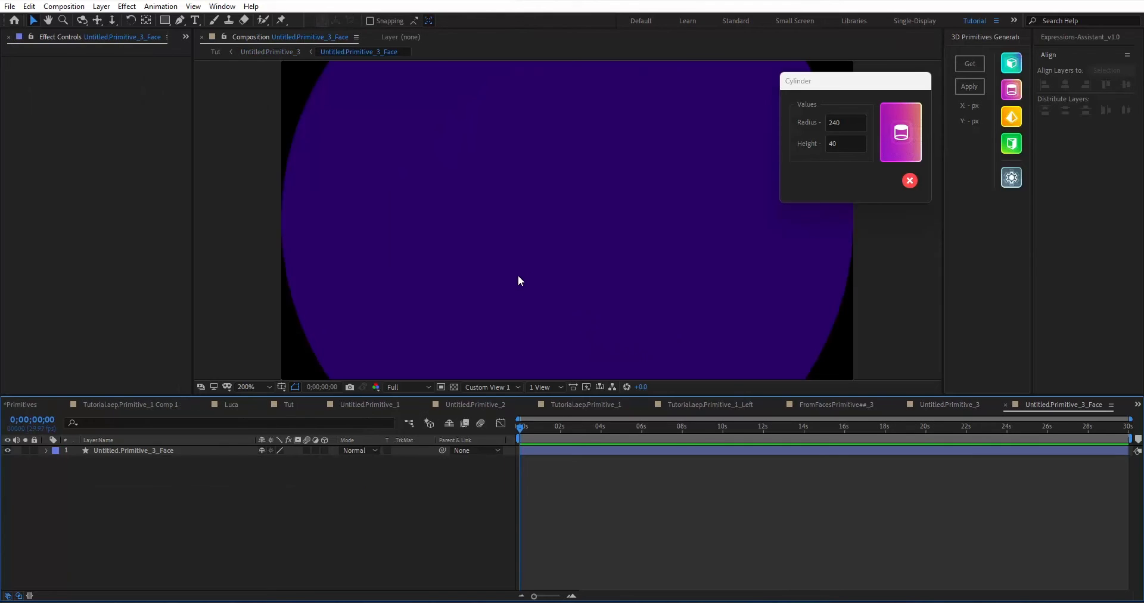
left_click_drag(511, 303, 469, 304)
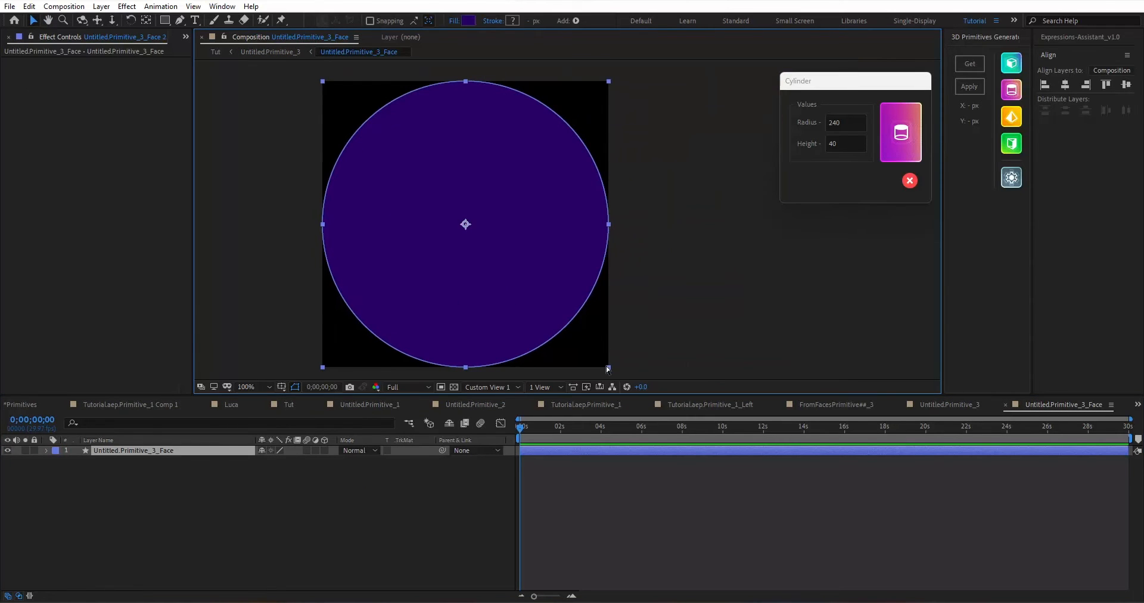
key("ctrl+d")
left_click_drag(606, 366, 530, 262)
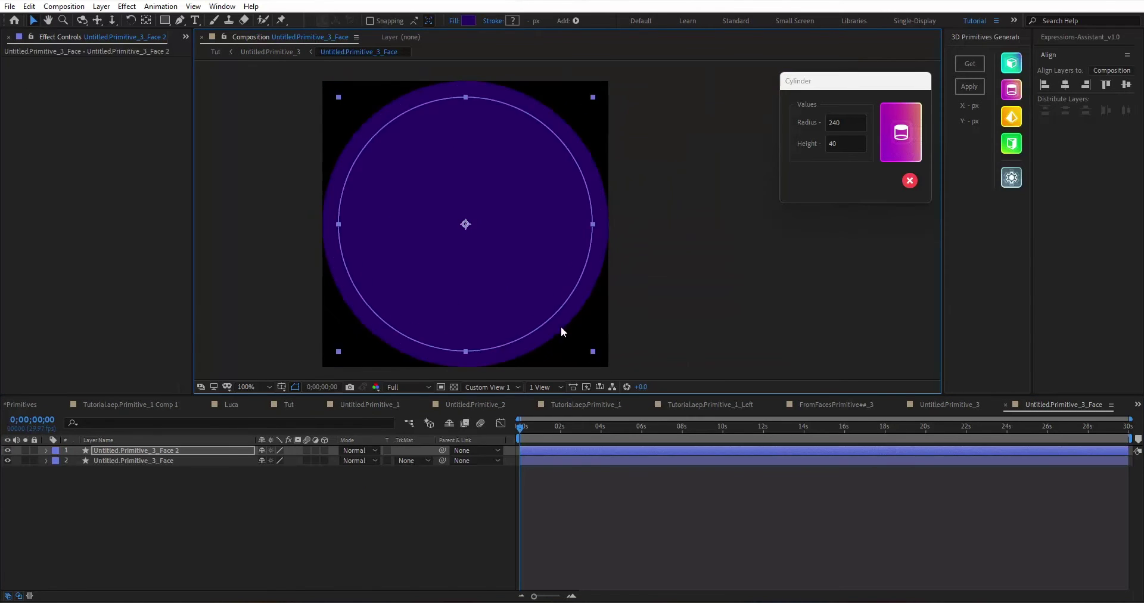
left_click(468, 20)
left_click(740, 416)
left_click(920, 383)
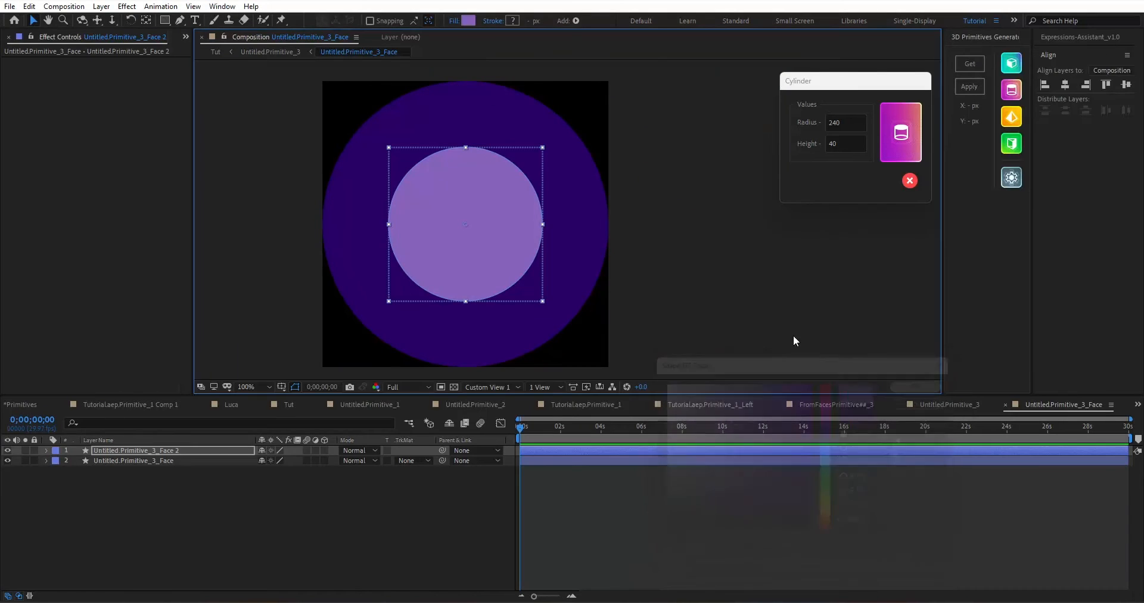
Step: Duplicate the inner circle, enlarge the copy and set its fill to None
left_click(509, 208)
key("ctrl+d")
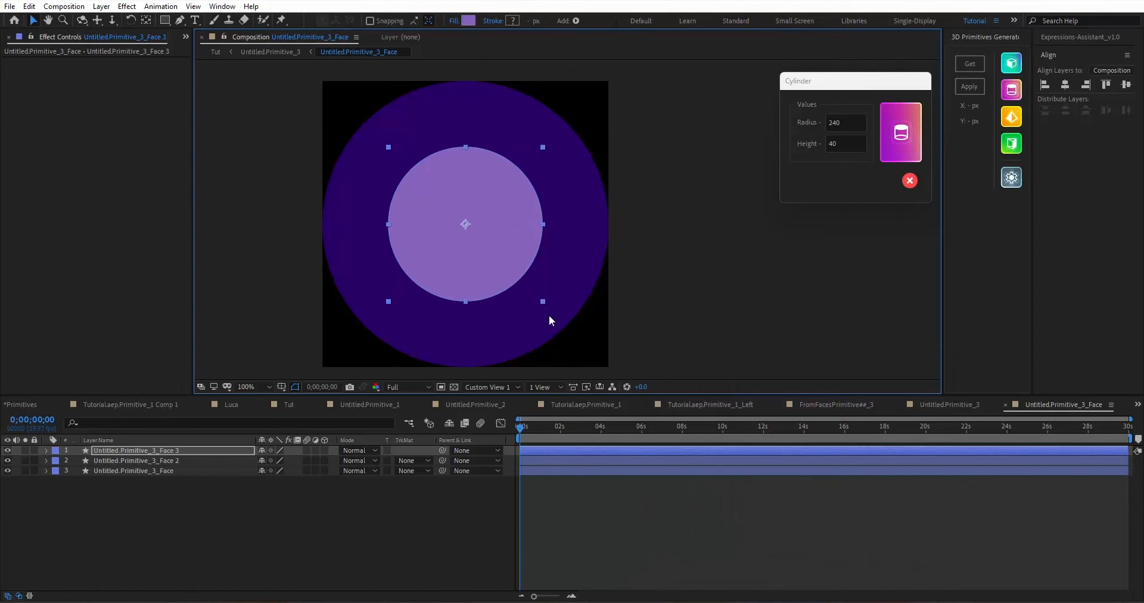
left_click_drag(549, 316, 579, 351)
left_click(454, 19)
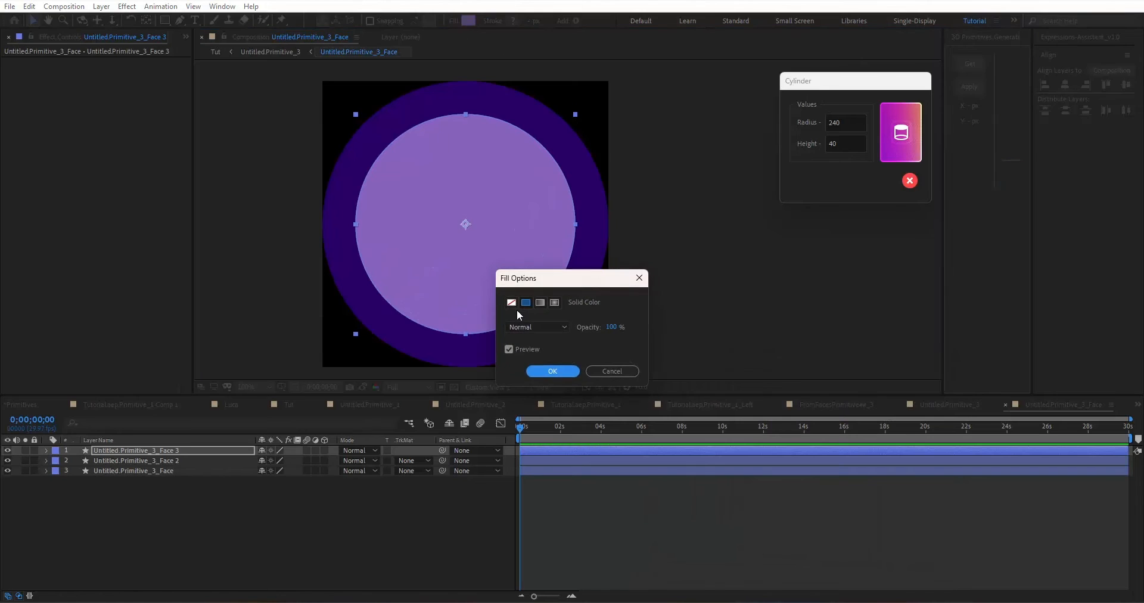
left_click(513, 307)
left_click(545, 370)
Step: Add a thick orange stroke to that circle as a ring, then navigate back toward the cylinder comp
left_click(574, 20)
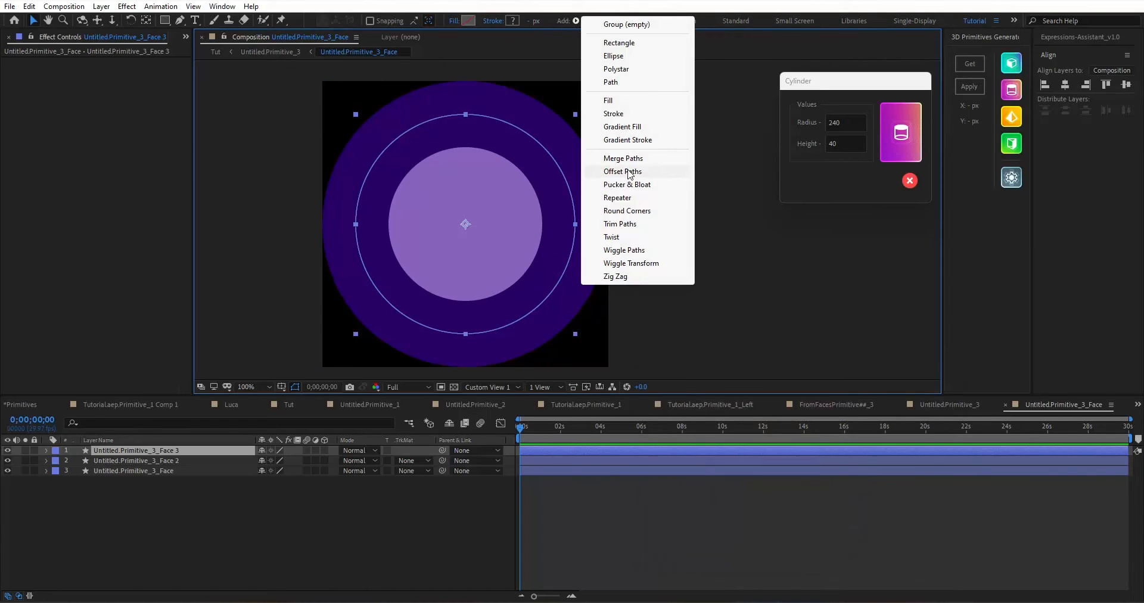
left_click(615, 113)
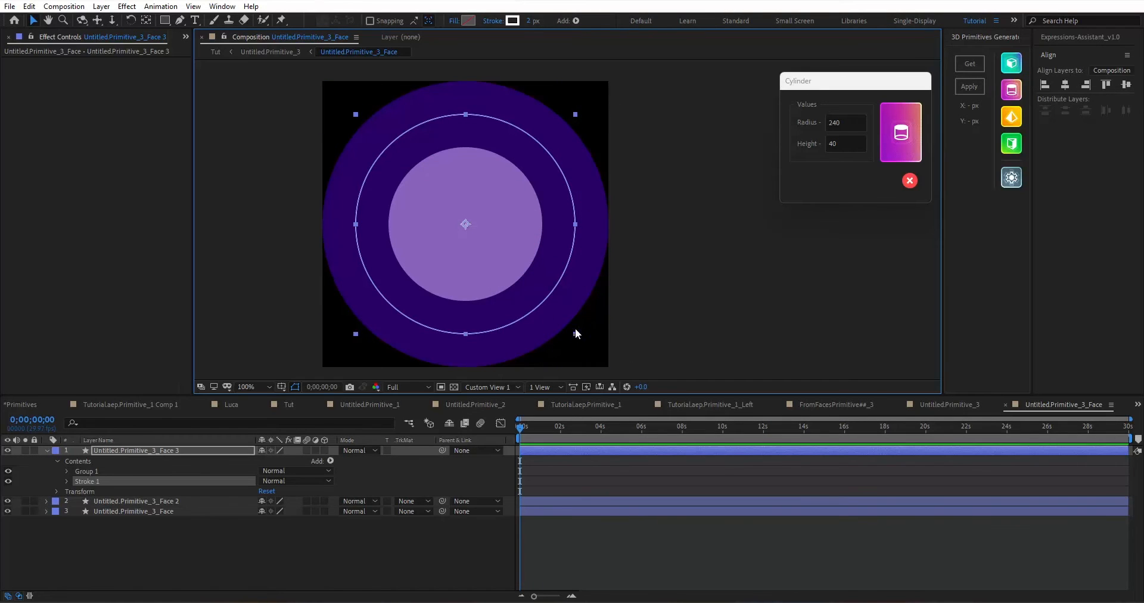
left_click_drag(531, 19, 572, 20)
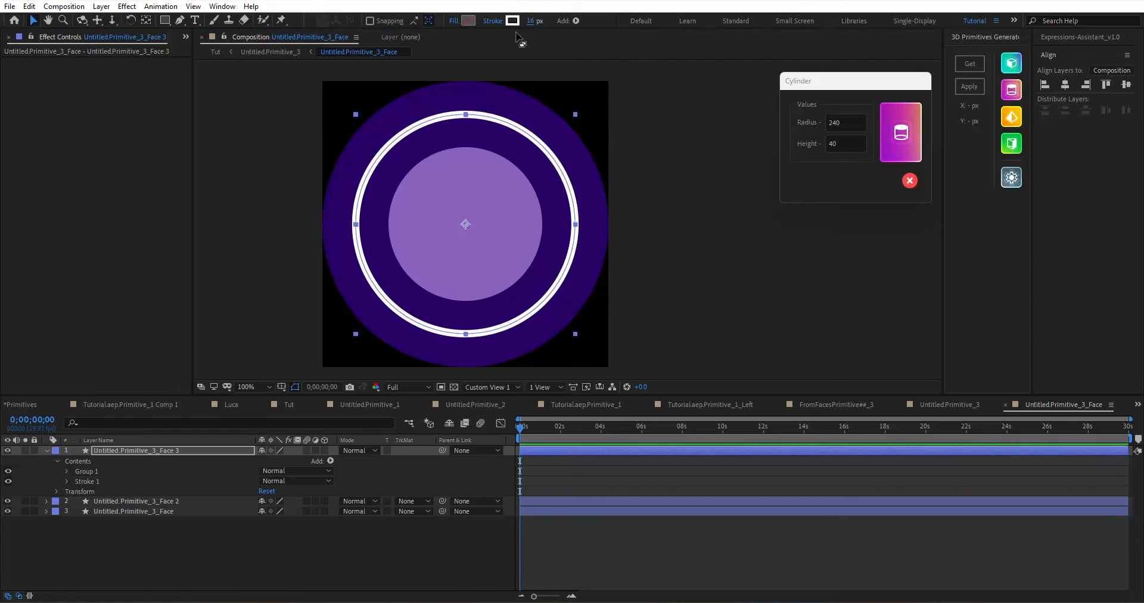
left_click(513, 20)
left_click(830, 520)
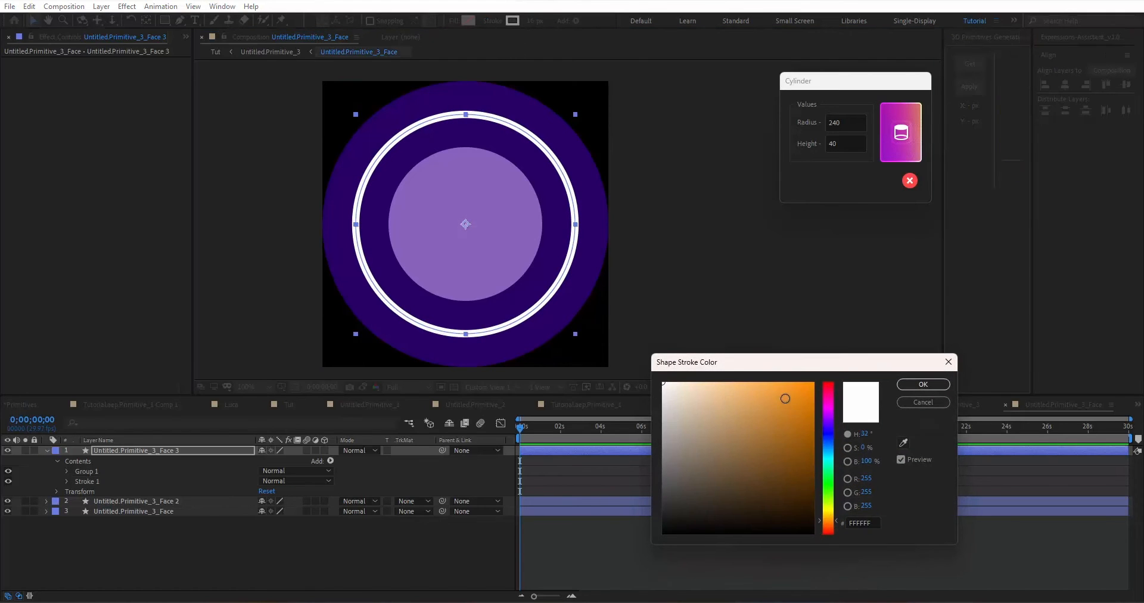
left_click(785, 398)
left_click(924, 384)
key("Tab")
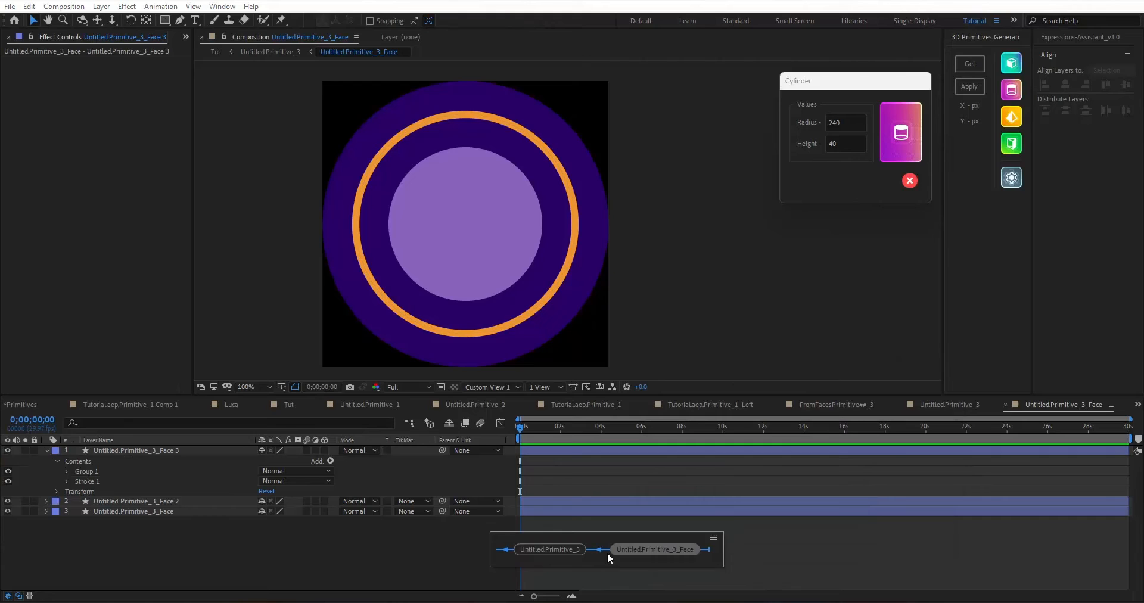
key("Tab")
Step: Back in the Tut composition, scrub the cylinder layer's Y Rotation to spin the coin
left_click(514, 550)
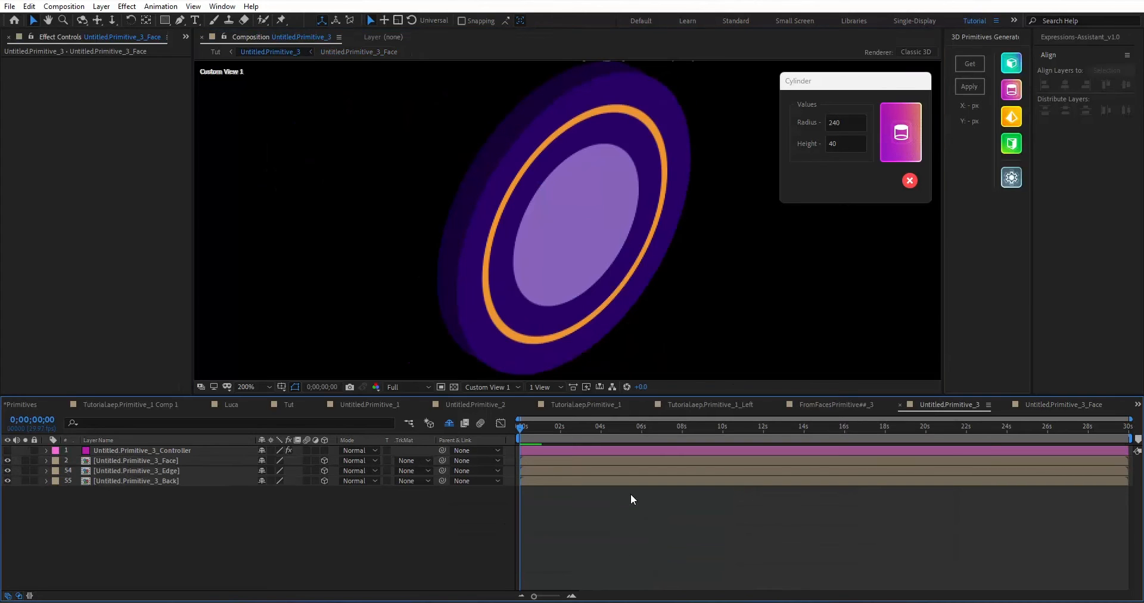
left_click(288, 404)
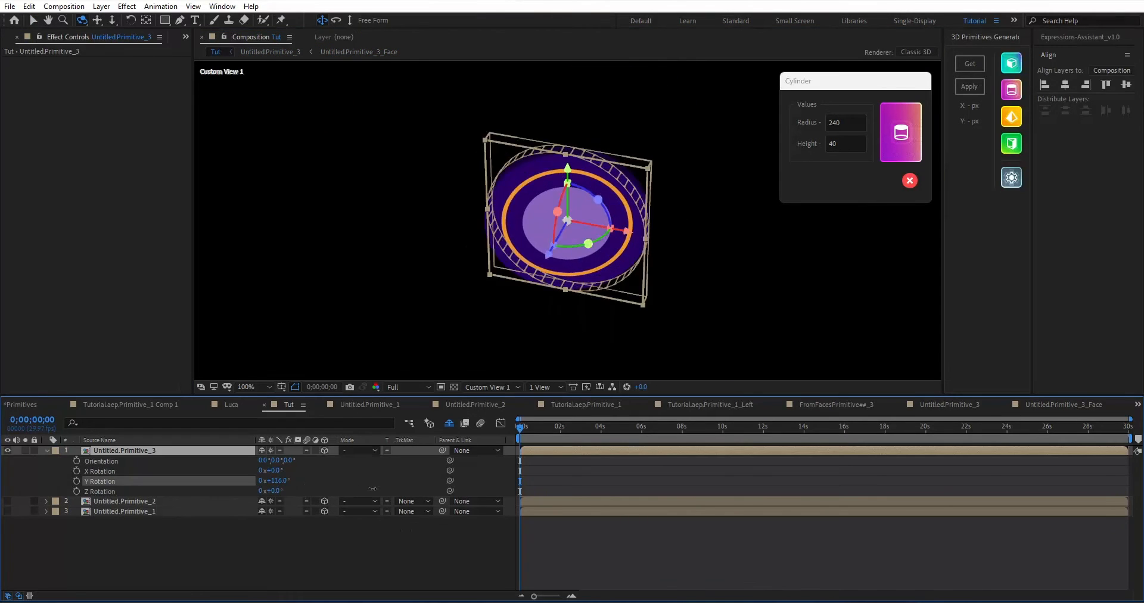
key("r")
left_click_drag(369, 490, 402, 522)
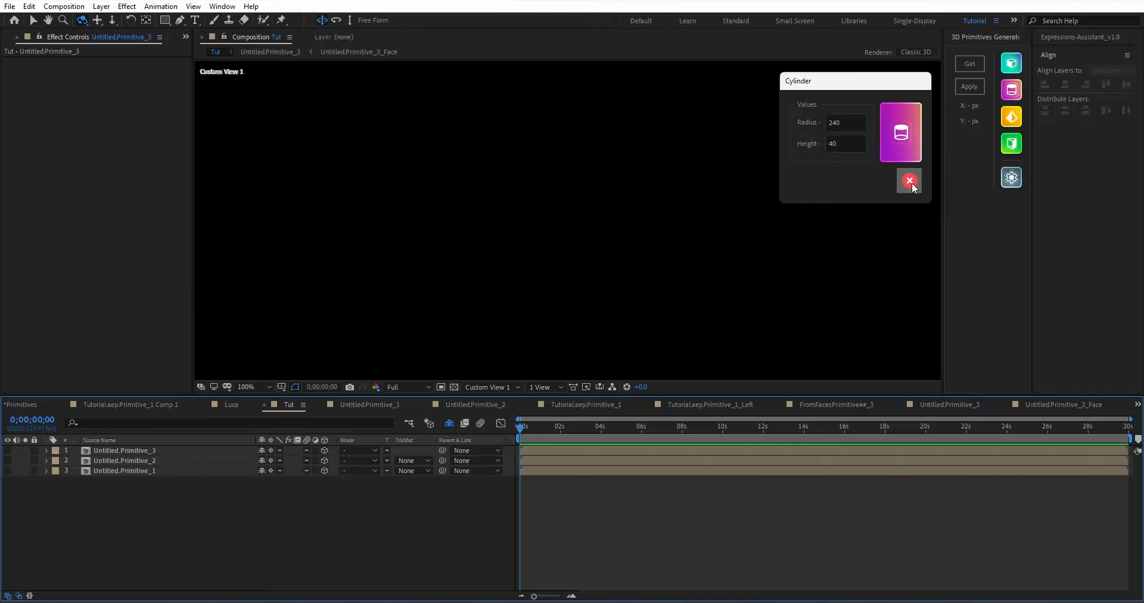
Step: Generate a pyramid with Base X, Base Y and Height all 500
left_click(1013, 119)
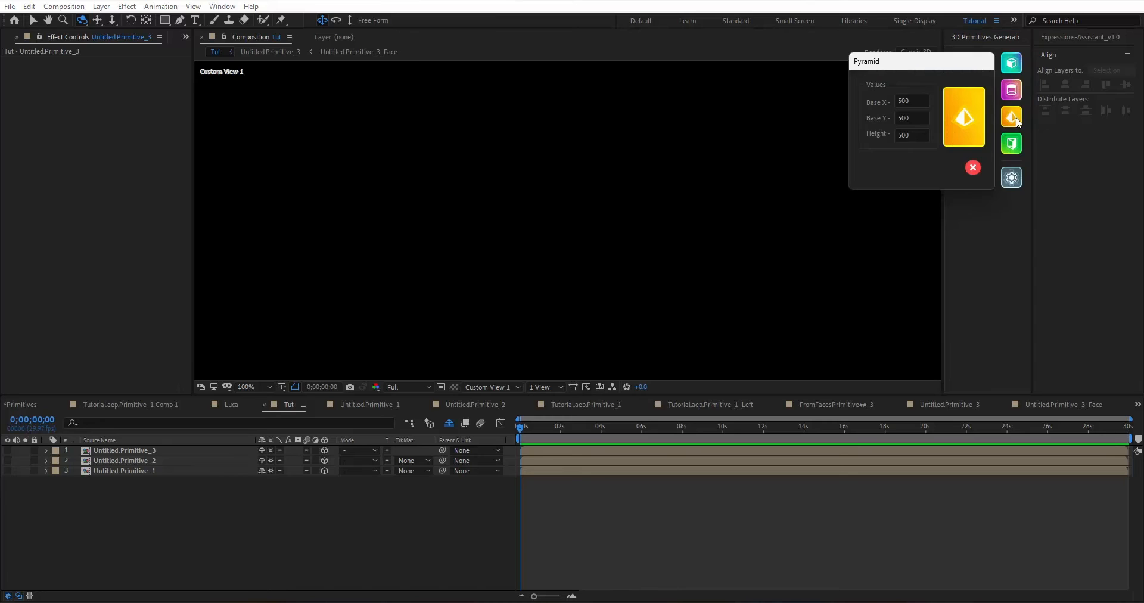
left_click_drag(938, 69, 792, 126)
left_click(723, 303)
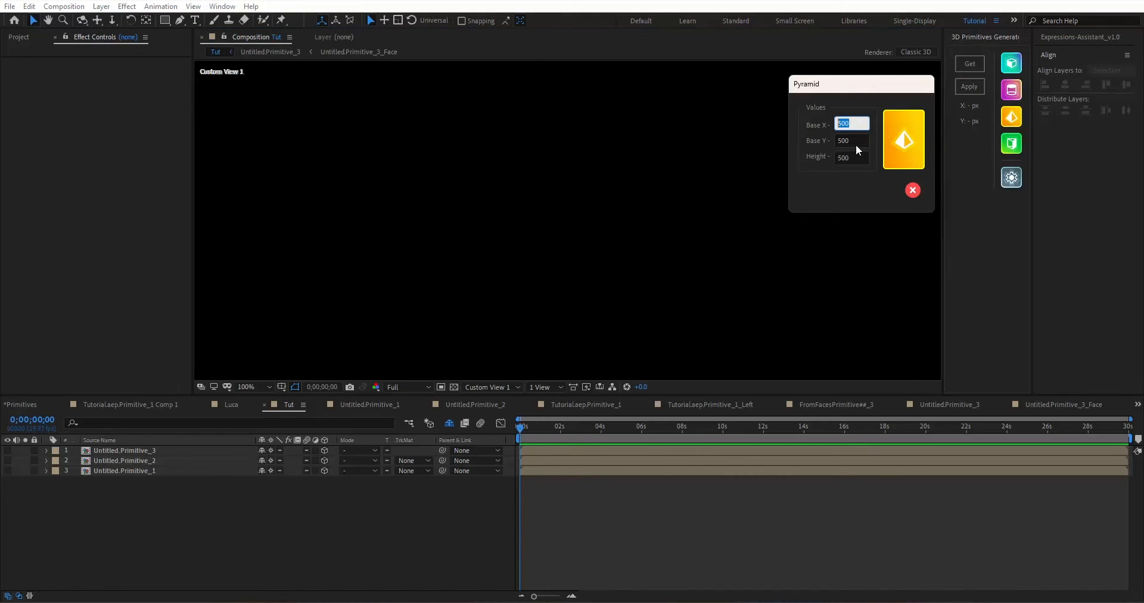
key("Tab")
key("Tab")
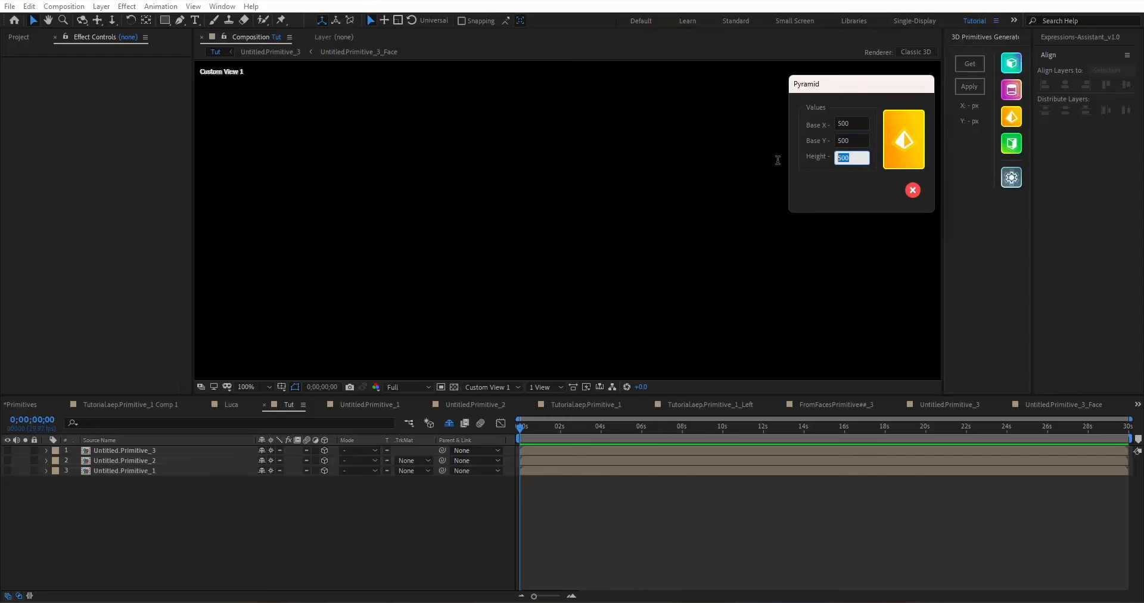
left_click(906, 142)
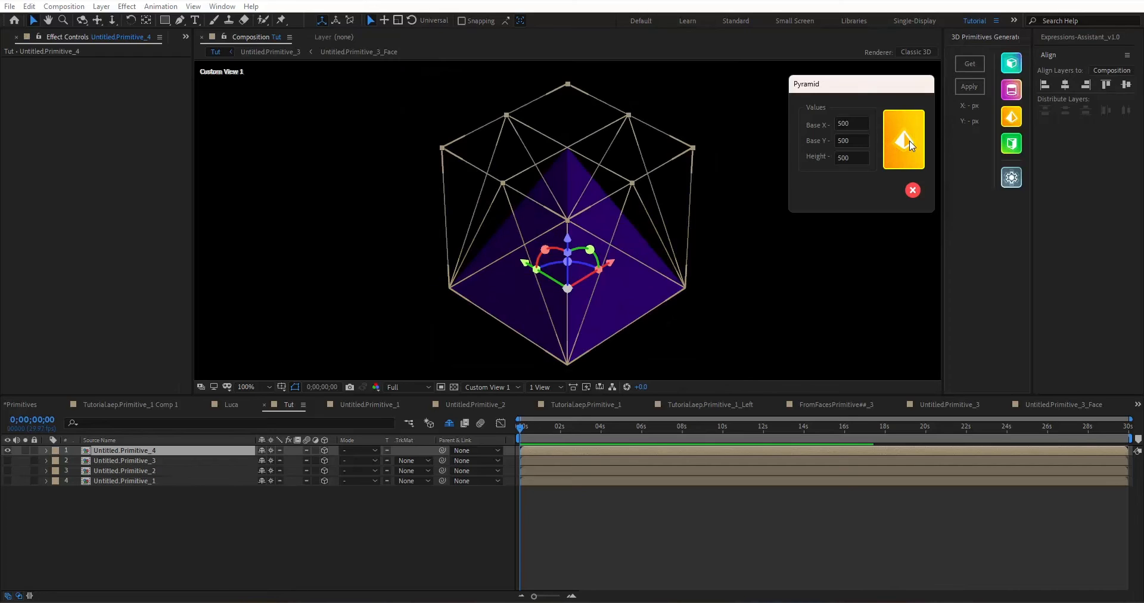
Step: Orbit around the new pyramid and enter its precomp
left_click(752, 273)
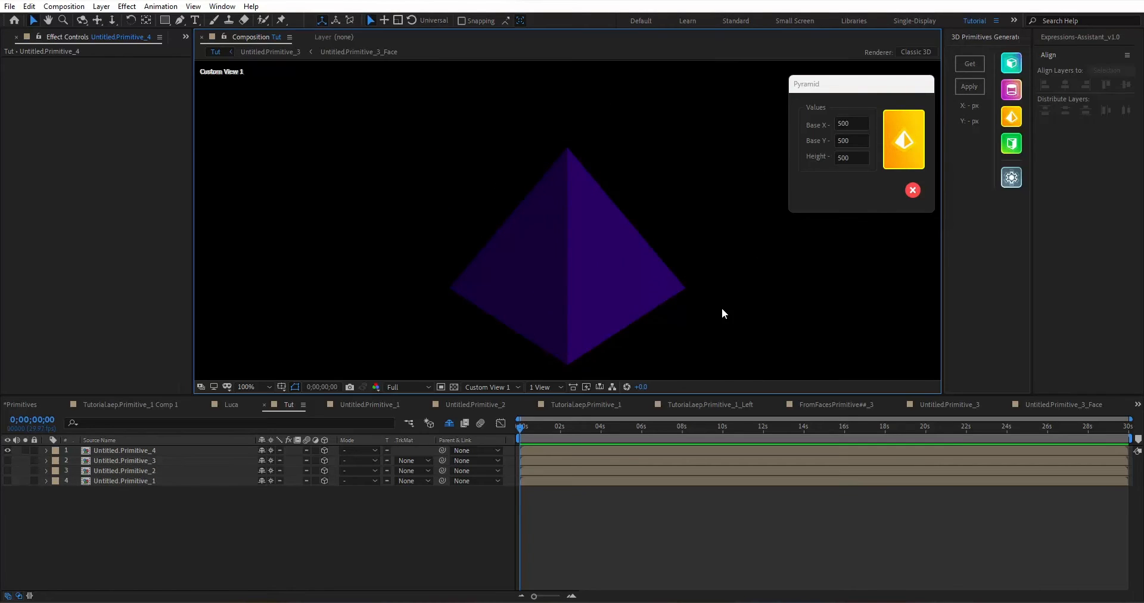
key("c")
left_click_drag(661, 286, 704, 276)
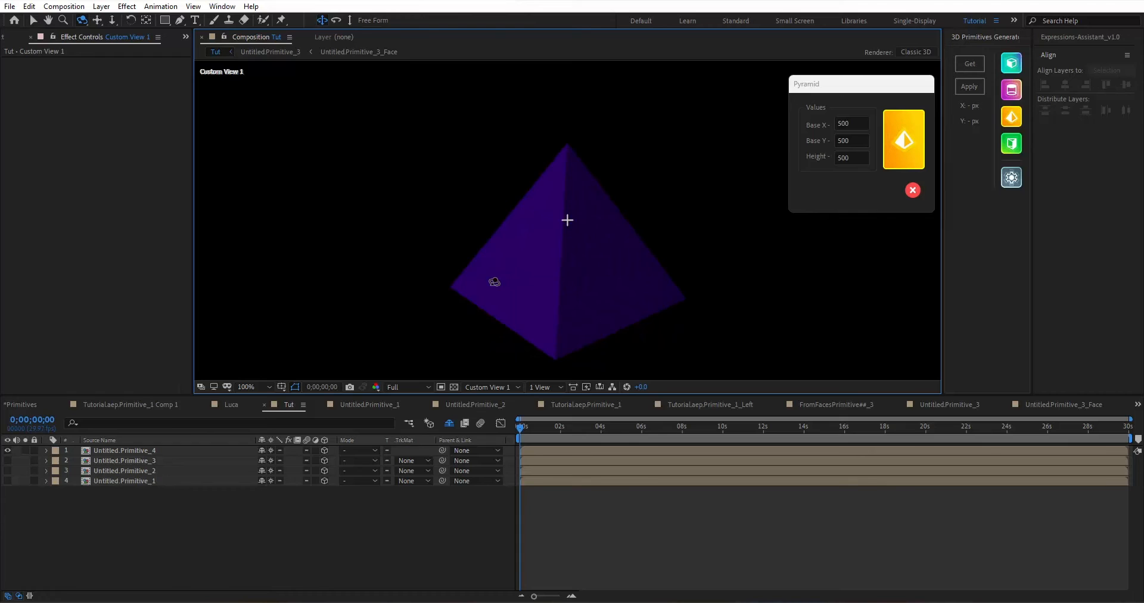
double_click(148, 449)
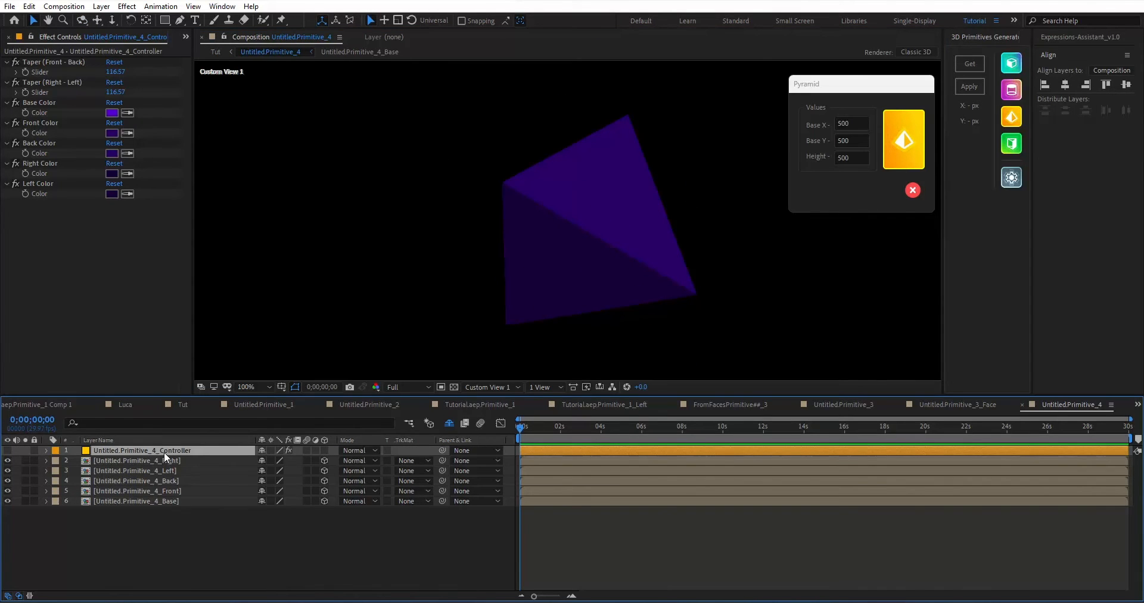
Step: Reduce the pyramid's taper to 34.57 and set its Front Color to a lighter lavender violet
left_click_drag(114, 72, 88, 106)
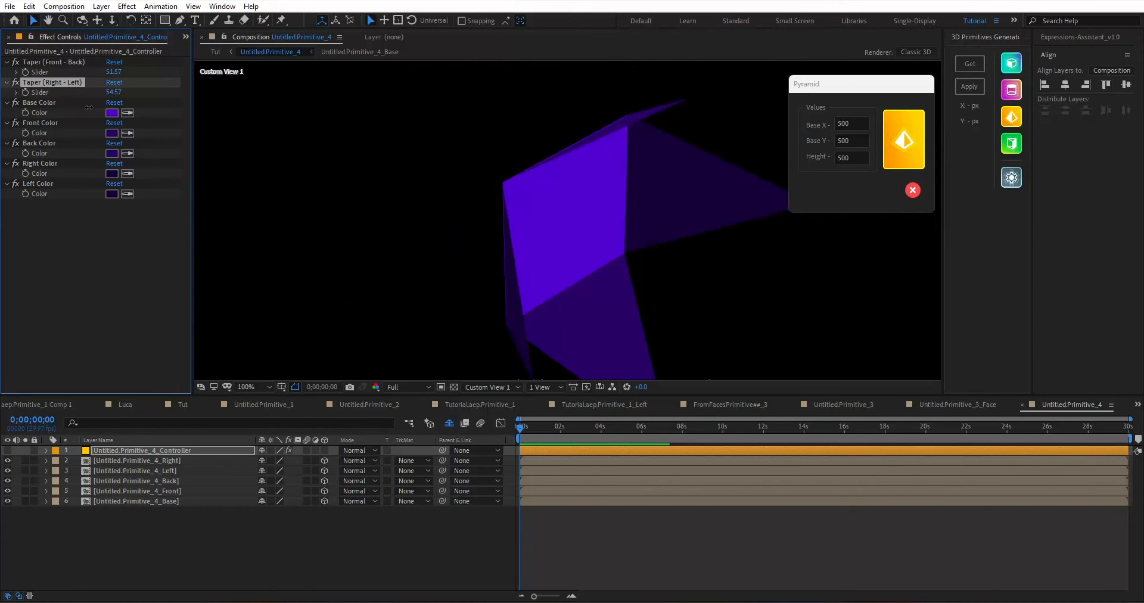
left_click(112, 132)
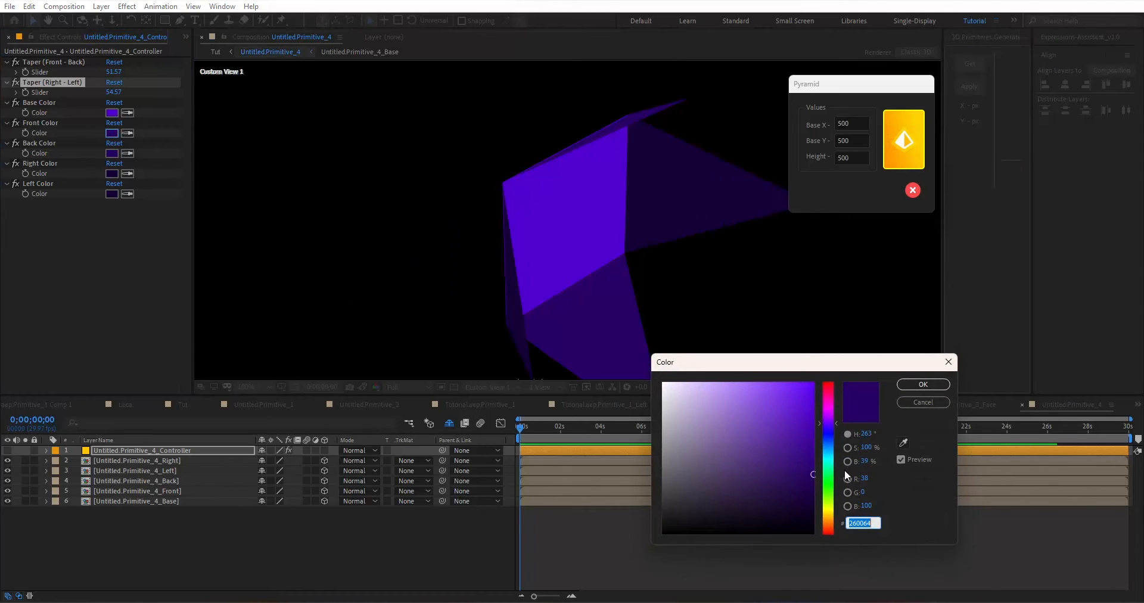
left_click(724, 412)
left_click(921, 384)
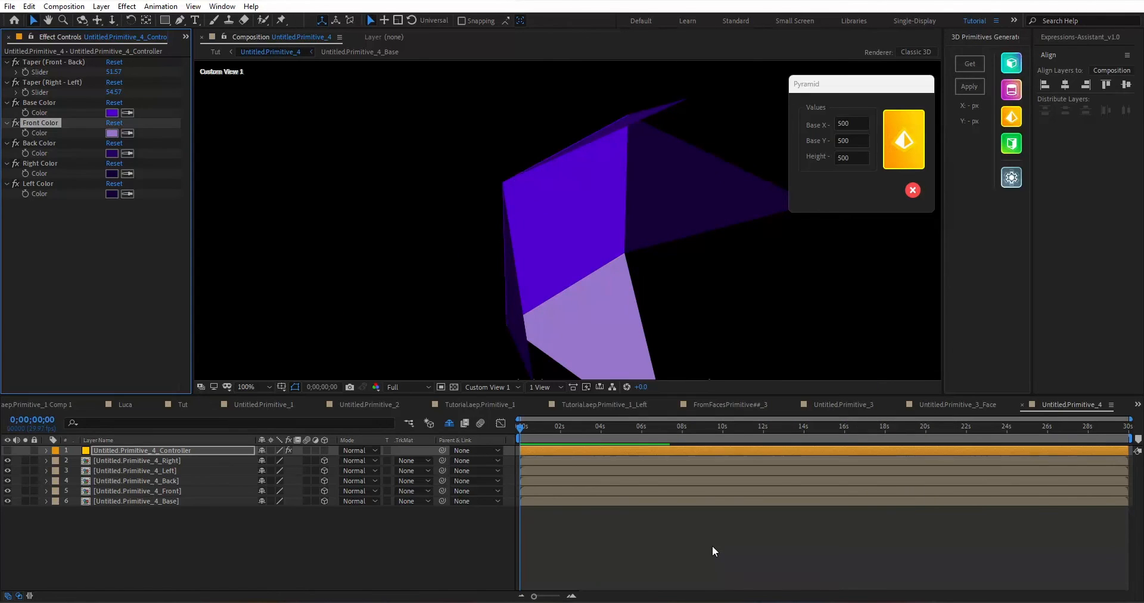
Step: Select and browse the pyramid's face layers in the timeline
left_click_drag(188, 538, 126, 462)
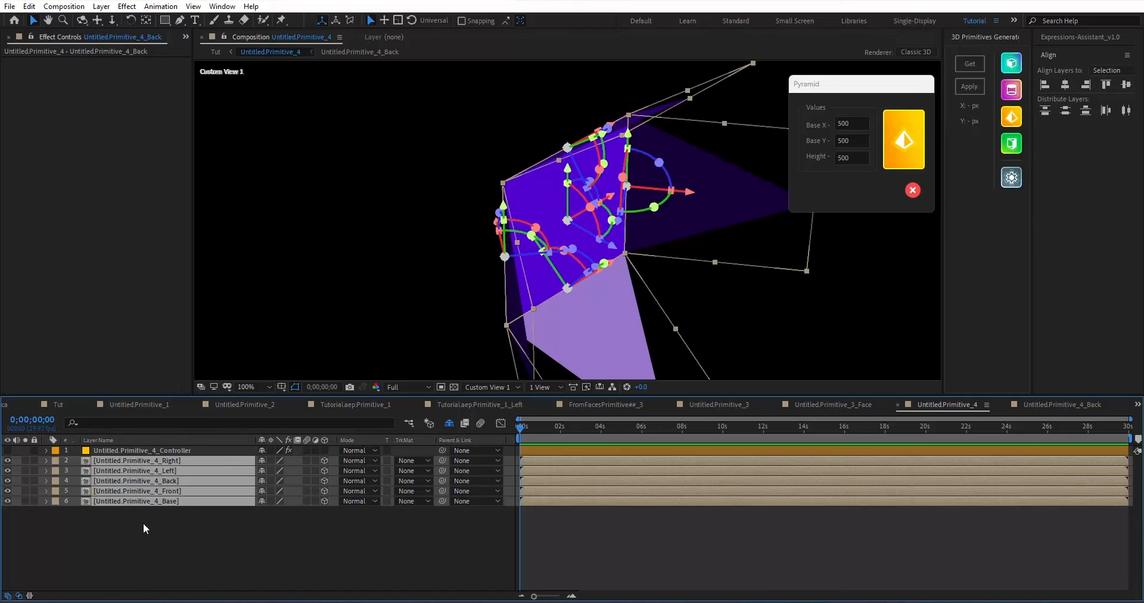
left_click(146, 530)
left_click(155, 500)
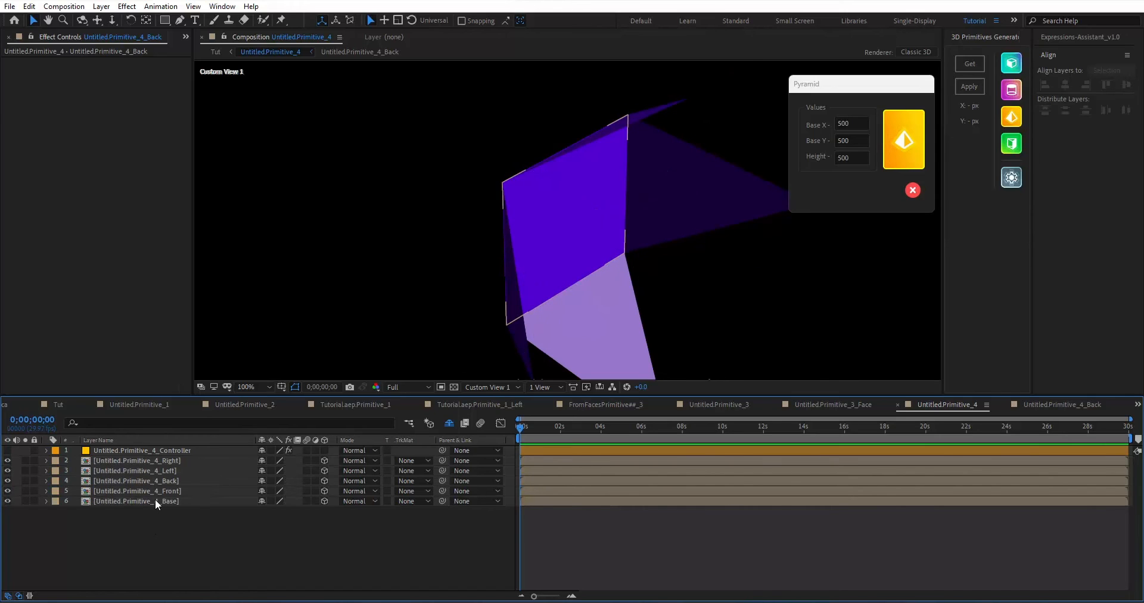
left_click(164, 482)
Step: Enter the pyramid's Base face precomp and deselect its solid layer
left_click(167, 503)
double_click(167, 503)
left_click(603, 242)
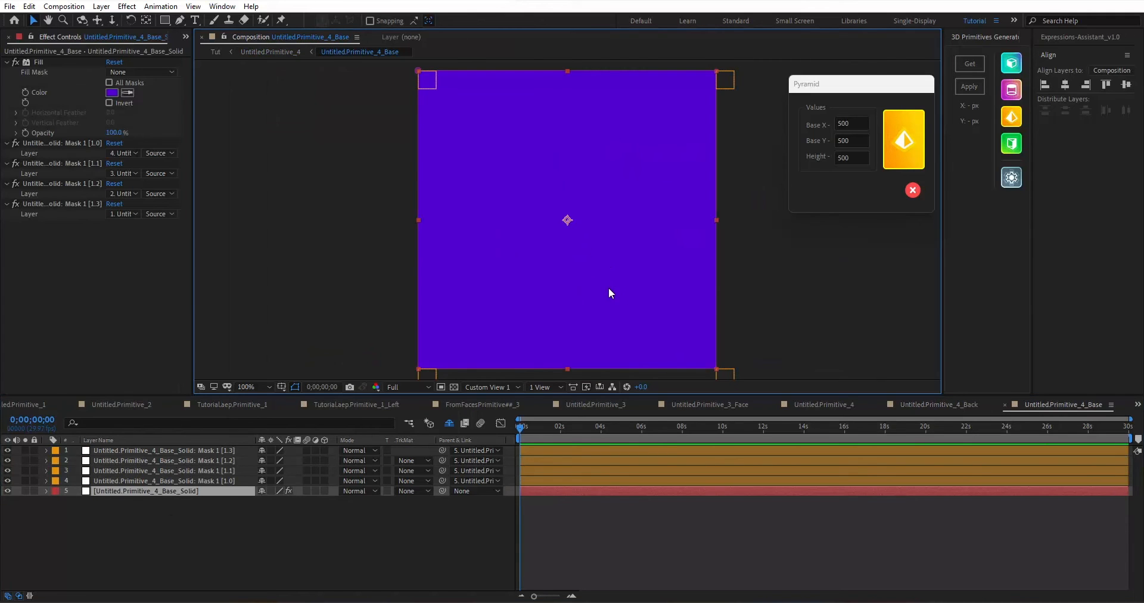
left_click(778, 240)
Step: Draw an orange square outline on the base face and return to the parent composition
left_click(165, 19)
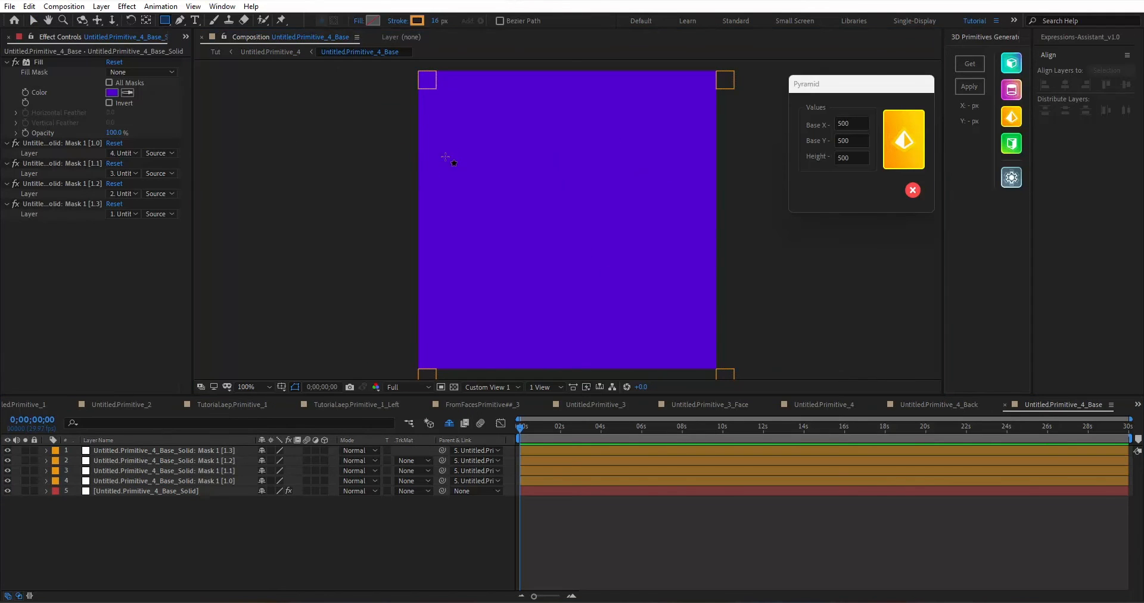
left_click_drag(471, 127, 661, 313)
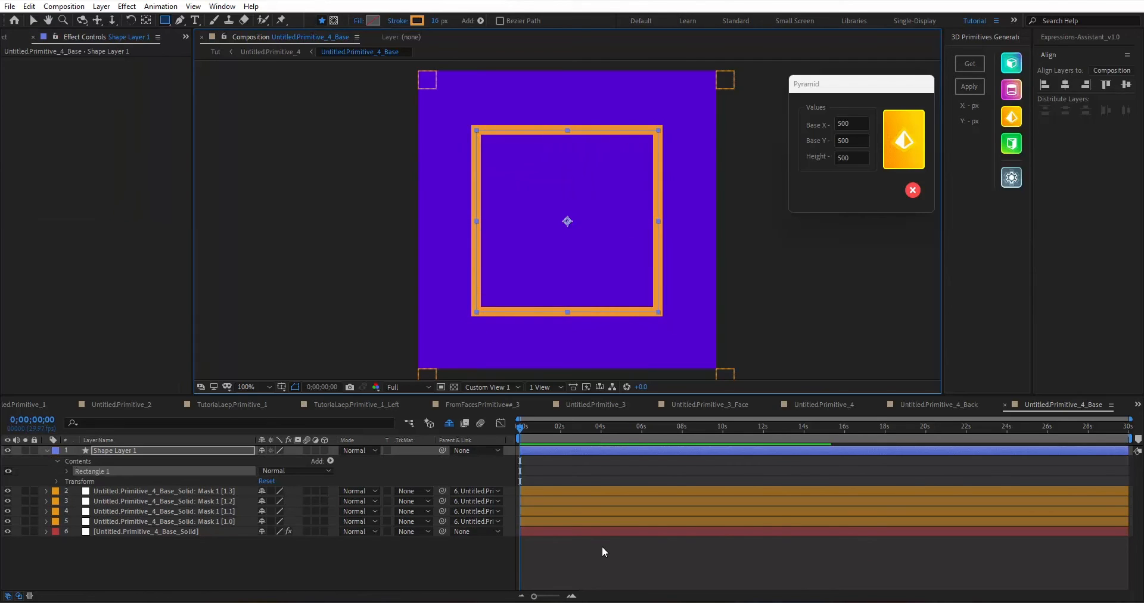
key("Tab")
left_click(545, 550)
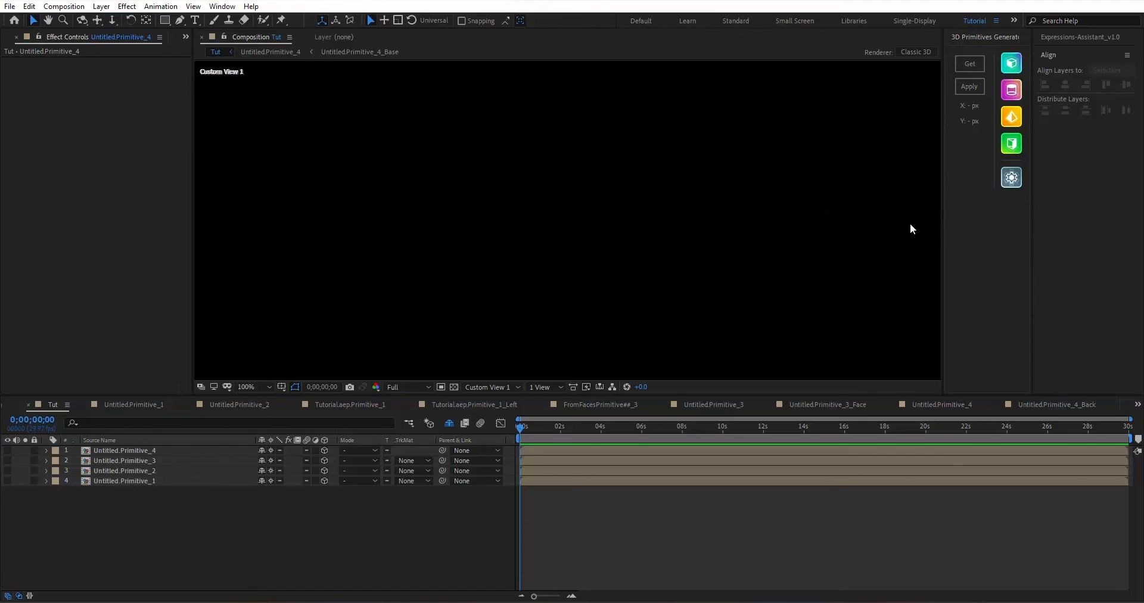
Step: Generate a prism primitive with Base X, Base Y and Height kept at 500
left_click(1012, 147)
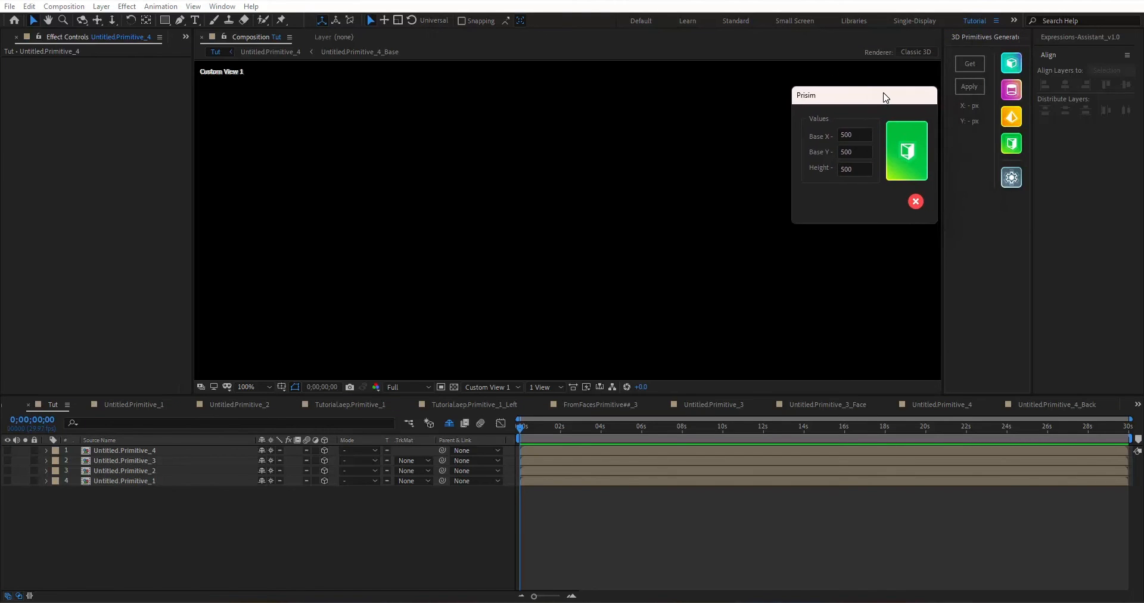
left_click_drag(934, 79, 875, 97)
left_click_drag(851, 133, 799, 134)
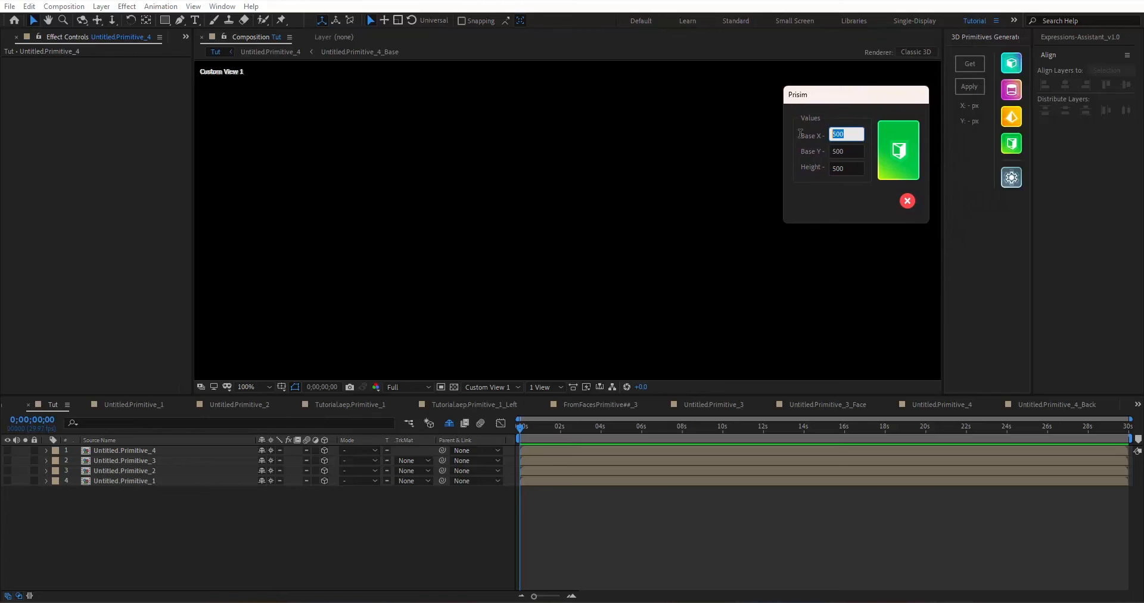
key("Tab")
key("Tab")
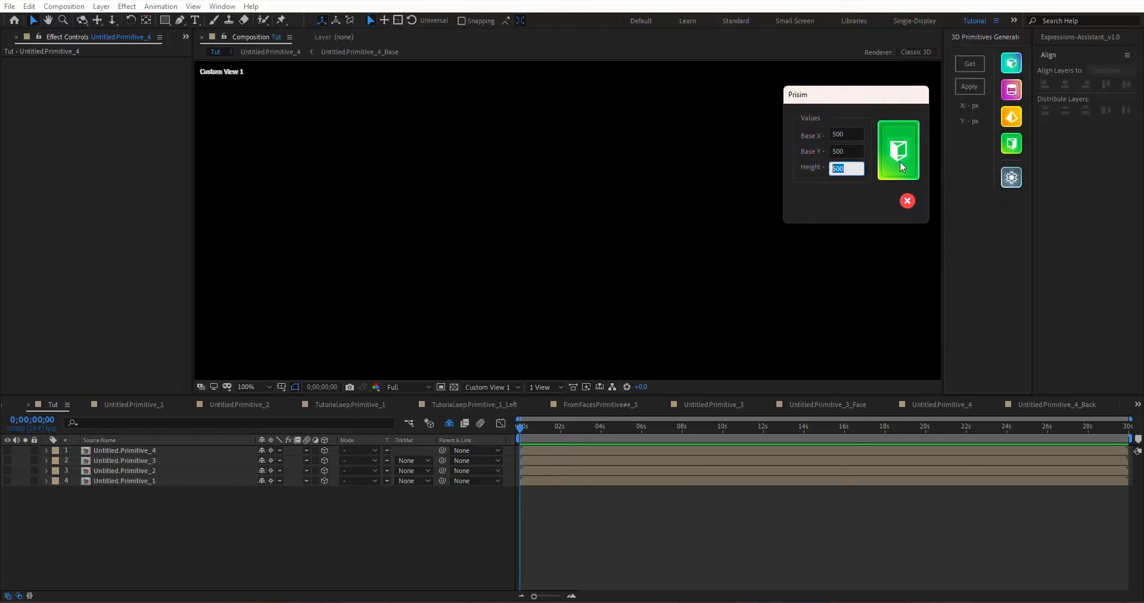
left_click(898, 157)
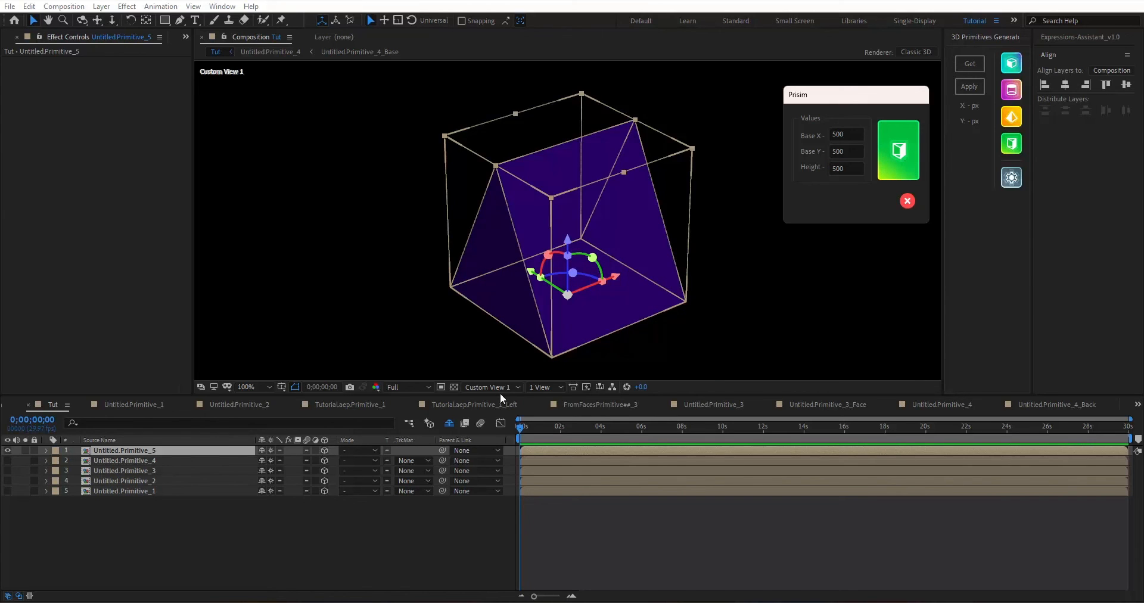
Step: Inside the prism's composition, increase the front-back taper and reduce the right-left taper
double_click(125, 451)
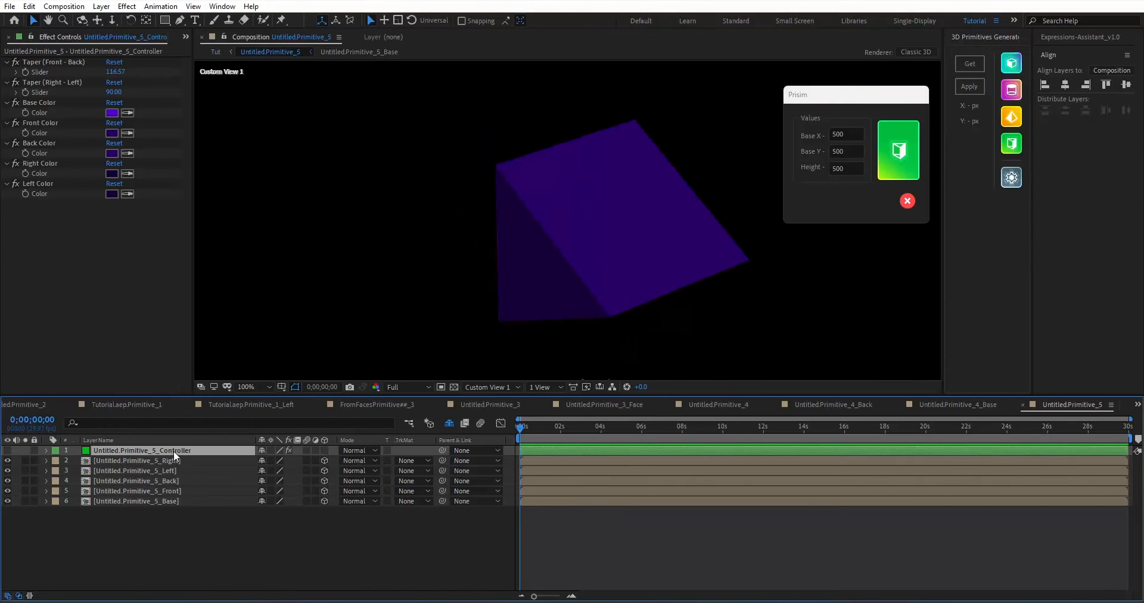
left_click_drag(114, 71, 88, 85)
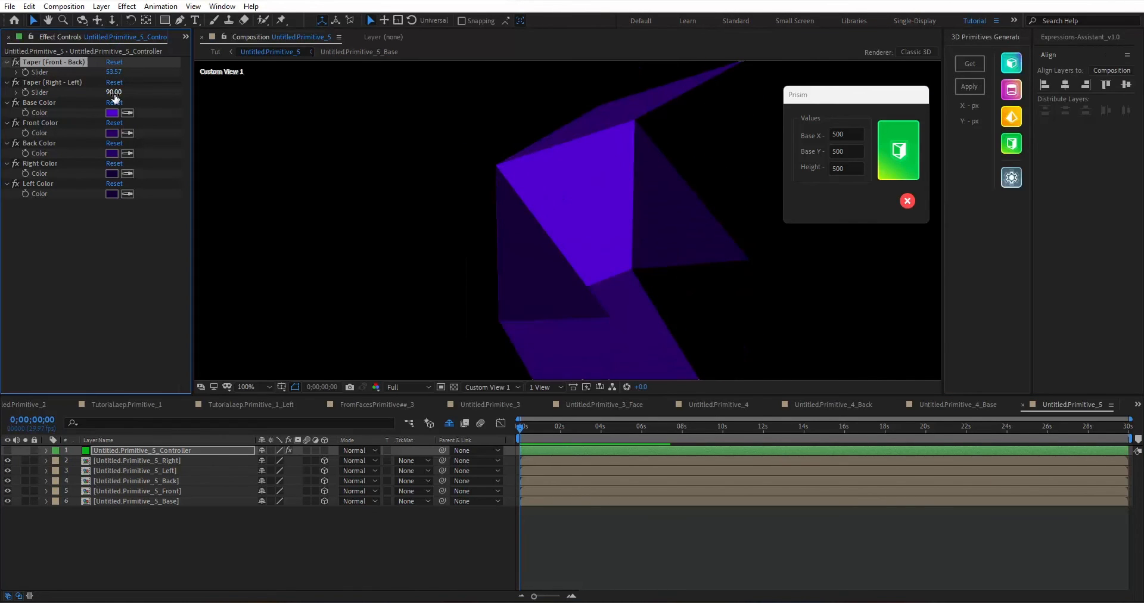
left_click_drag(113, 92, 85, 102)
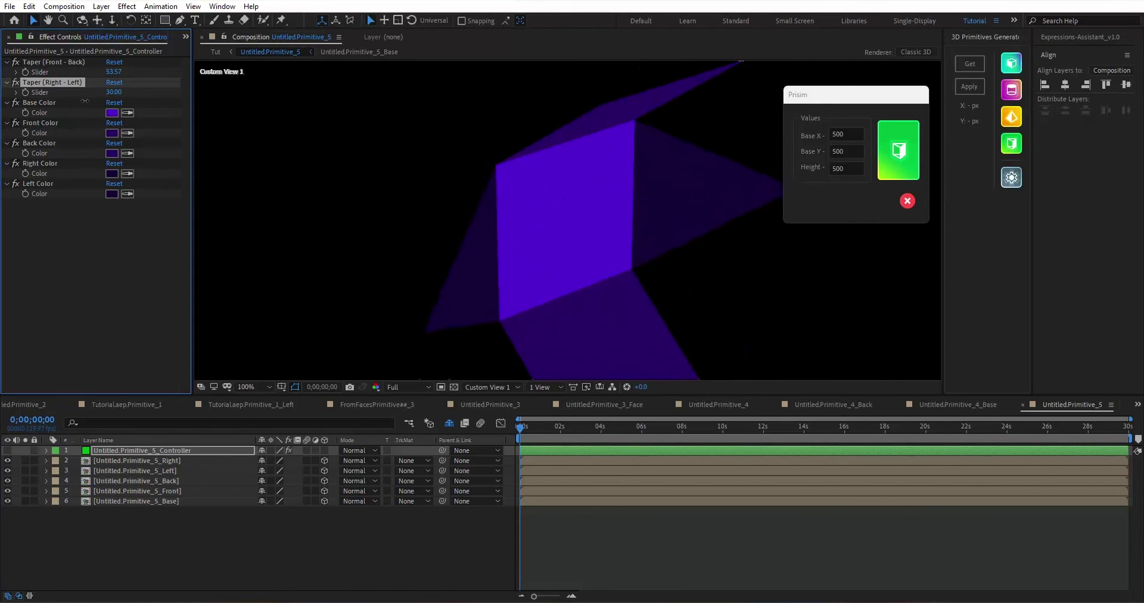
Step: Set the prism's front colour to the lighter purple 8F60DC and return to the Tut composition
left_click(112, 132)
left_click(747, 403)
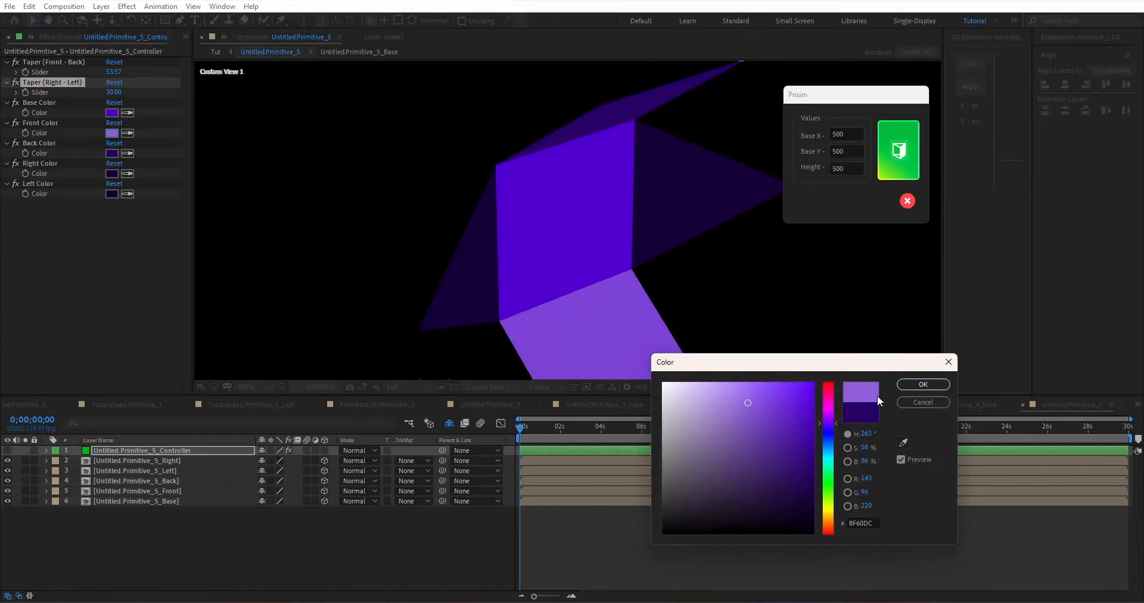
left_click(922, 383)
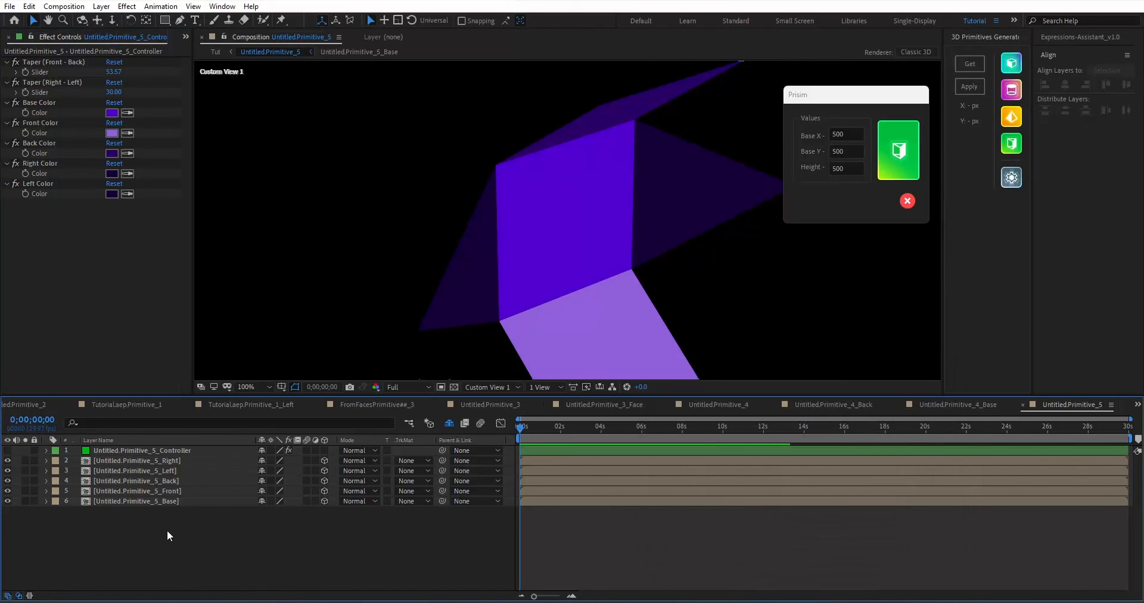
left_click_drag(175, 533, 123, 461)
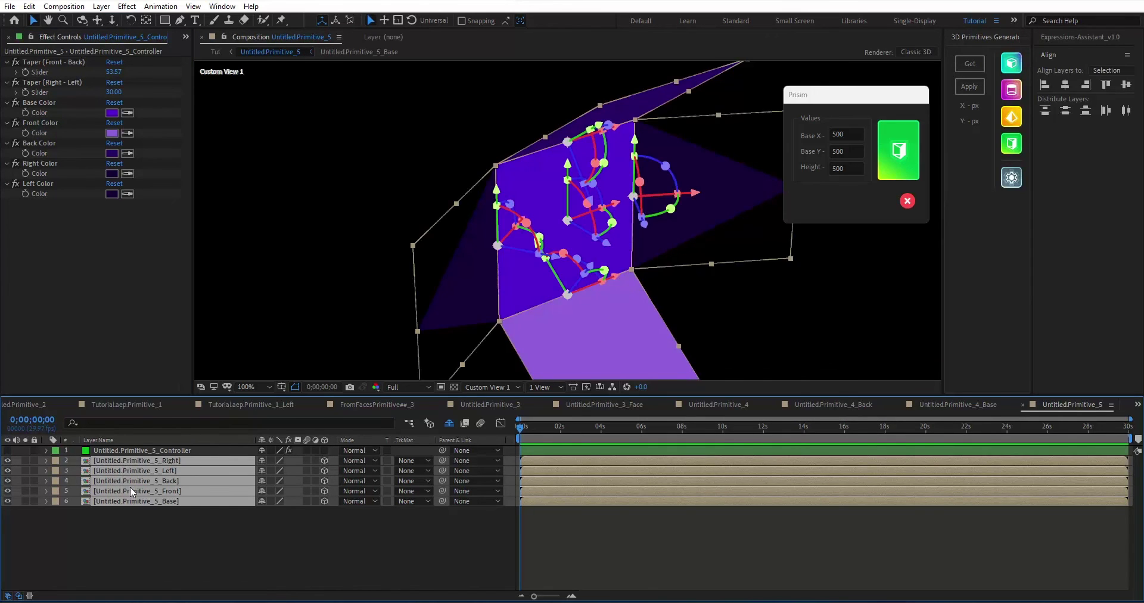
left_click(196, 547)
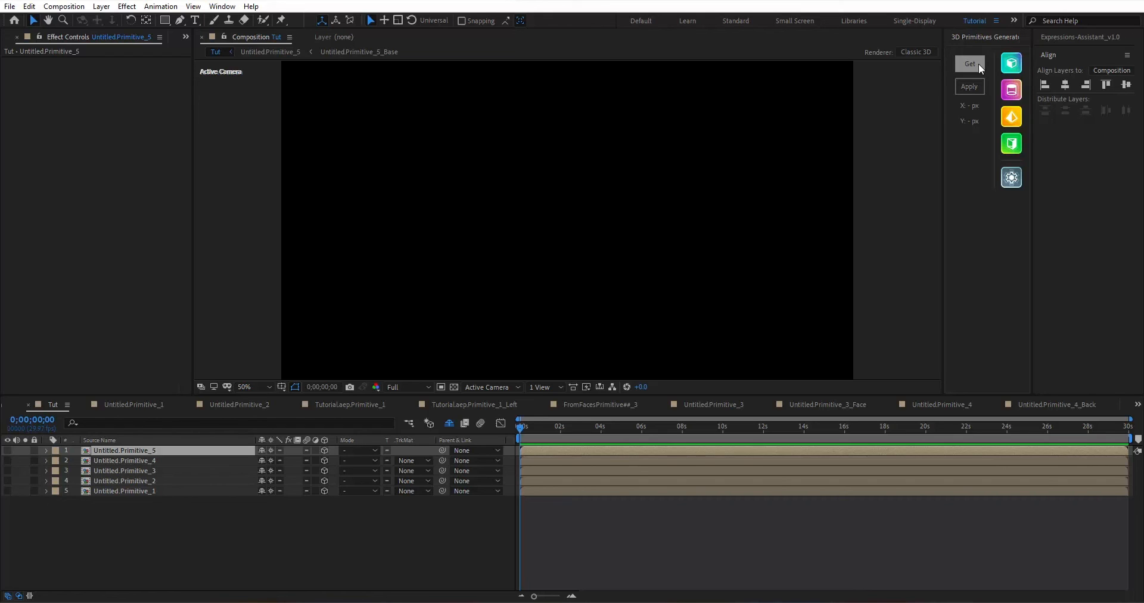
Step: Draw a square outline near the Tut composition centre and capture its 714 × 714 size with Get
key("q")
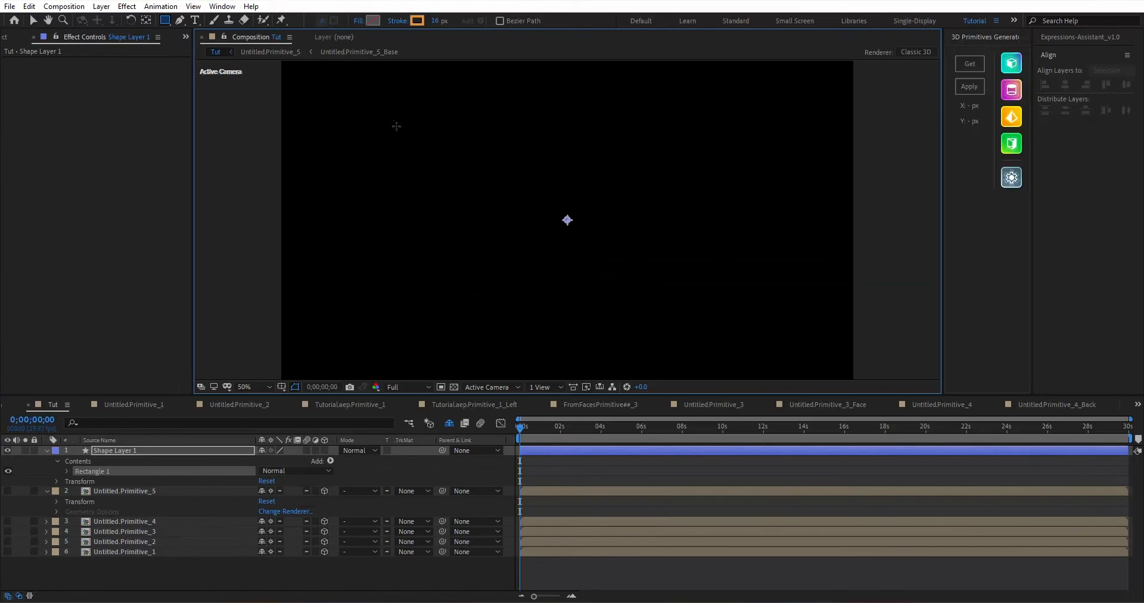
mouse_move(391, 119)
left_mouse_down()
mouse_move(629, 355)
mouse_move(593, 333)
left_mouse_up()
key("v")
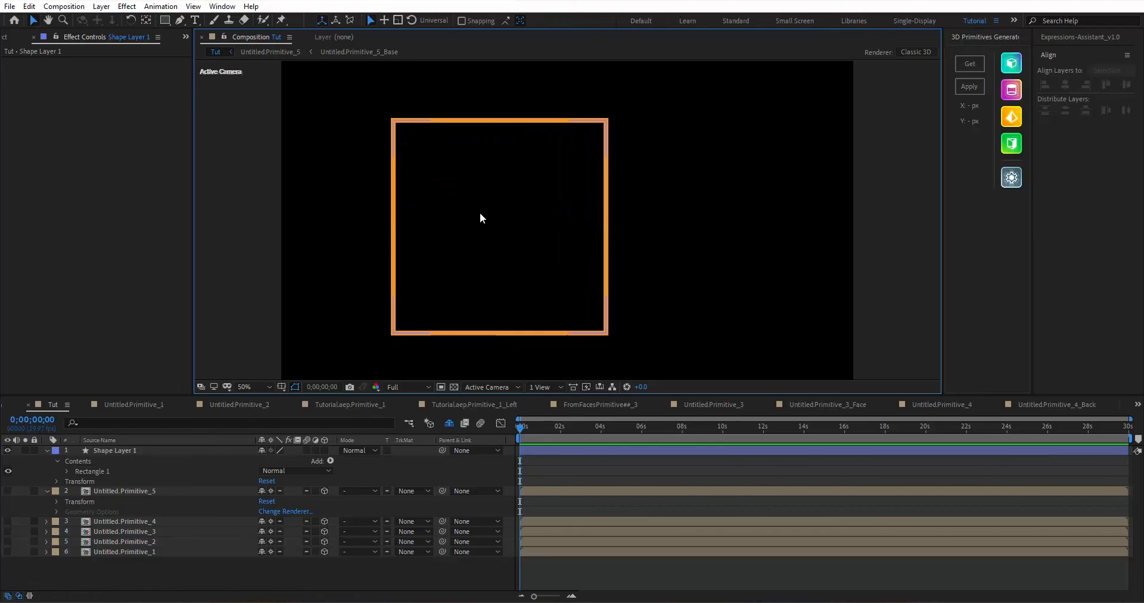
left_click(967, 64)
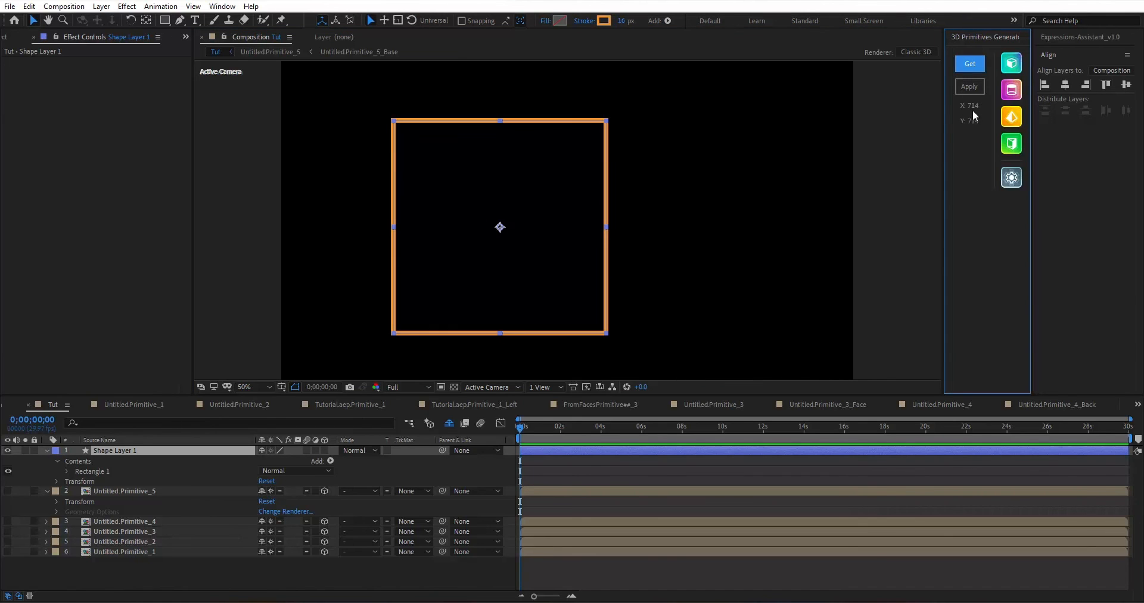
Step: In the Cube dialog, apply the captured 714 to the X, Y and Z sizes
left_click(1010, 62)
left_click_drag(876, 61, 859, 89)
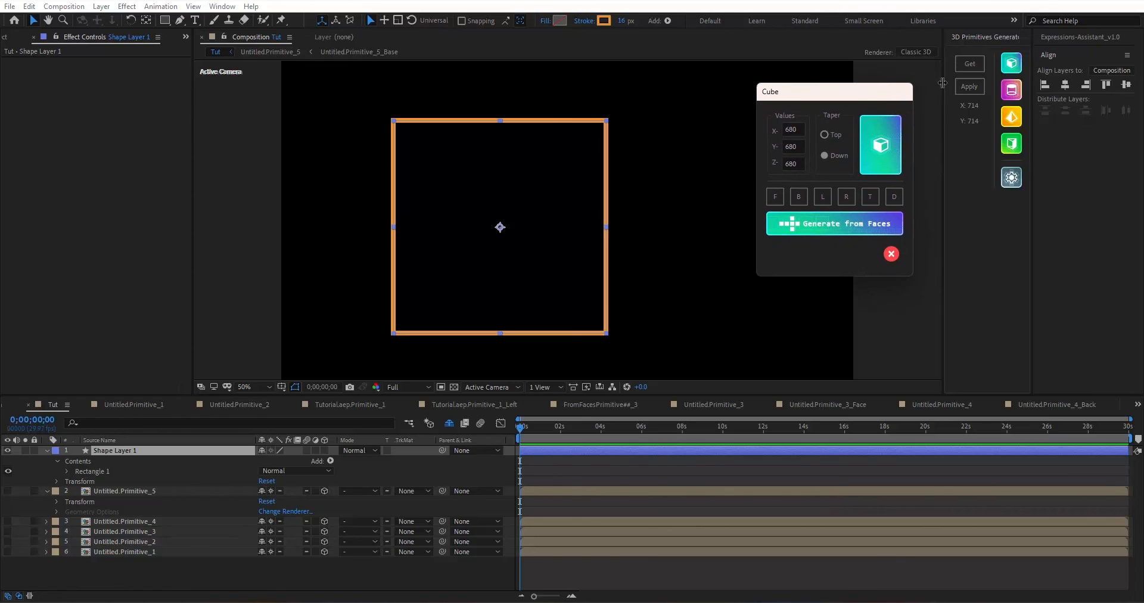
left_click(960, 87)
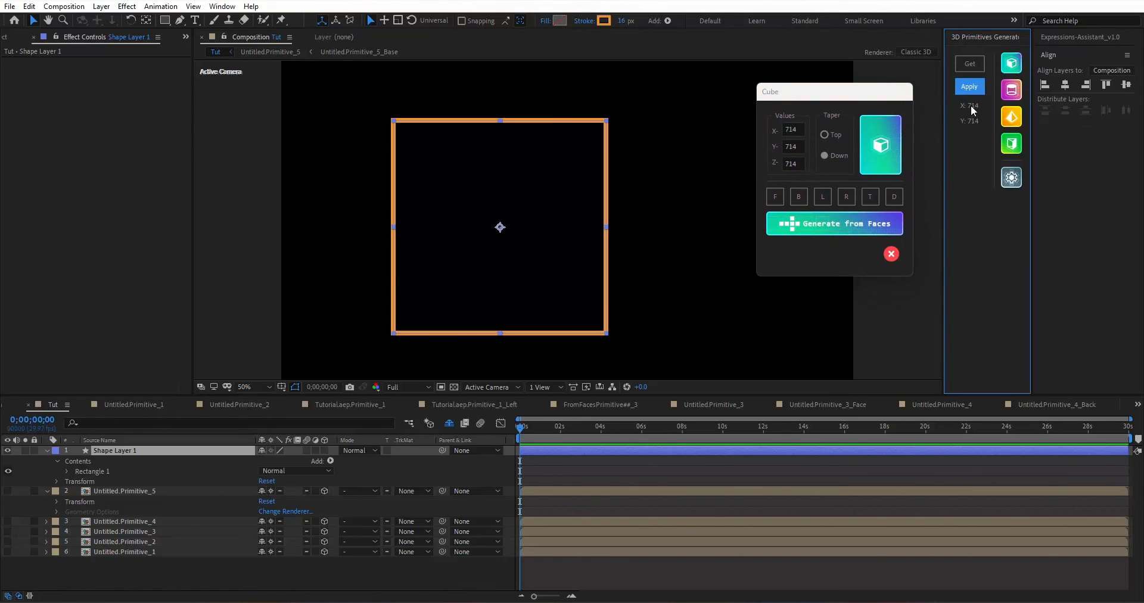
left_click(792, 129)
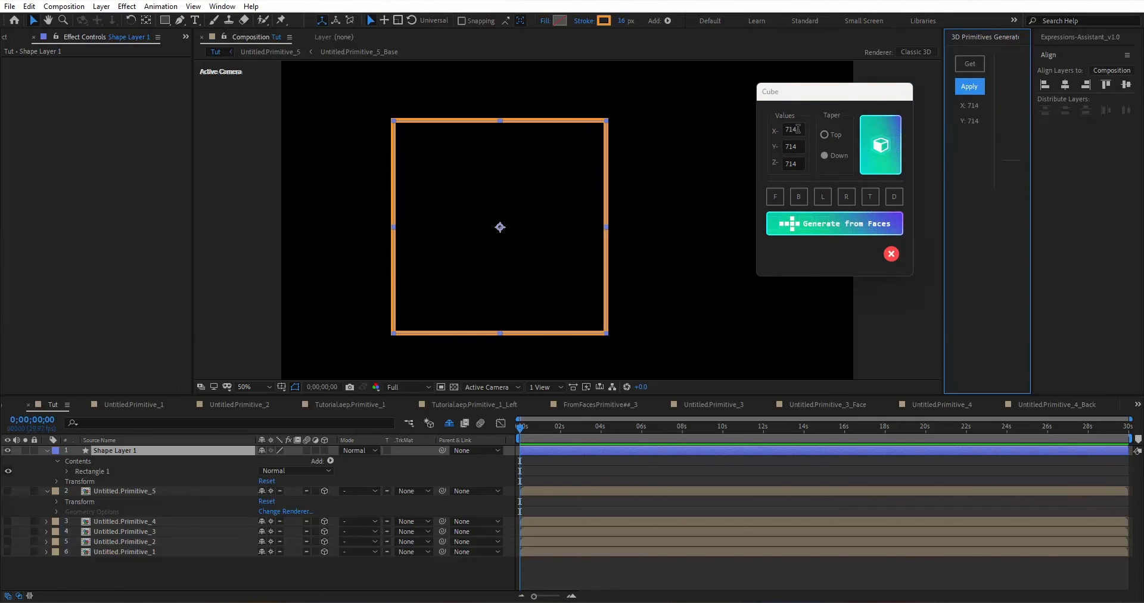
key("Tab")
key("Tab")
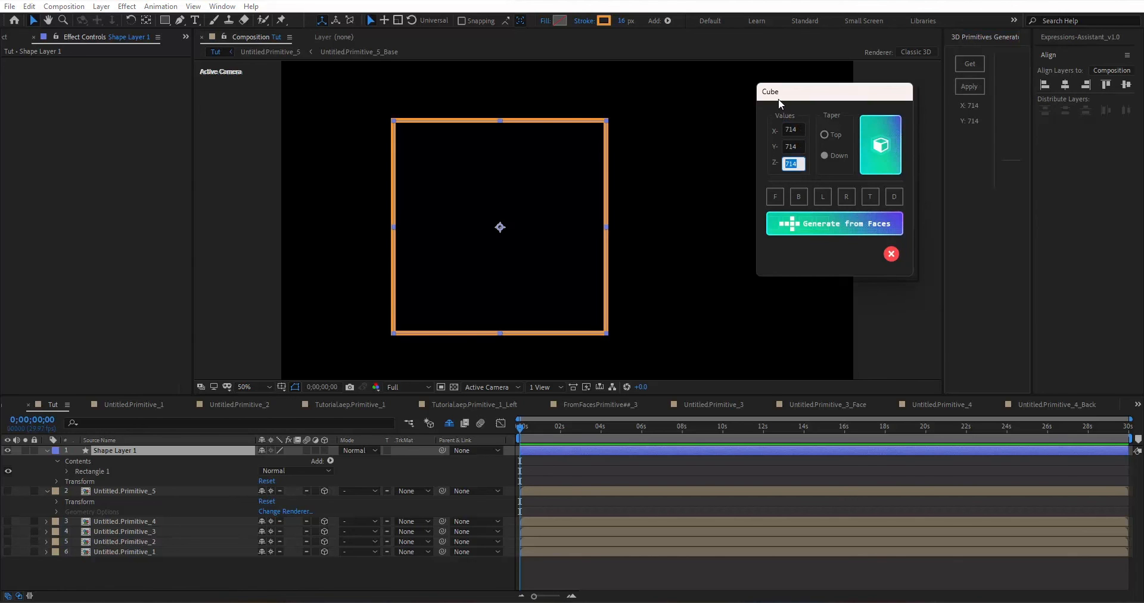